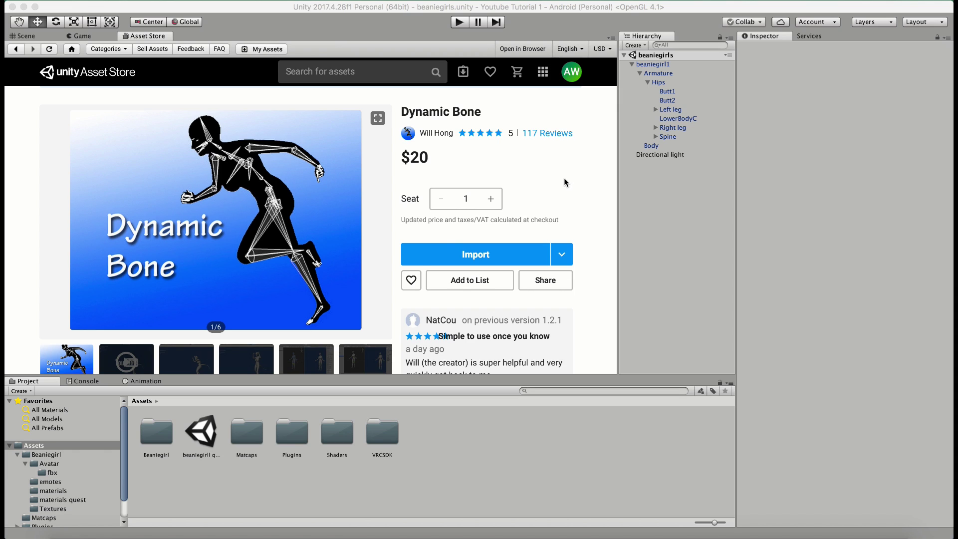
# - Import the Dynamic Bone package from the Asset Store into the project
pyautogui.click(481, 257)
pyautogui.click(480, 257)
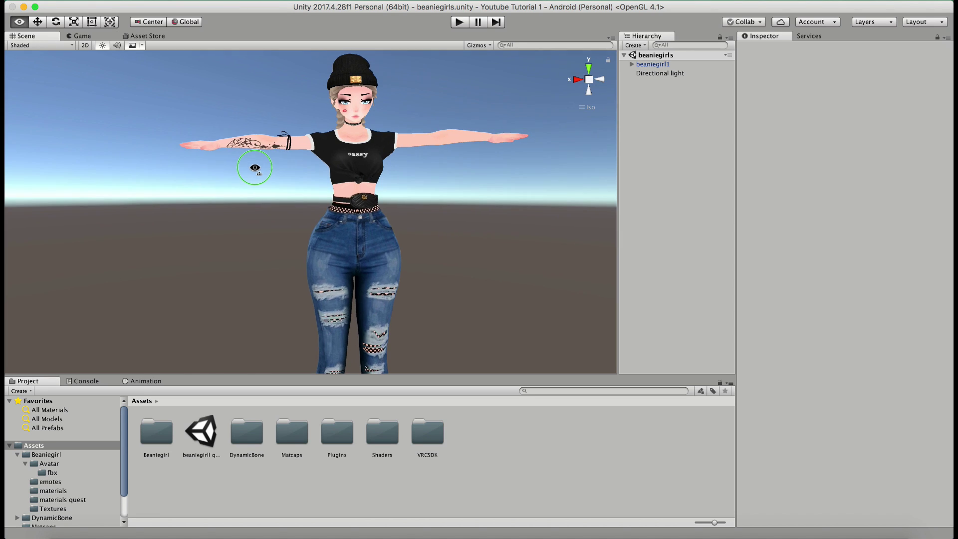
# - Examine the beaniegirl1 avatar in the scene from the front, side and back, including its braids
pyautogui.keyDown('alt'); pyautogui.moveTo(343, 145); pyautogui.dragTo(354, 160, button='right'); pyautogui.keyUp('alt')
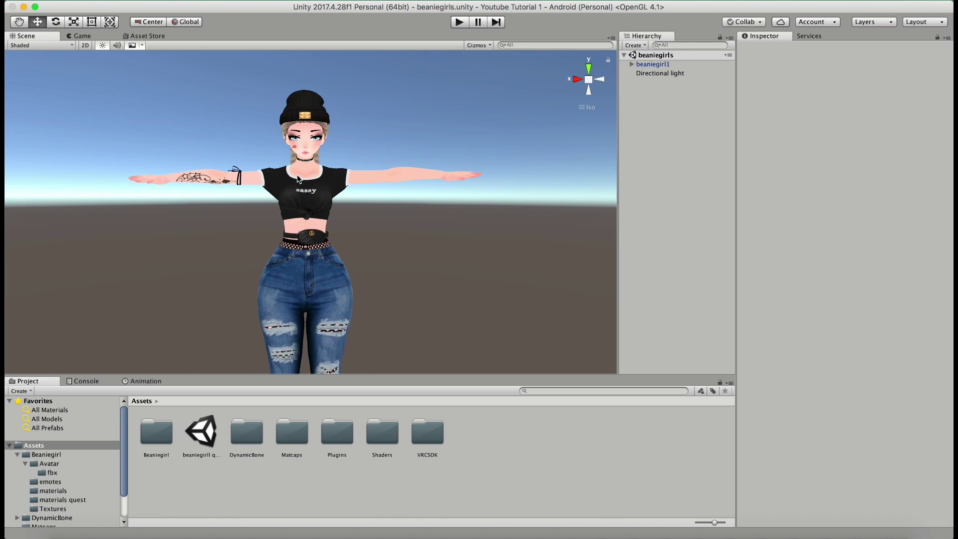
pyautogui.scroll(1, 357, 164)
pyautogui.keyDown('alt'); pyautogui.moveTo(360, 163); pyautogui.dragTo(357, 238); pyautogui.keyUp('alt')
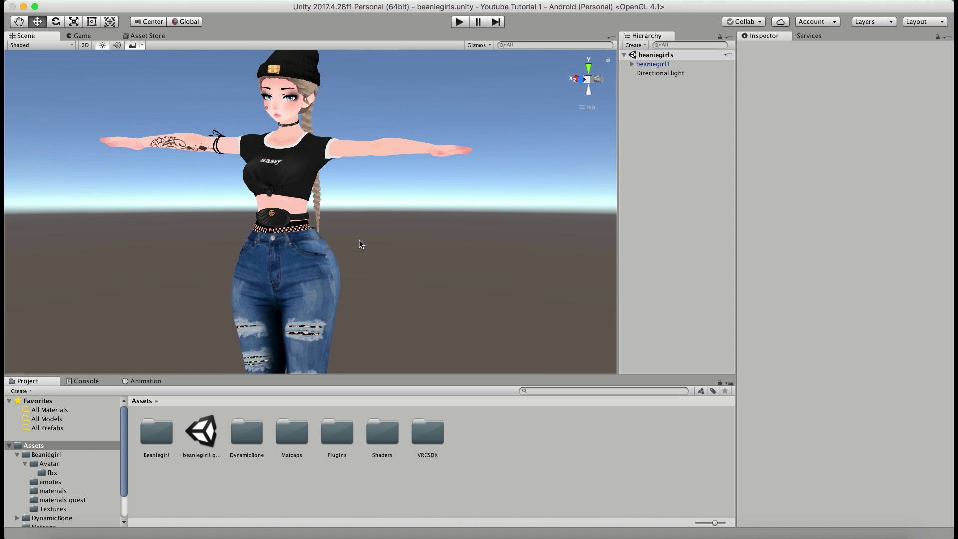
pyautogui.scroll(-1, 361, 244)
pyautogui.moveTo(359, 241); pyautogui.dragTo(356, 270, button='middle')
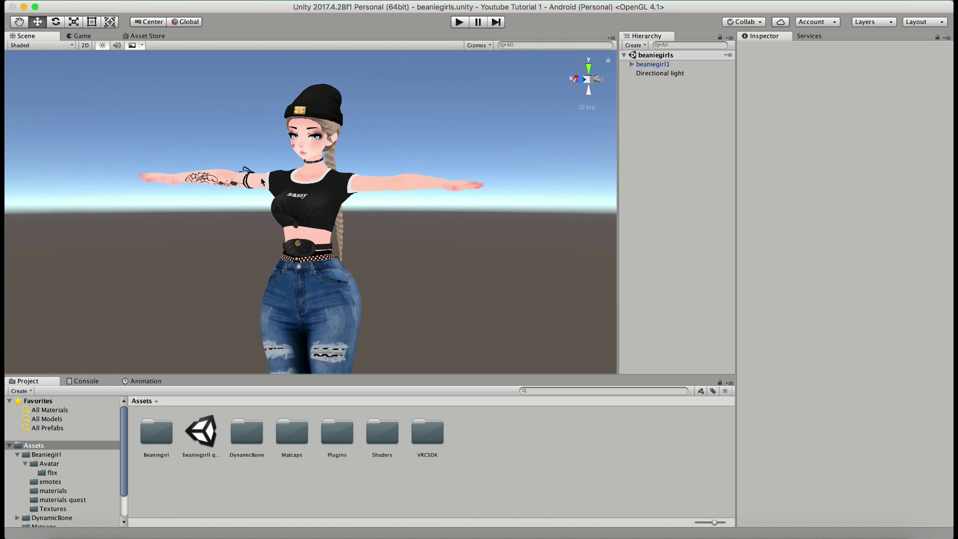
pyautogui.keyDown('alt'); pyautogui.moveTo(261, 178); pyautogui.dragTo(557, 184); pyautogui.keyUp('alt')
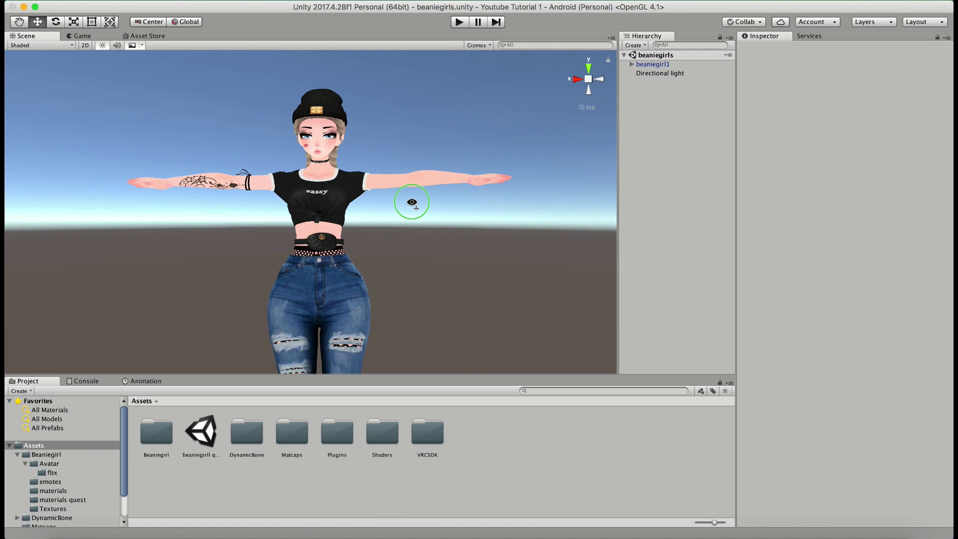
pyautogui.keyDown('alt'); pyautogui.moveTo(406, 203); pyautogui.dragTo(171, 224); pyautogui.keyUp('alt')
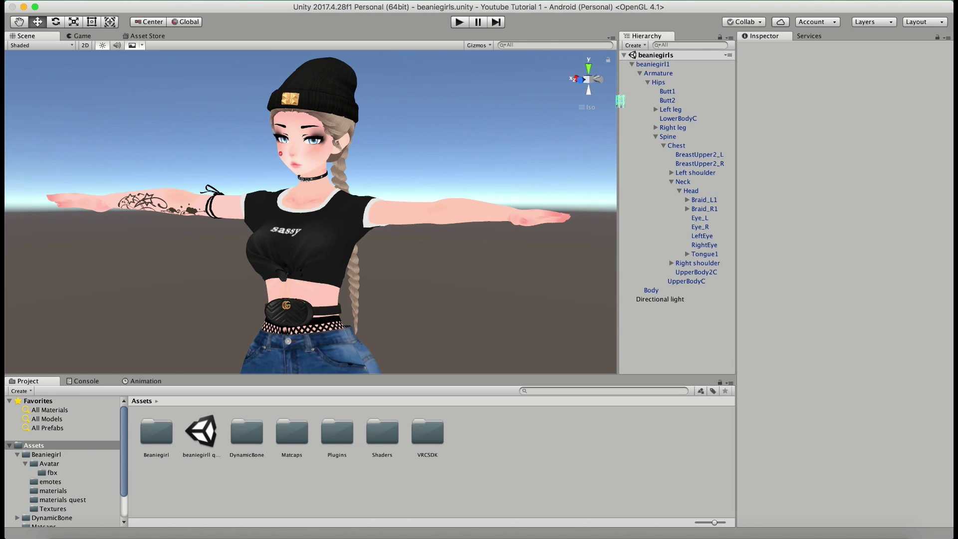
pyautogui.keyDown('alt'); pyautogui.moveTo(439, 199); pyautogui.dragTo(556, 188); pyautogui.keyUp('alt')
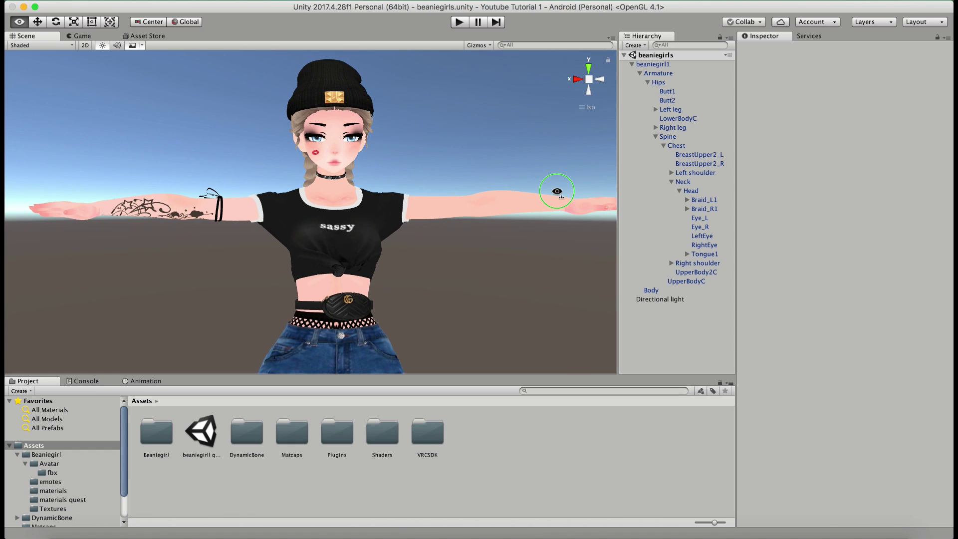
pyautogui.moveTo(523, 182); pyautogui.dragTo(494, 176, button='middle')
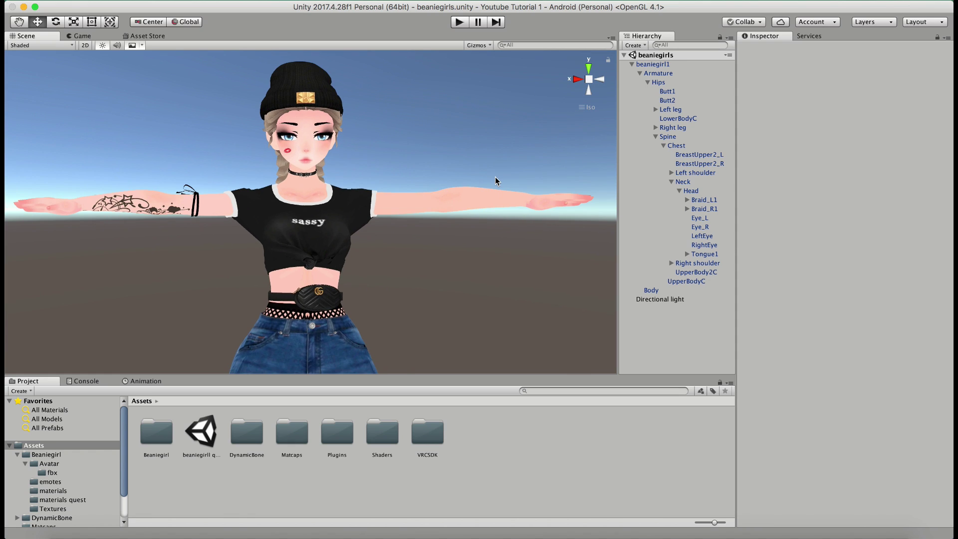
pyautogui.keyDown('alt'); pyautogui.moveTo(495, 178); pyautogui.dragTo(498, 174); pyautogui.keyUp('alt')
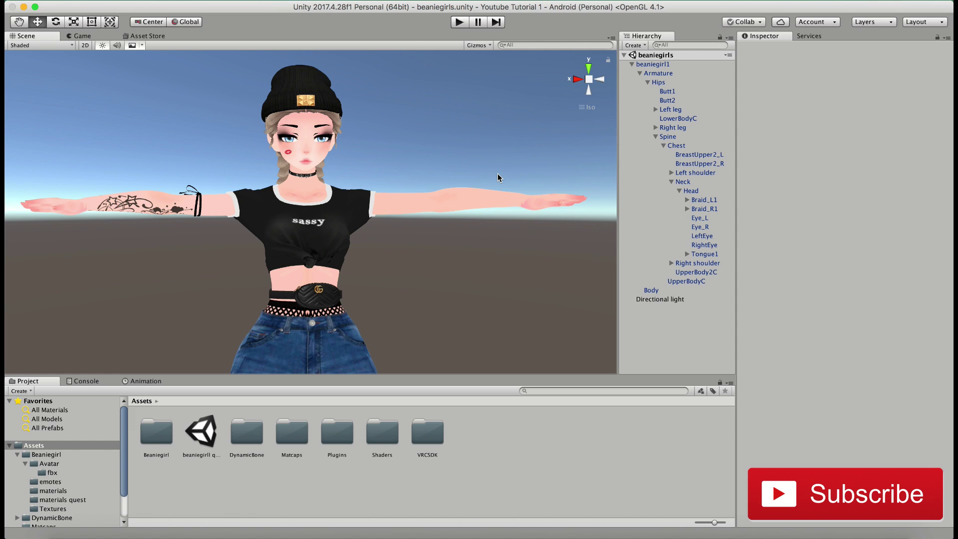
pyautogui.keyDown('alt'); pyautogui.moveTo(498, 173); pyautogui.dragTo(173, 208); pyautogui.keyUp('alt')
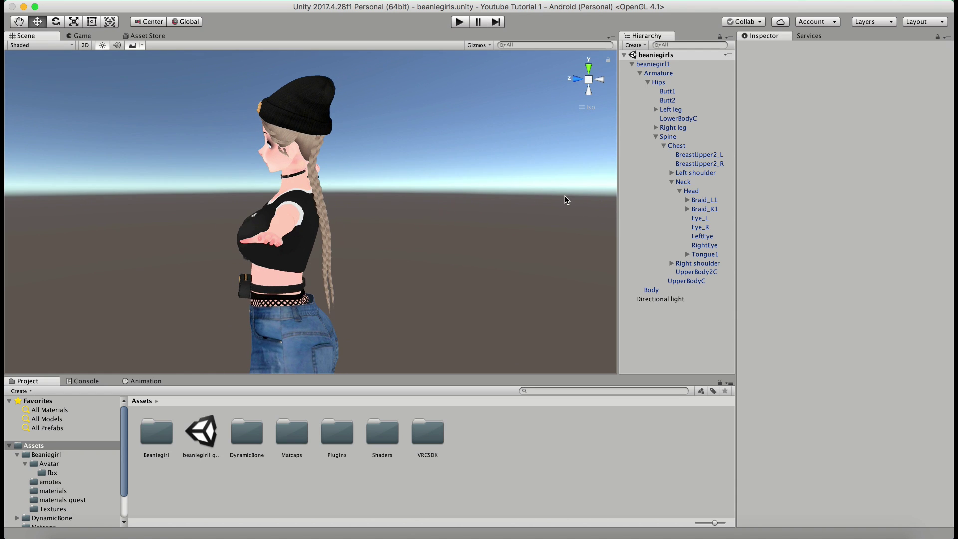
pyautogui.keyDown('alt'); pyautogui.moveTo(566, 199); pyautogui.dragTo(357, 215); pyautogui.keyUp('alt')
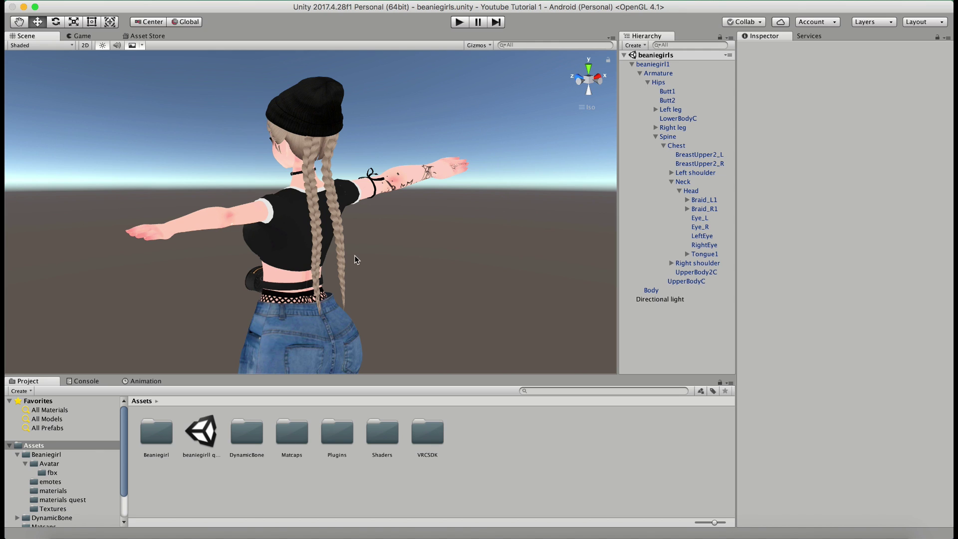
pyautogui.keyDown('alt'); pyautogui.moveTo(286, 245); pyautogui.dragTo(412, 216); pyautogui.keyUp('alt')
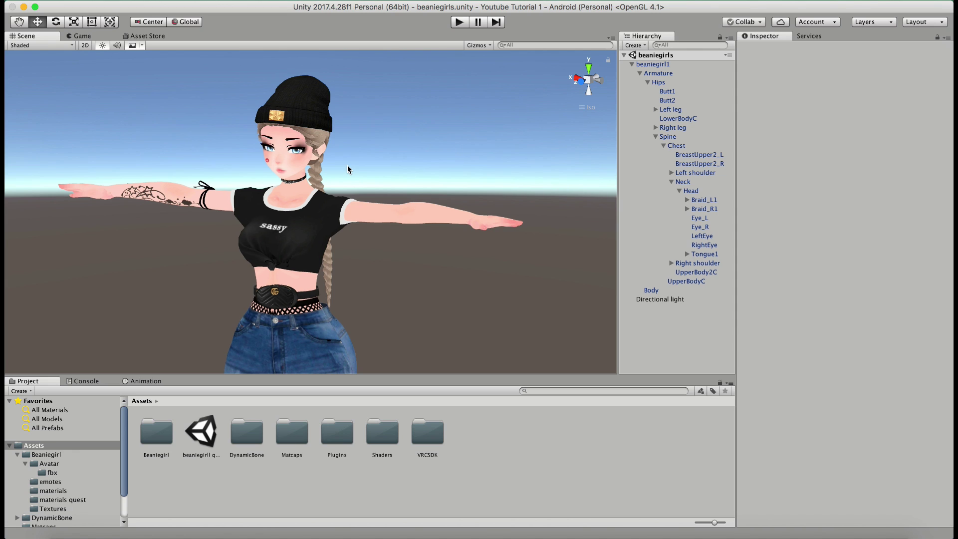
pyautogui.keyDown('alt'); pyautogui.moveTo(101, 214); pyautogui.dragTo(357, 216); pyautogui.keyUp('alt')
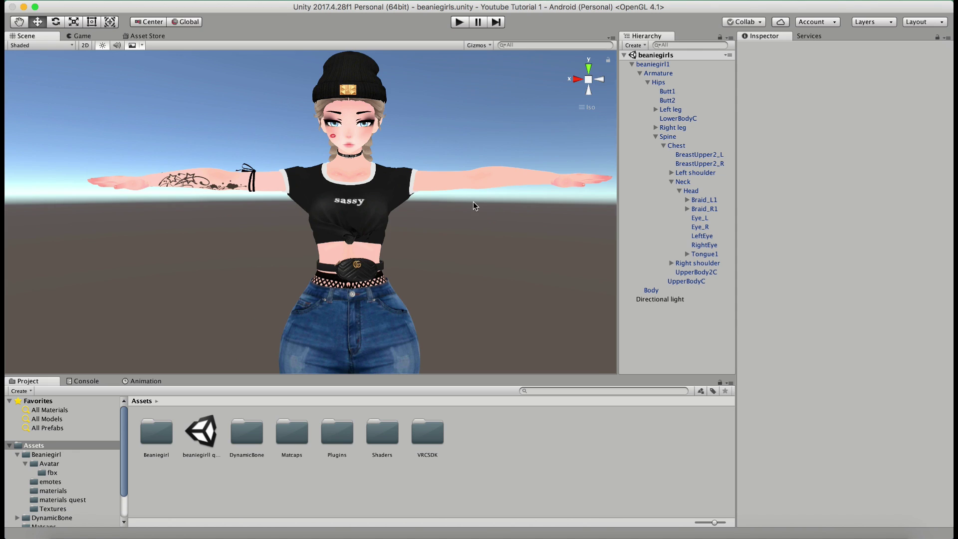
pyautogui.scroll(-2, 476, 247)
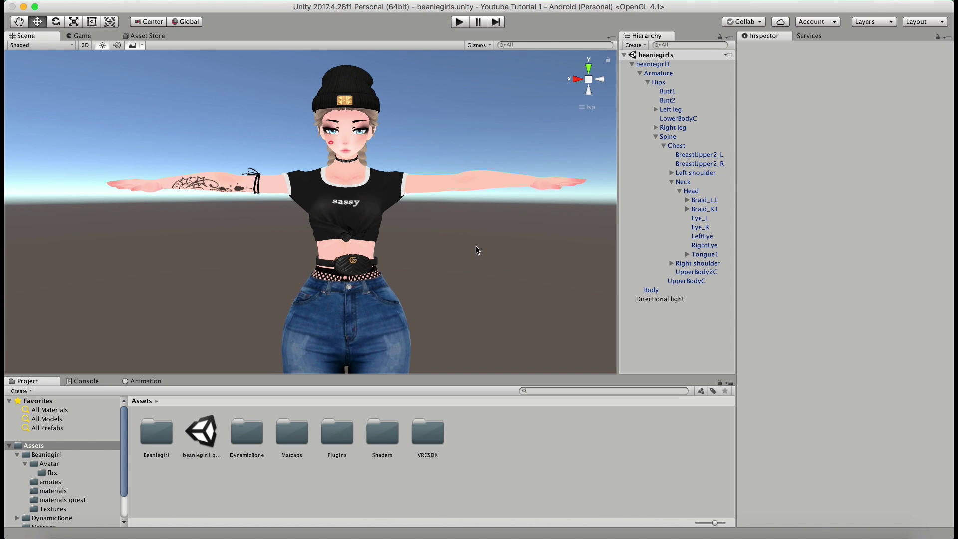
pyautogui.keyDown('alt'); pyautogui.moveTo(469, 247); pyautogui.dragTo(116, 239); pyautogui.keyUp('alt')
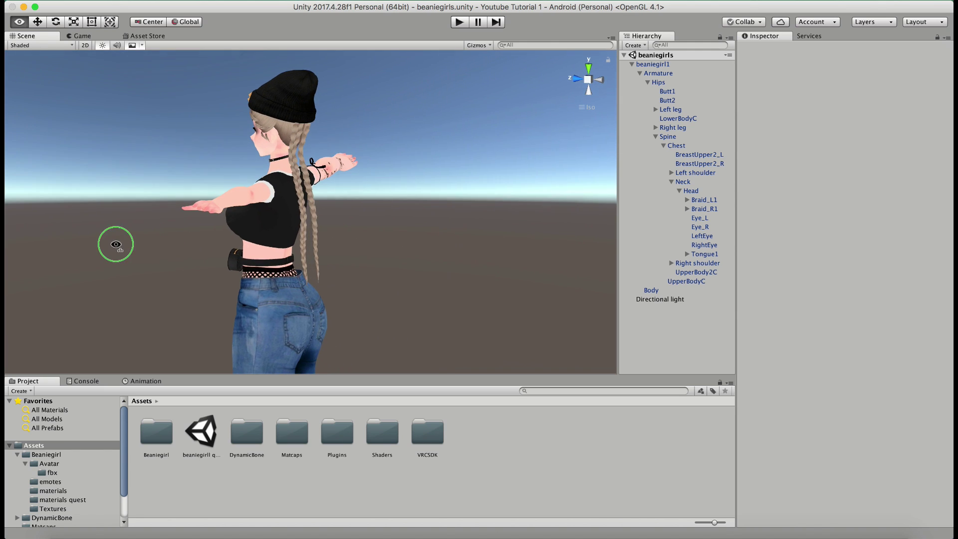
pyautogui.keyDown('alt'); pyautogui.moveTo(367, 236); pyautogui.dragTo(536, 216); pyautogui.keyUp('alt')
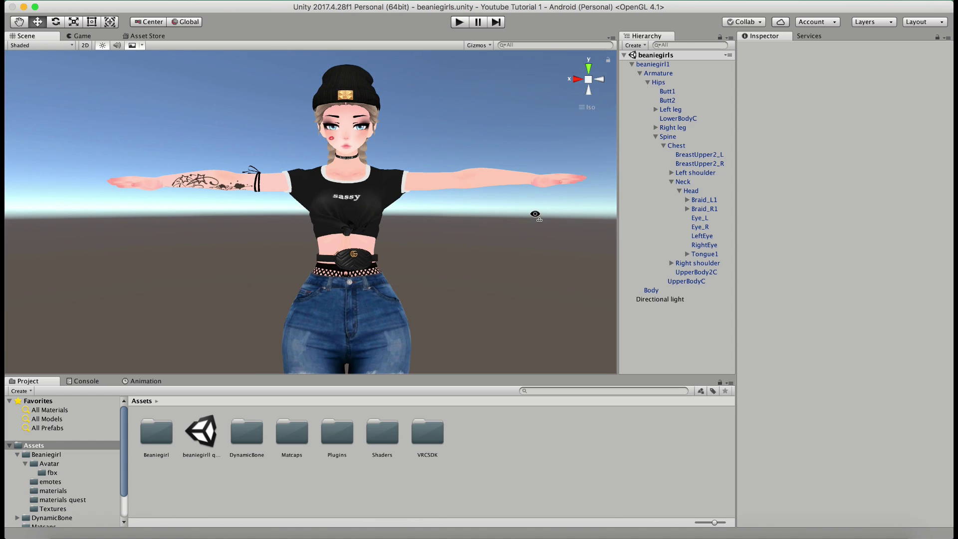
pyautogui.keyDown('alt'); pyautogui.moveTo(473, 198); pyautogui.dragTo(446, 218); pyautogui.keyUp('alt')
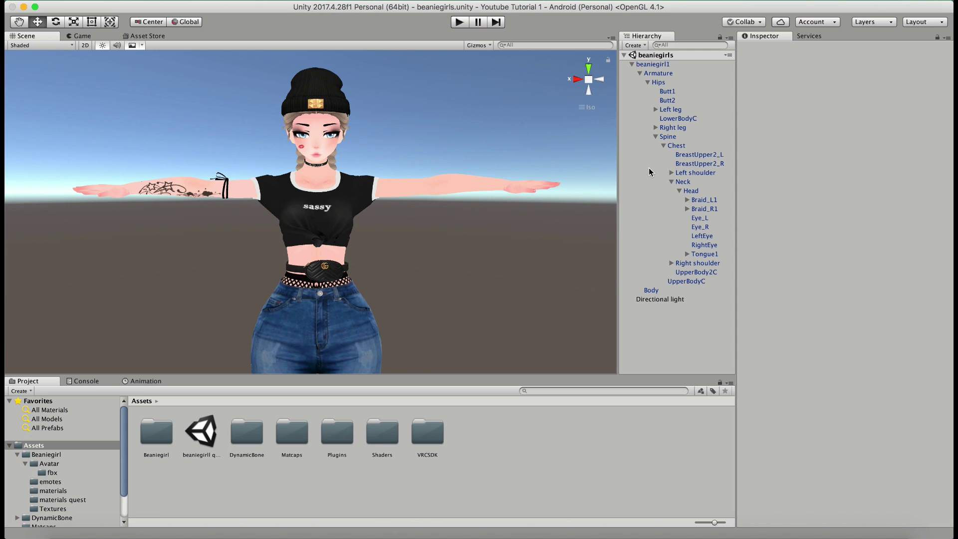
# - Create an empty child object under the left hand's MiddleFinger3_L bone and name it fingercollider
pyautogui.click(671, 181)
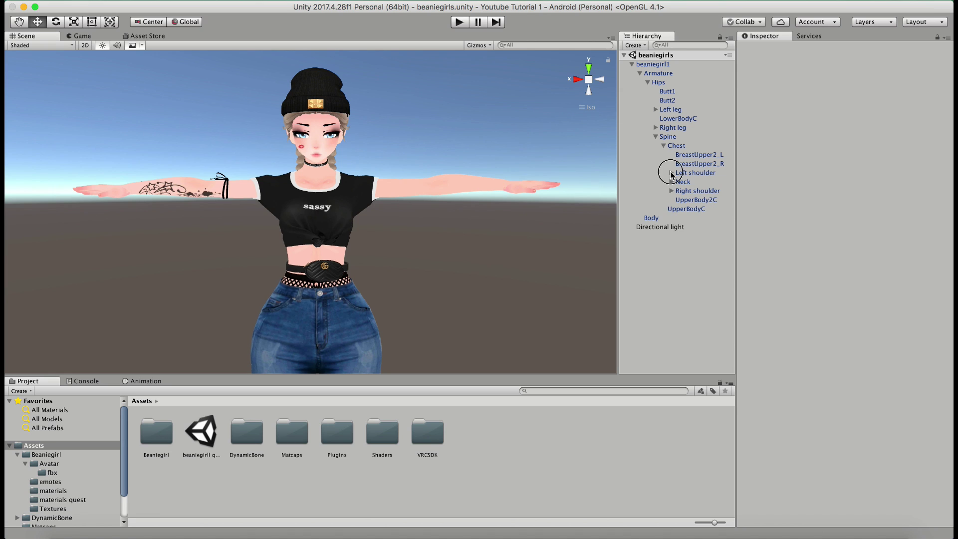
pyautogui.click(671, 173)
pyautogui.click(680, 181)
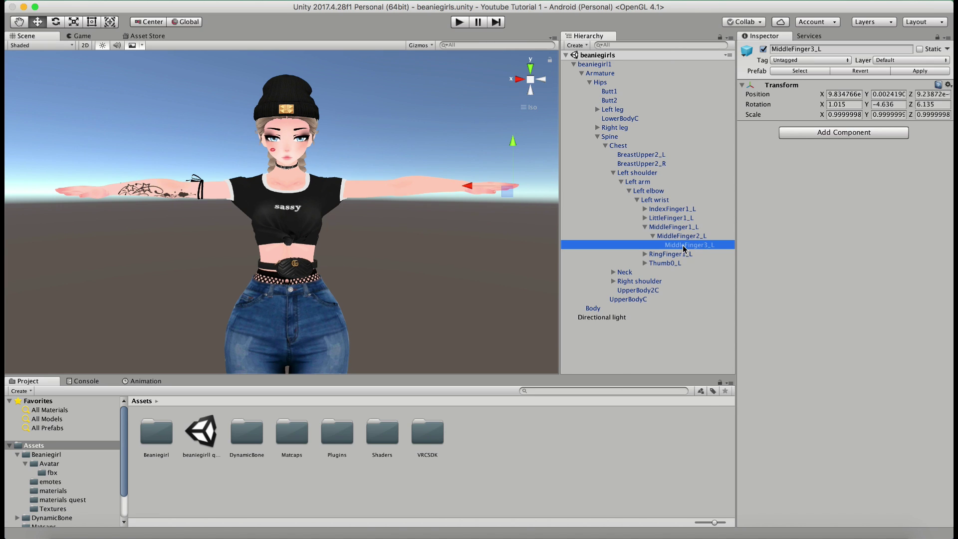
pyautogui.rightClick(684, 245)
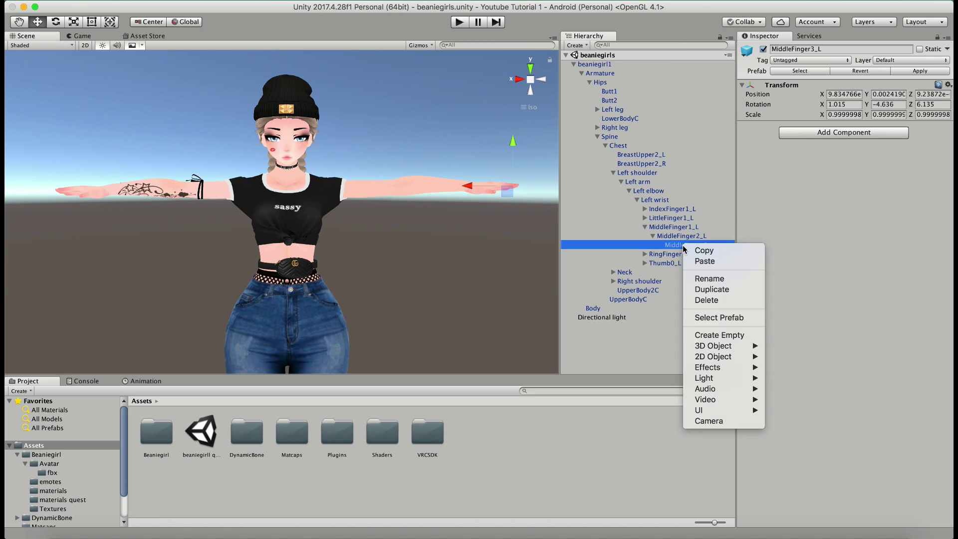
pyautogui.click(705, 336)
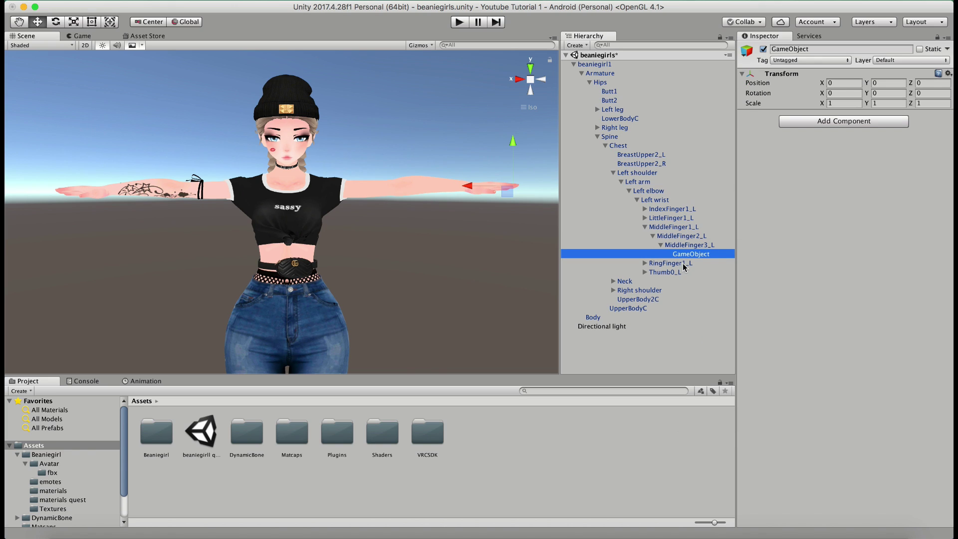
pyautogui.click(686, 254)
pyautogui.write('fingercollider')
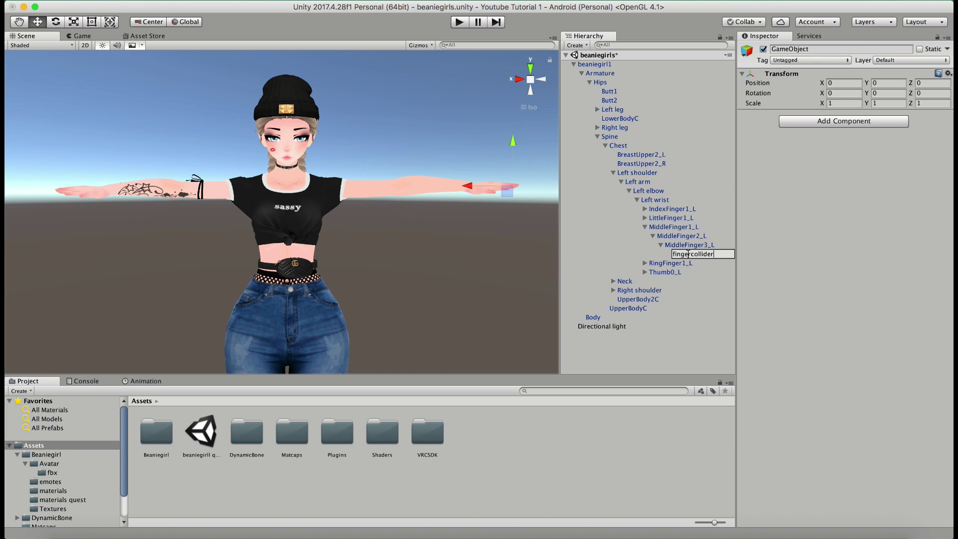
pyautogui.press('Return')
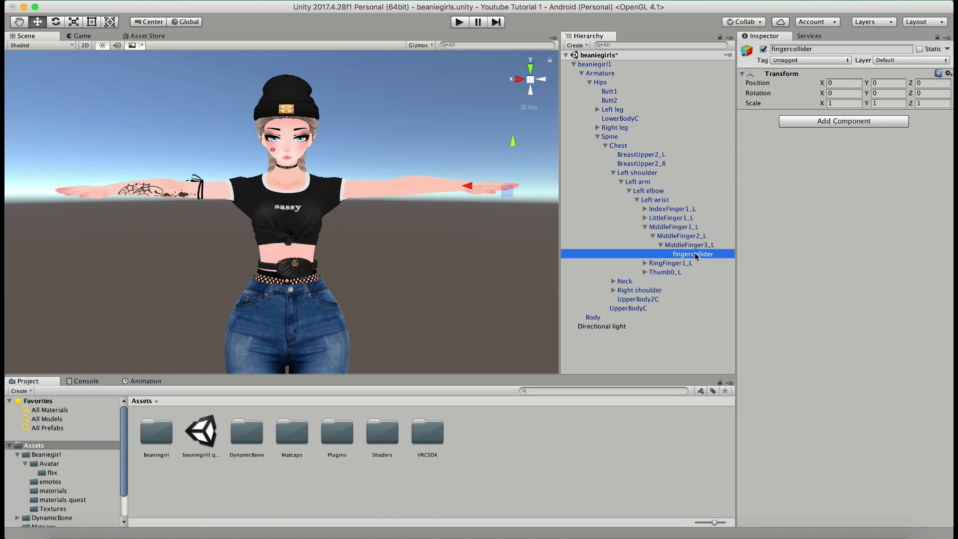
# - Try moving the MiddleFinger3_L bone and its fingercollider child in the scene, and undo the moves
pyautogui.click(696, 245)
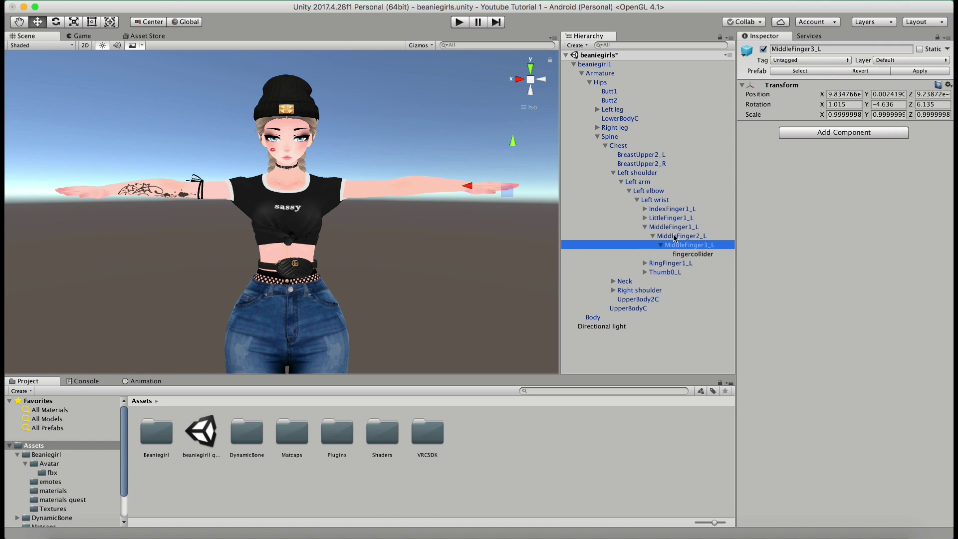
pyautogui.moveTo(513, 142); pyautogui.dragTo(513, 116)
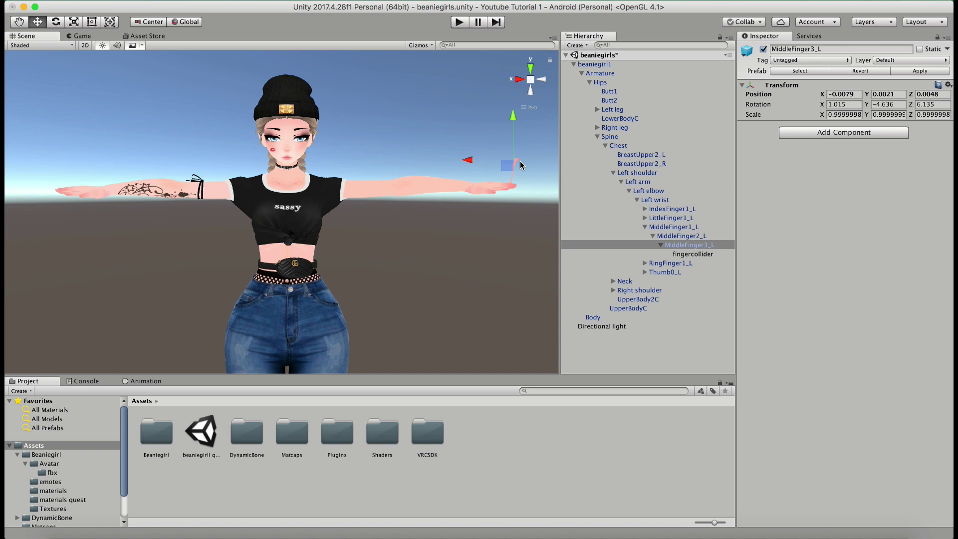
pyautogui.click(686, 254)
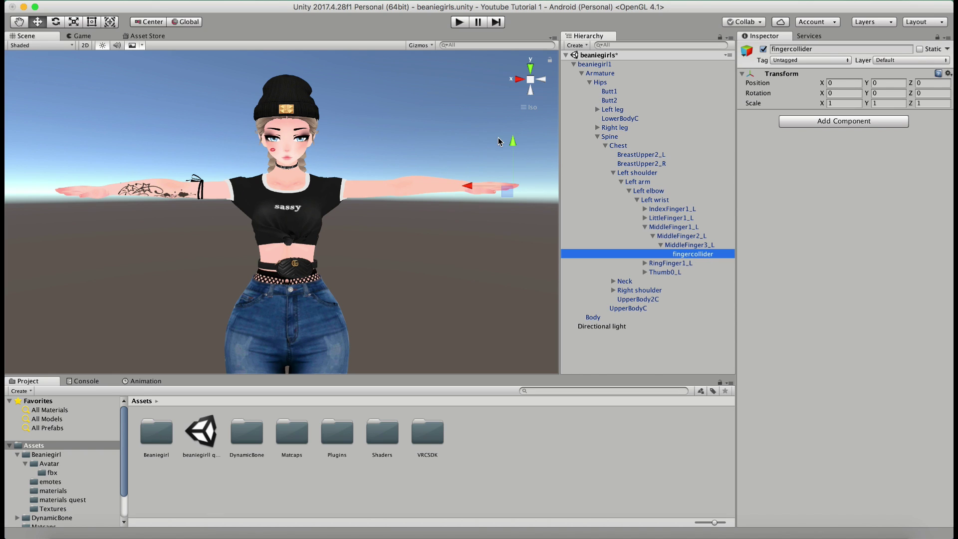
pyautogui.moveTo(512, 165)
pyautogui.mouseDown()
pyautogui.moveTo(510, 152)
pyautogui.moveTo(510, 165)
pyautogui.mouseUp()
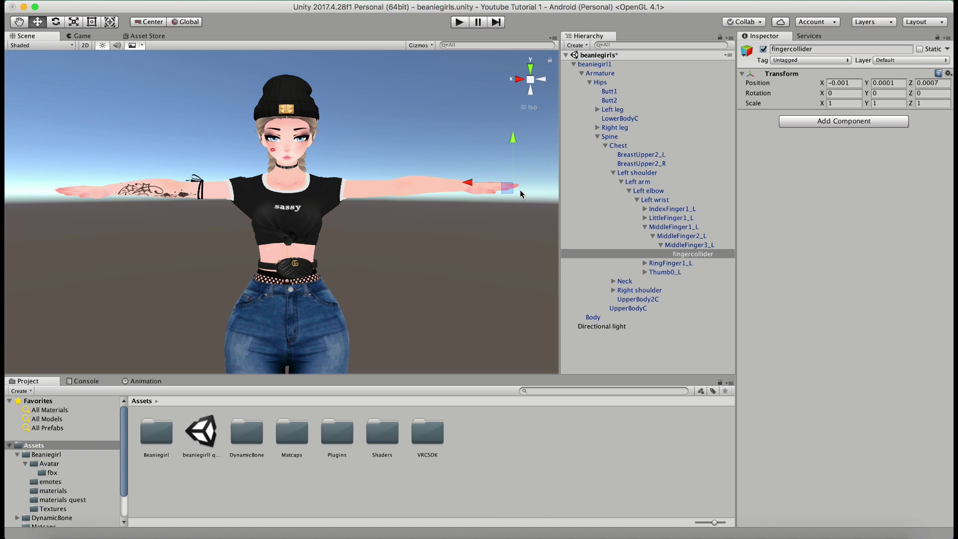
pyautogui.press('super+z')
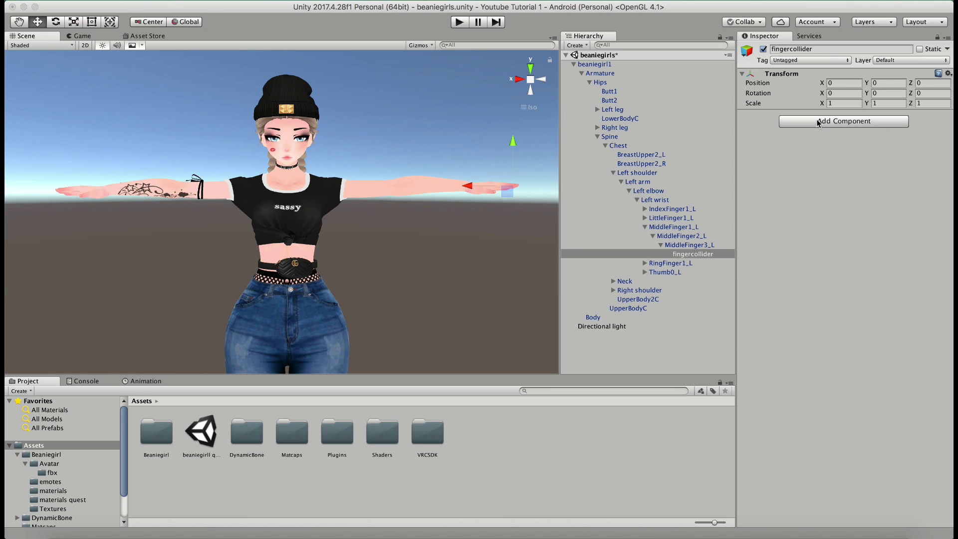
# - Add a Dynamic Bone Collider component to fingercollider and set its radius to 0.004
pyautogui.click(818, 122)
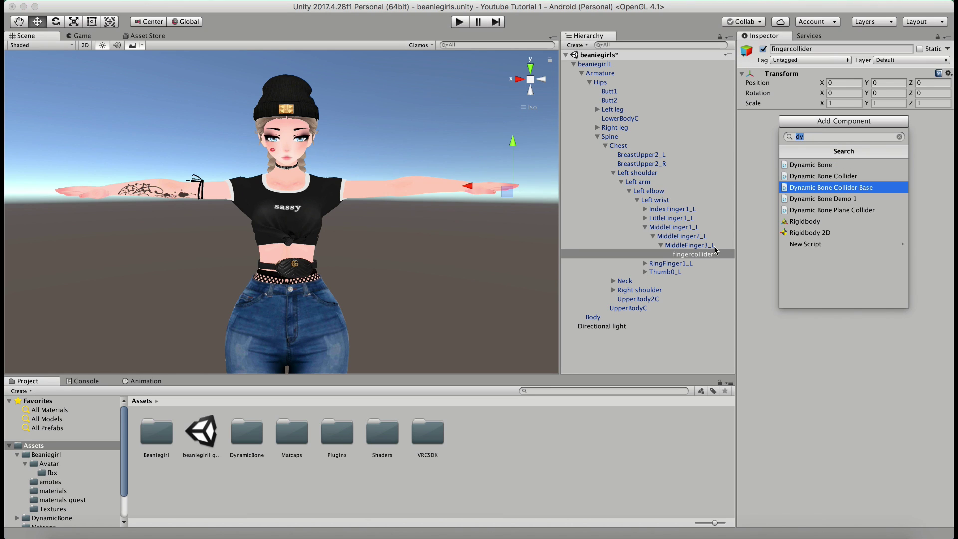
pyautogui.click(832, 177)
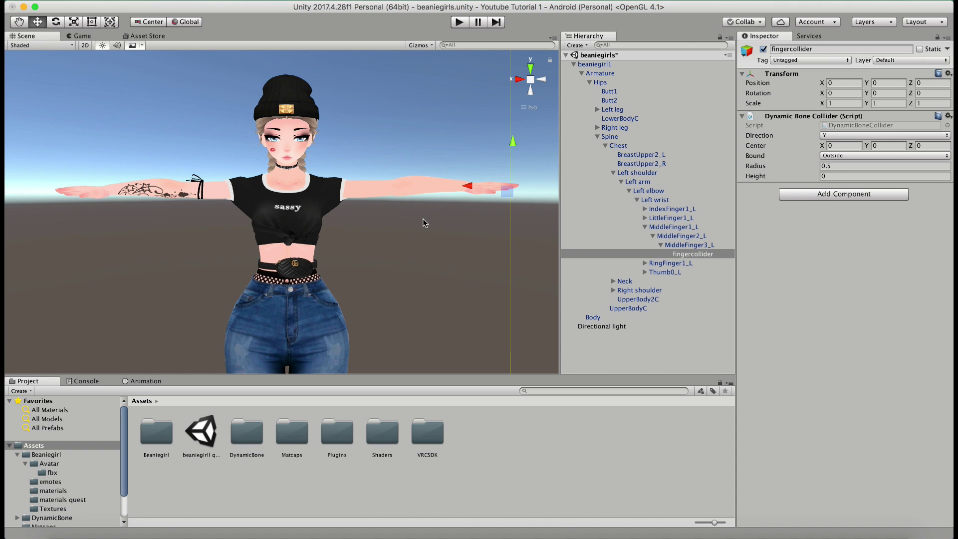
pyautogui.scroll(-5, 423, 218)
pyautogui.scroll(-5, 423, 218)
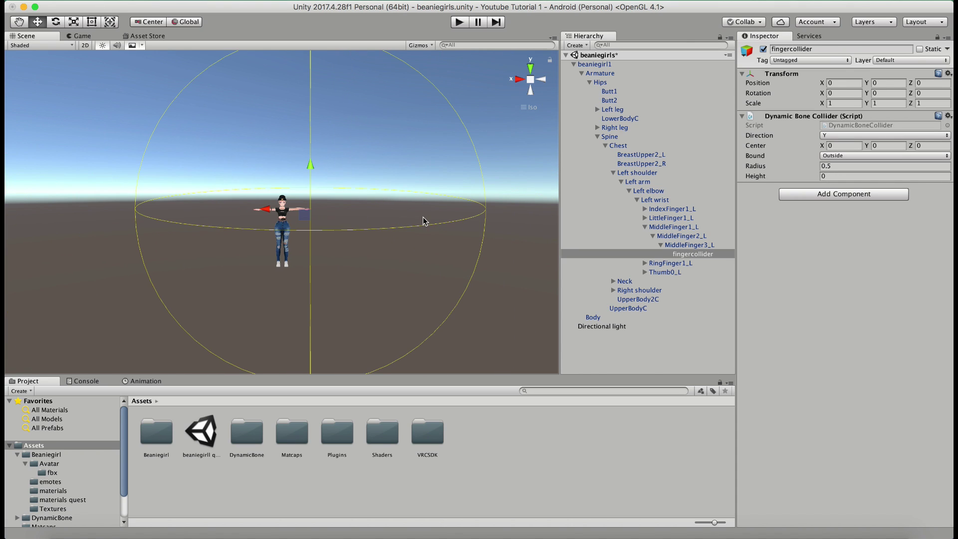
pyautogui.scroll(10, 422, 220)
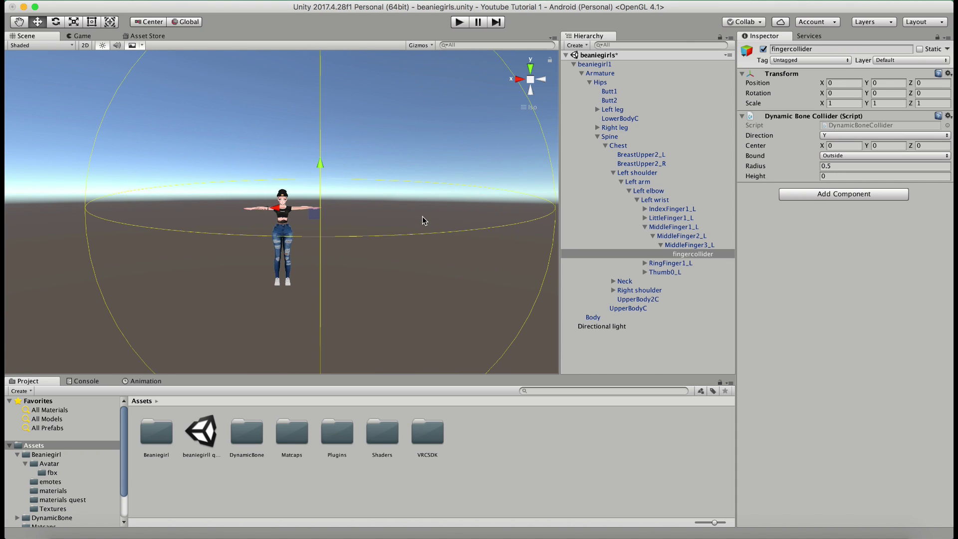
pyautogui.click(828, 166)
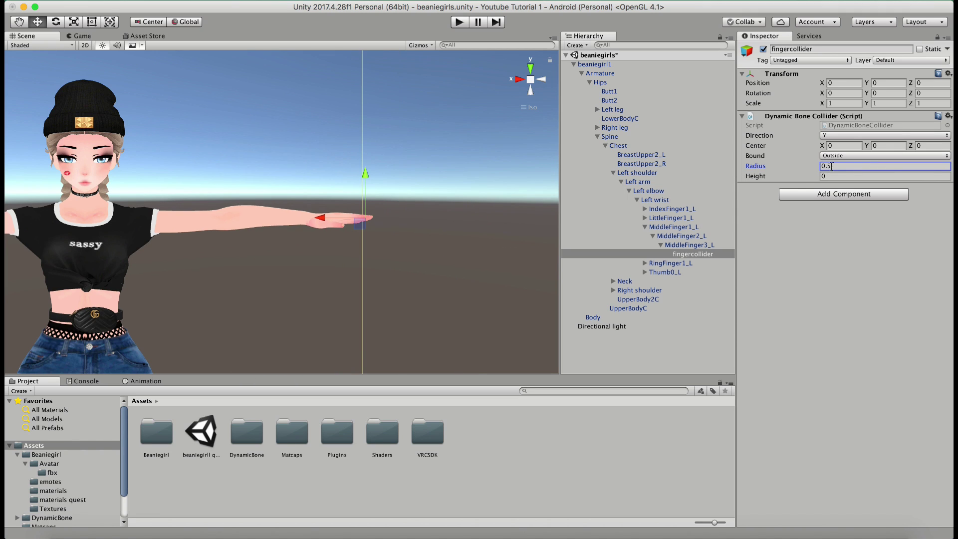
pyautogui.moveTo(828, 167); pyautogui.dragTo(849, 172)
pyautogui.write('004')
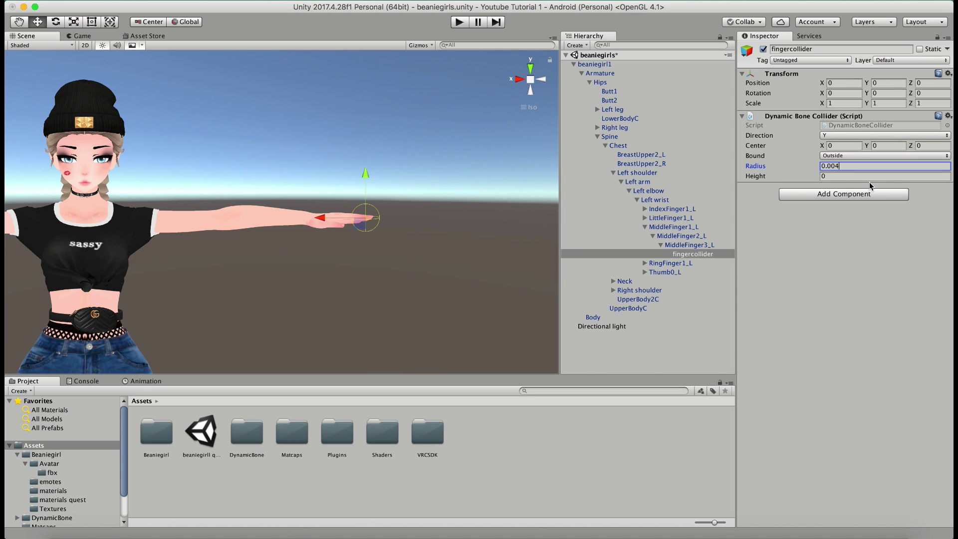
pyautogui.scroll(3, 394, 214)
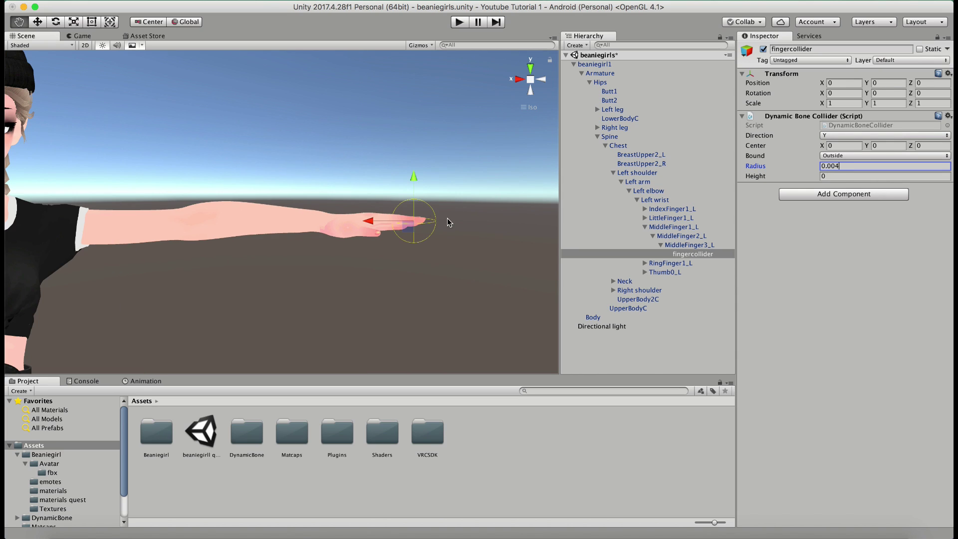
# - Set the height of the left fingercollider's Dynamic Bone Collider to 0.02
pyautogui.scroll(4, 447, 217)
pyautogui.scroll(-2, 466, 228)
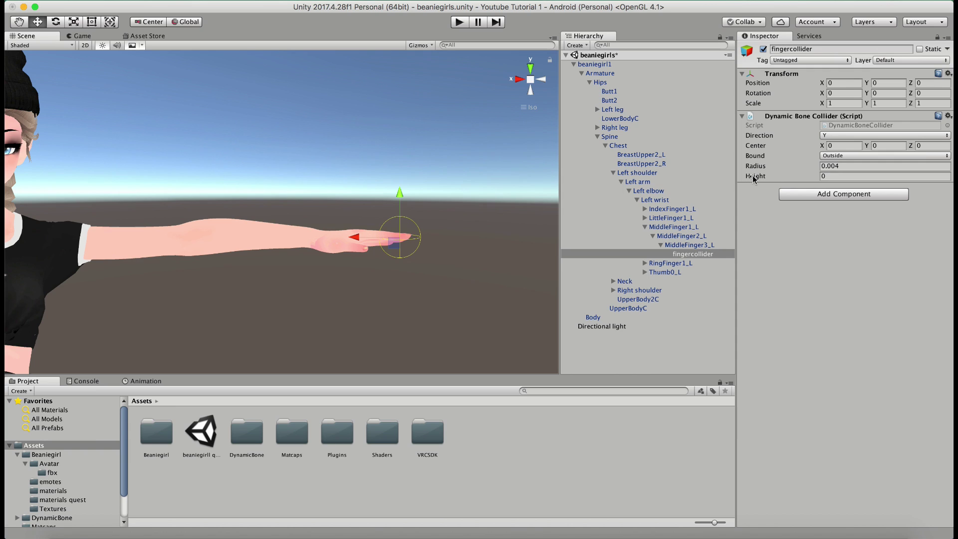
pyautogui.click(824, 176)
pyautogui.write('.01')
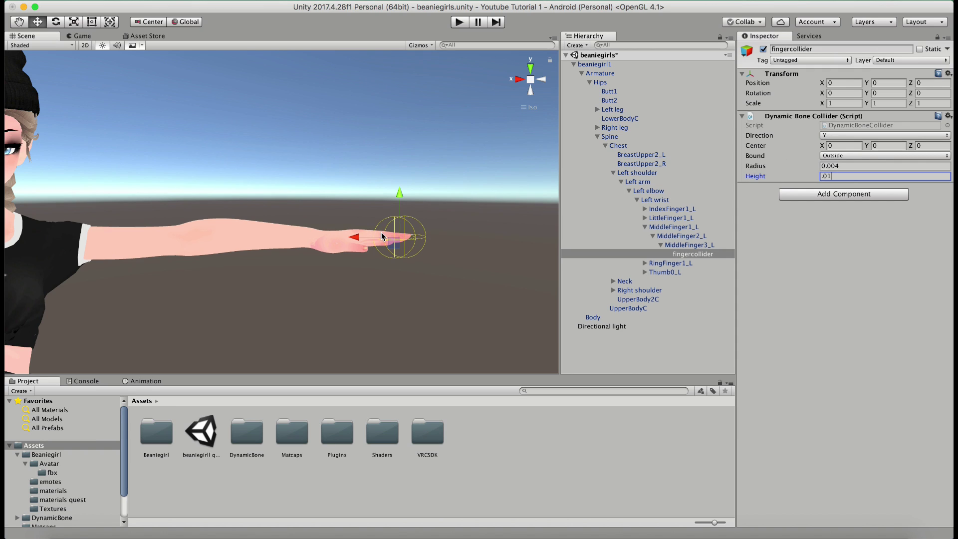
pyautogui.press('BackSpace')
pyautogui.write('2')
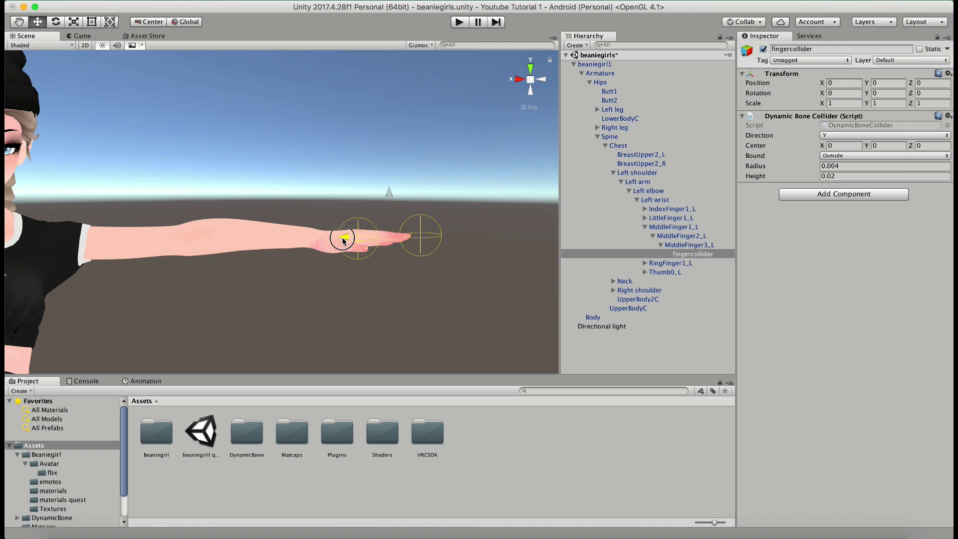
# - Move the left fingercollider back along the hand to about X -0.0005, Y -0.0067, Z -0.0002, and copy its Dynamic Bone Collider component
pyautogui.moveTo(338, 238); pyautogui.dragTo(317, 241)
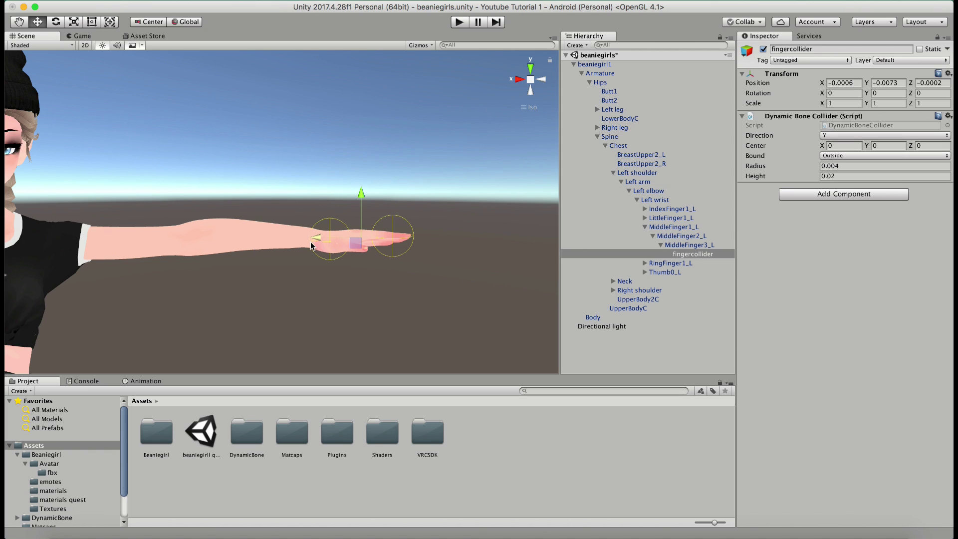
pyautogui.moveTo(315, 241); pyautogui.dragTo(316, 240)
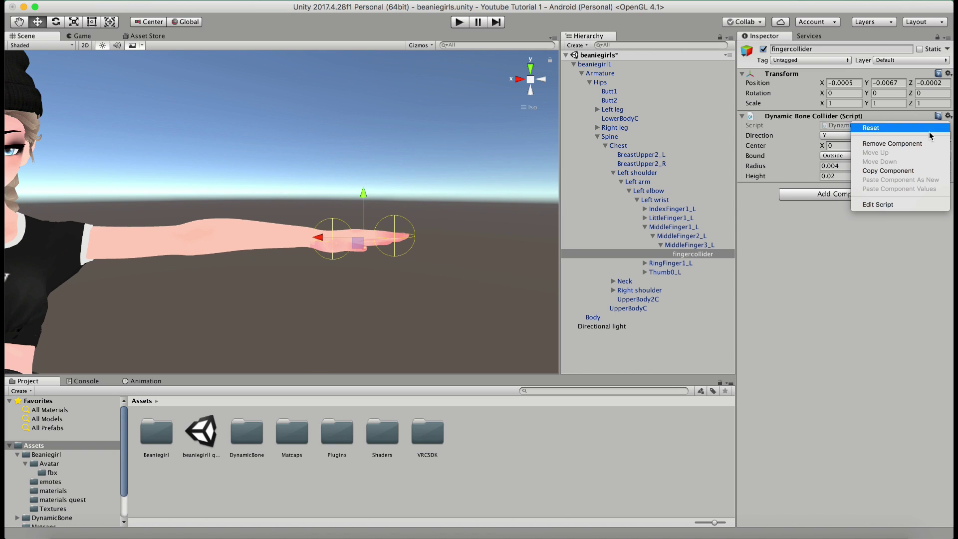
pyautogui.click(891, 170)
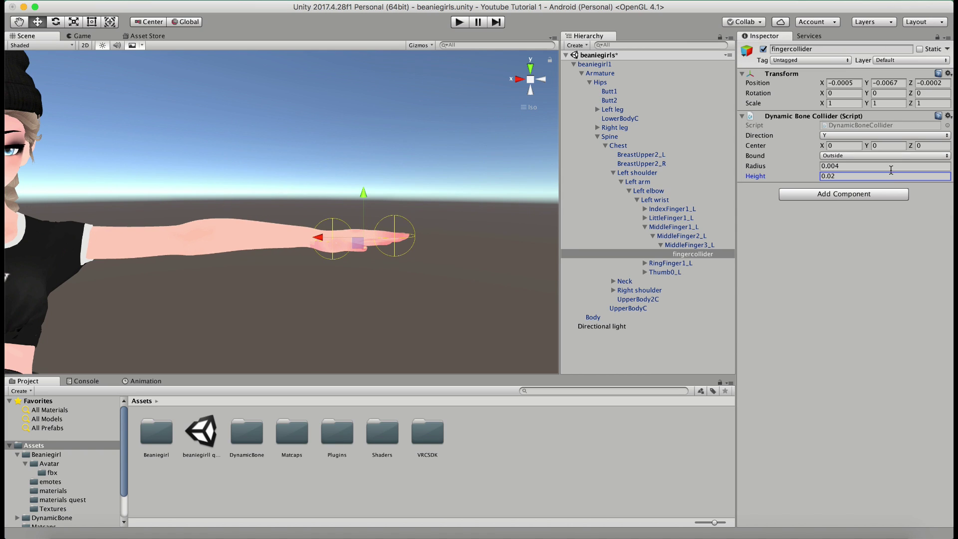
# - Create an empty child object under the right hand's MiddleFinger3_R bone and name it fingercollider
pyautogui.click(613, 173)
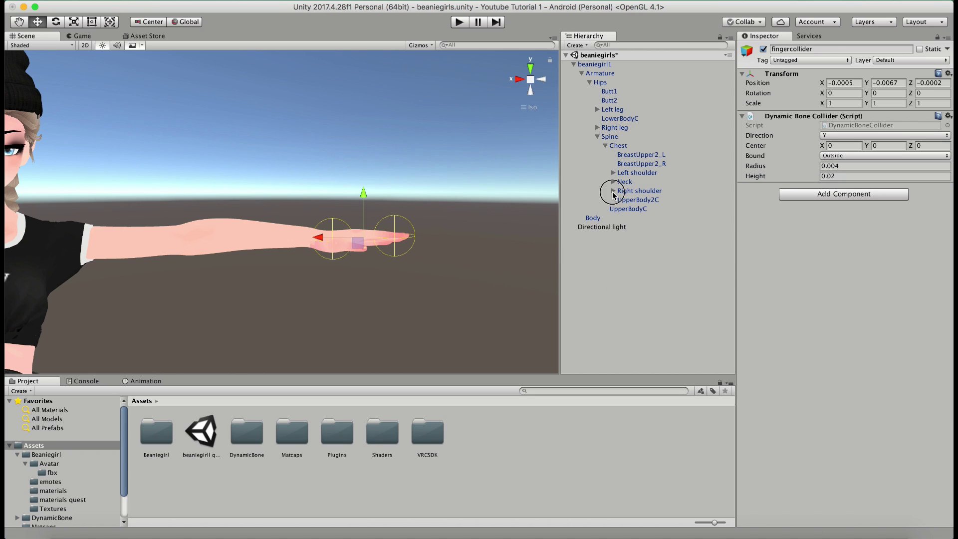
pyautogui.click(612, 192)
pyautogui.click(621, 200)
pyautogui.click(629, 209)
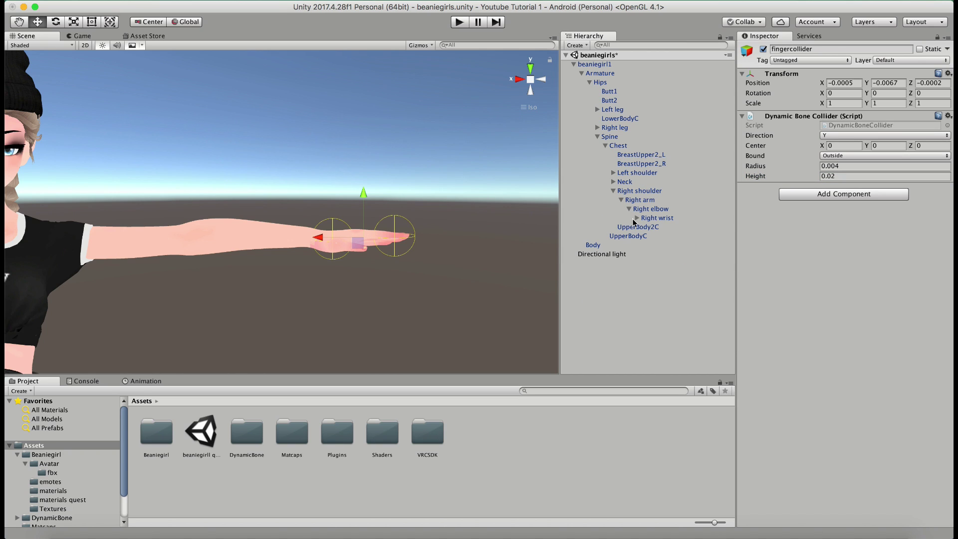
pyautogui.click(637, 219)
pyautogui.click(645, 245)
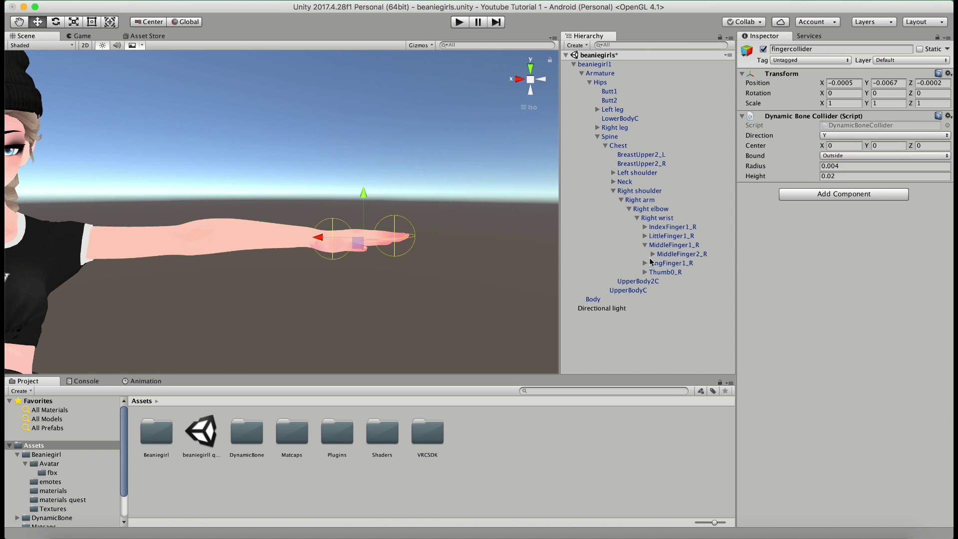
pyautogui.click(653, 254)
pyautogui.click(678, 263)
pyautogui.rightClick(686, 265)
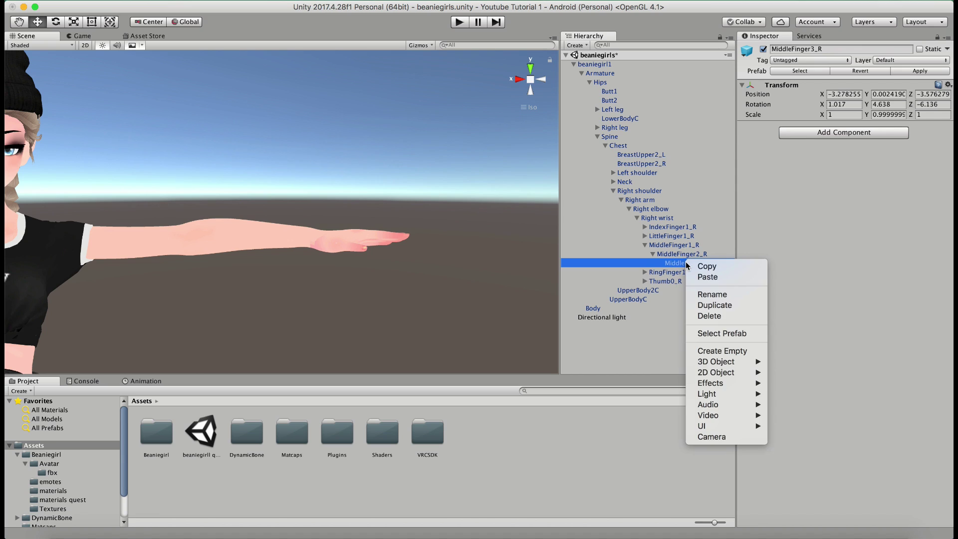
pyautogui.click(712, 351)
pyautogui.press('Return')
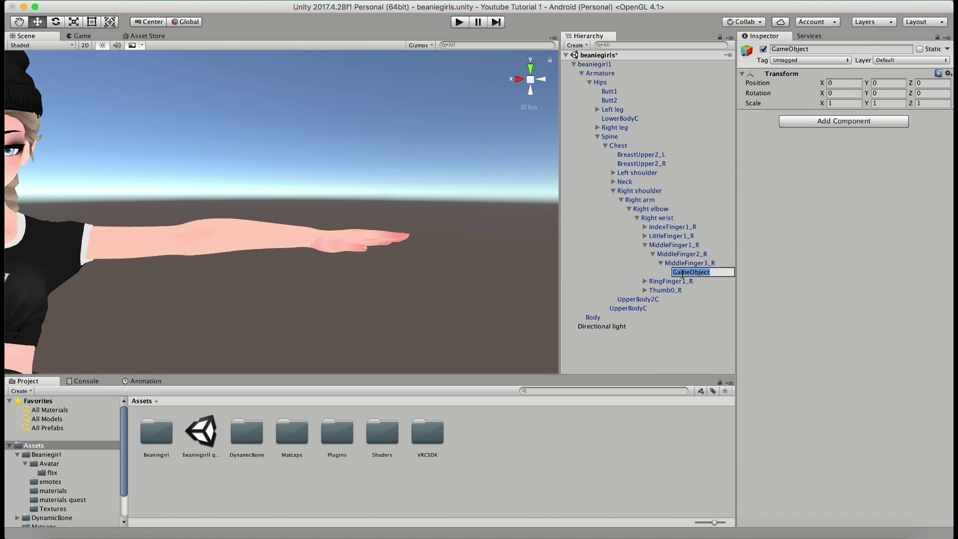
pyautogui.write('fingercollider')
pyautogui.press('Return')
# - Paste the copied collider as a new component on the right fingercollider and move it to about X 0.0007, Y -0.007, Z -0.0006
pyautogui.press('f')
pyautogui.click(948, 73)
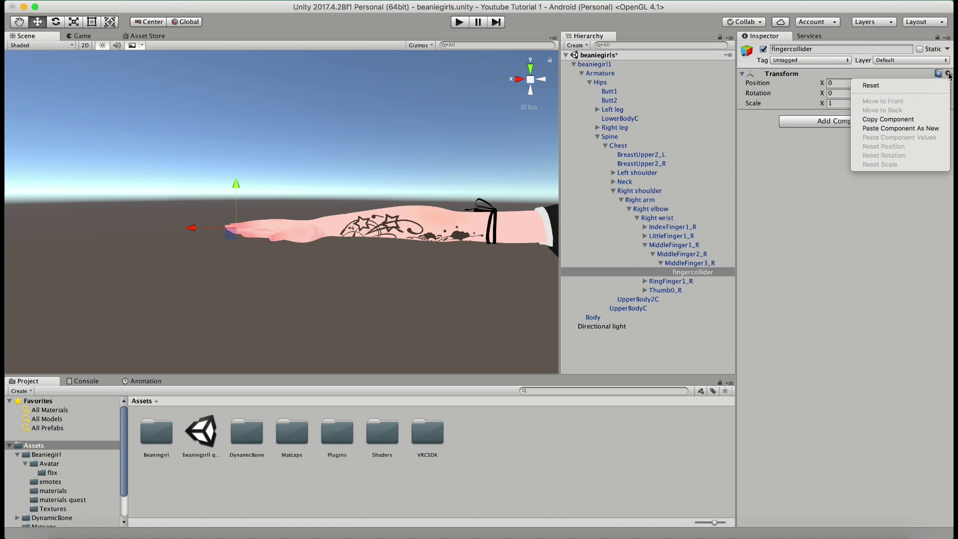
pyautogui.click(894, 130)
pyautogui.moveTo(196, 230); pyautogui.dragTo(235, 230)
# - Create an empty child object under the Chest bone and name it chestcollider
pyautogui.scroll(-3, 399, 206)
pyautogui.scroll(-4, 399, 206)
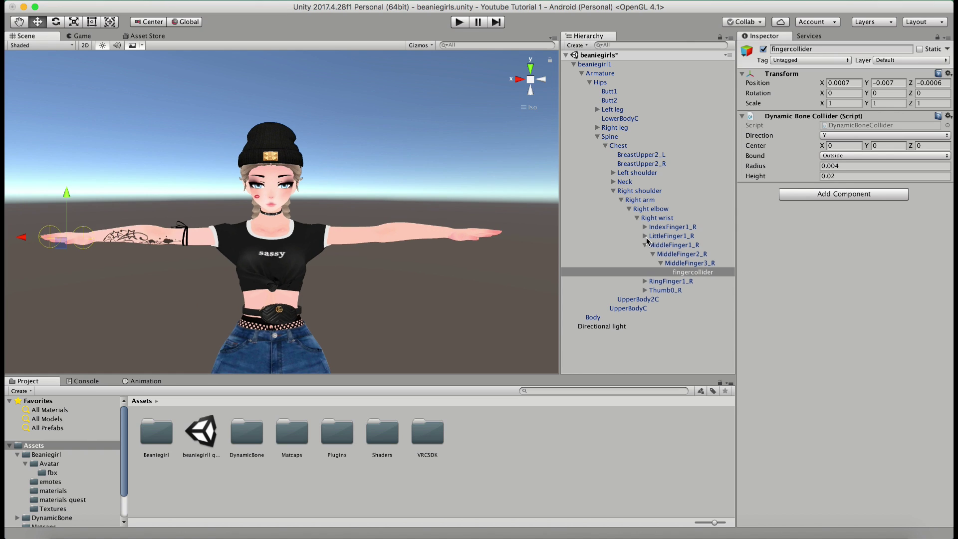
pyautogui.click(613, 190)
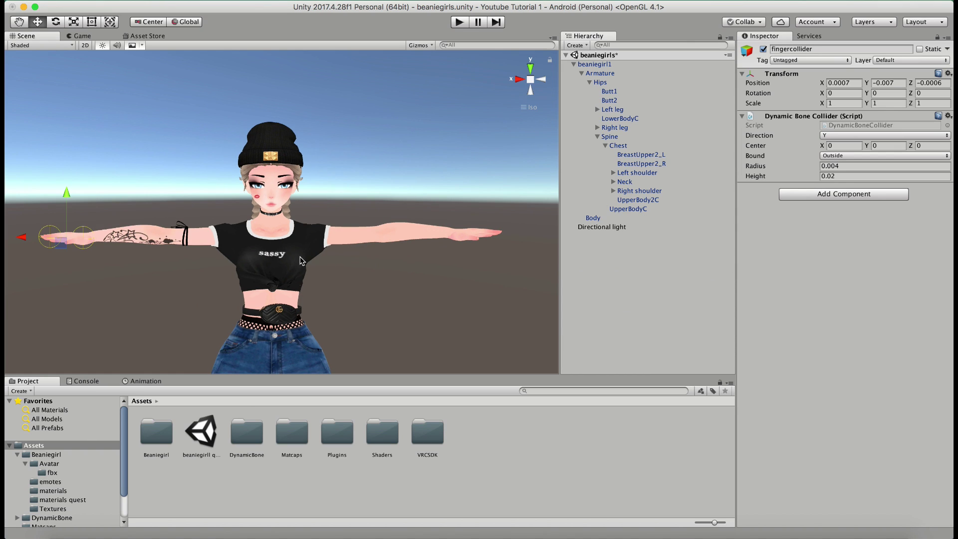
pyautogui.scroll(2, 265, 249)
pyautogui.moveTo(285, 241); pyautogui.dragTo(305, 226, button='middle')
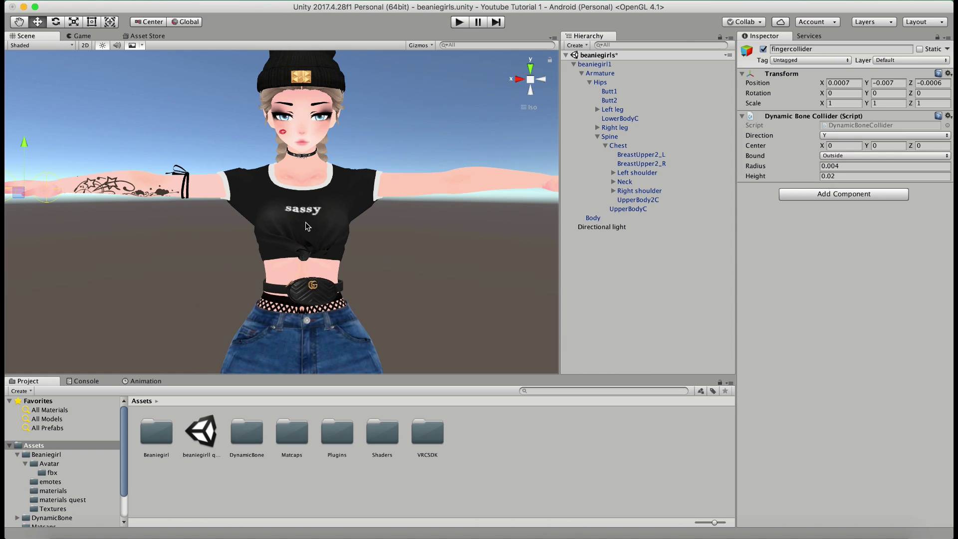
pyautogui.click(622, 147)
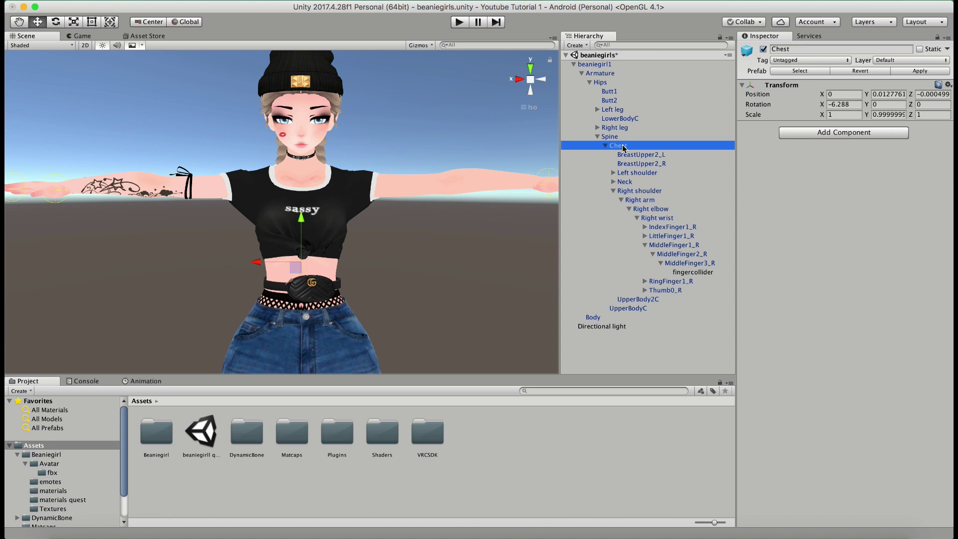
pyautogui.rightClick(622, 147)
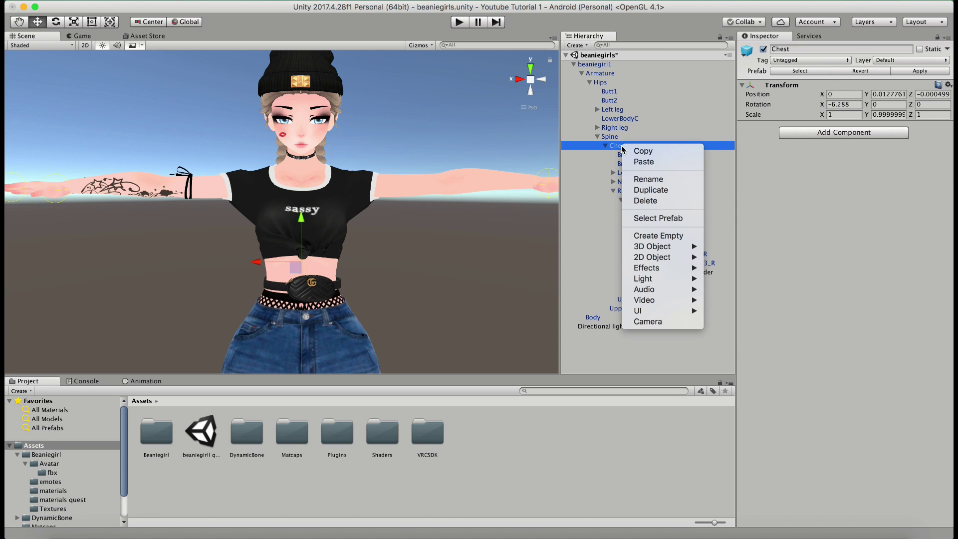
pyautogui.click(659, 237)
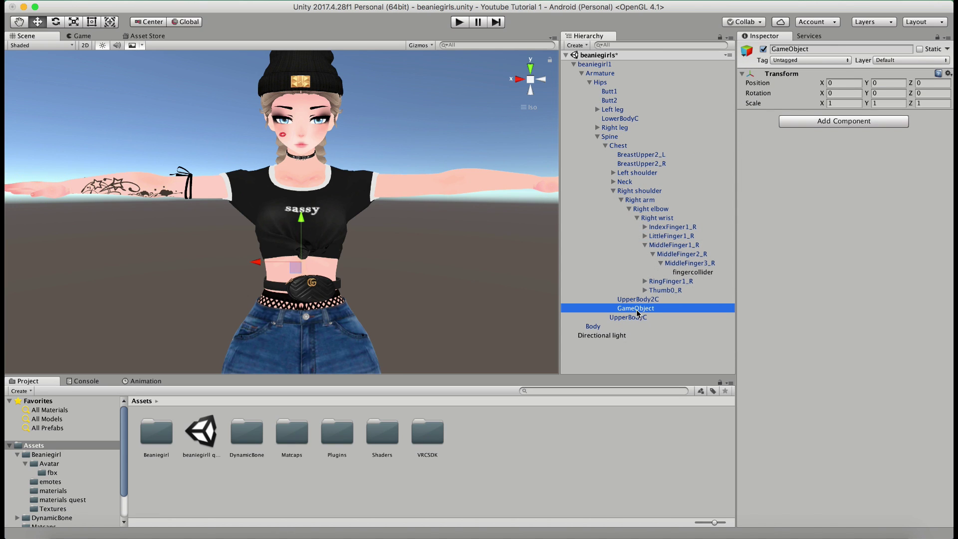
pyautogui.click(637, 309)
pyautogui.write('chestcollider')
pyautogui.press('Return')
# - Add a Dynamic Bone Collider component to chestcollider and set its radius to 0.008
pyautogui.click(852, 123)
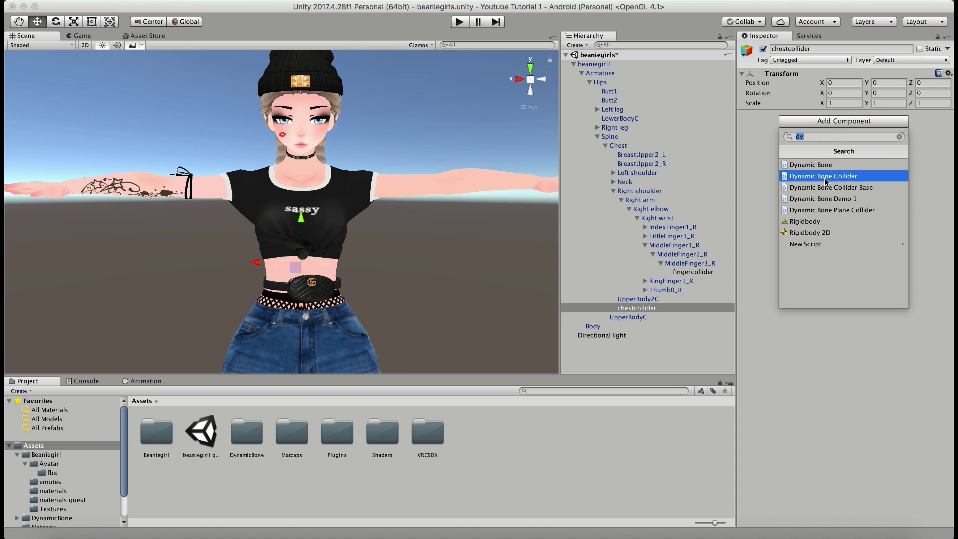
pyautogui.click(825, 179)
pyautogui.press('f')
pyautogui.scroll(5, 288, 203)
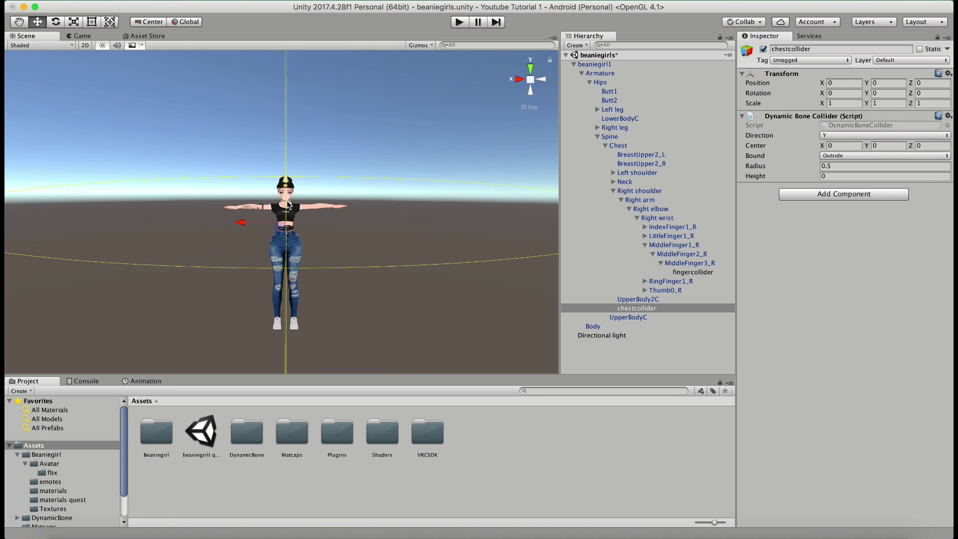
pyautogui.scroll(3, 288, 204)
pyautogui.click(842, 166)
pyautogui.write('0.008')
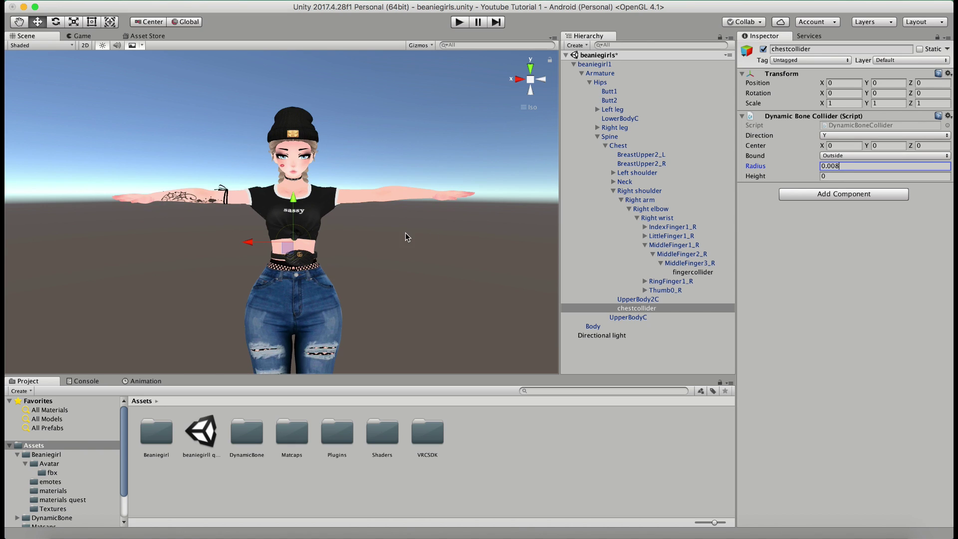
# - Set the height of the chestcollider's Dynamic Bone Collider to 0.045
pyautogui.scroll(6, 386, 235)
pyautogui.moveTo(372, 197); pyautogui.dragTo(356, 161, button='middle')
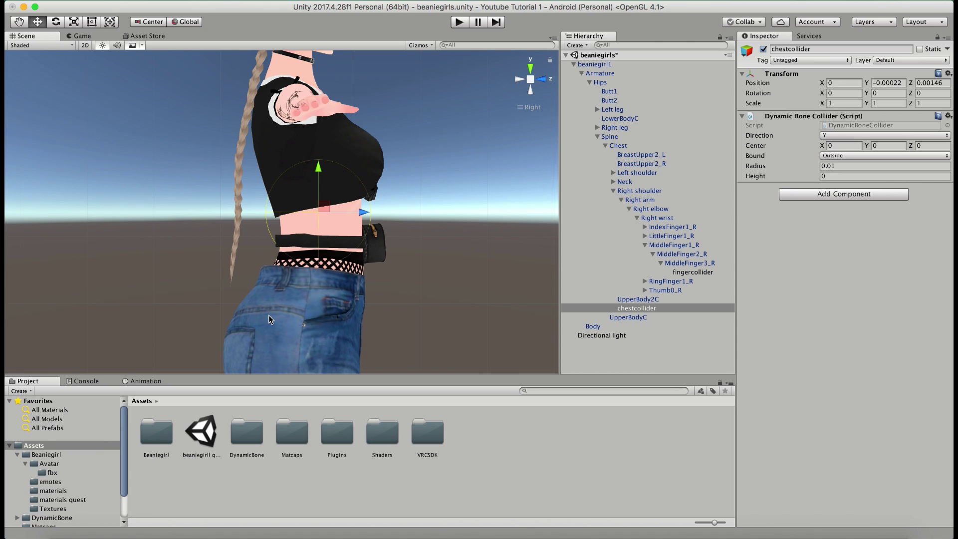
pyautogui.scroll(-4, 295, 273)
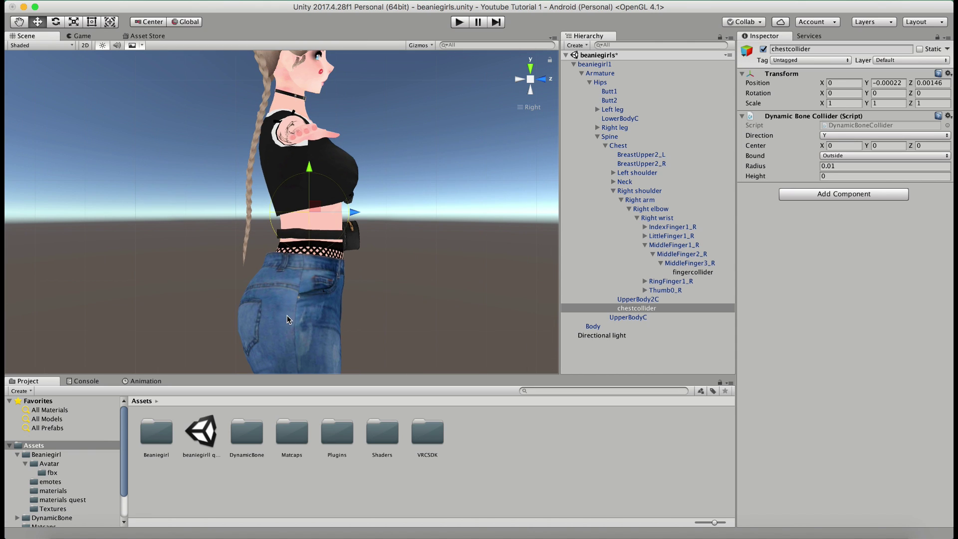
pyautogui.scroll(2, 399, 274)
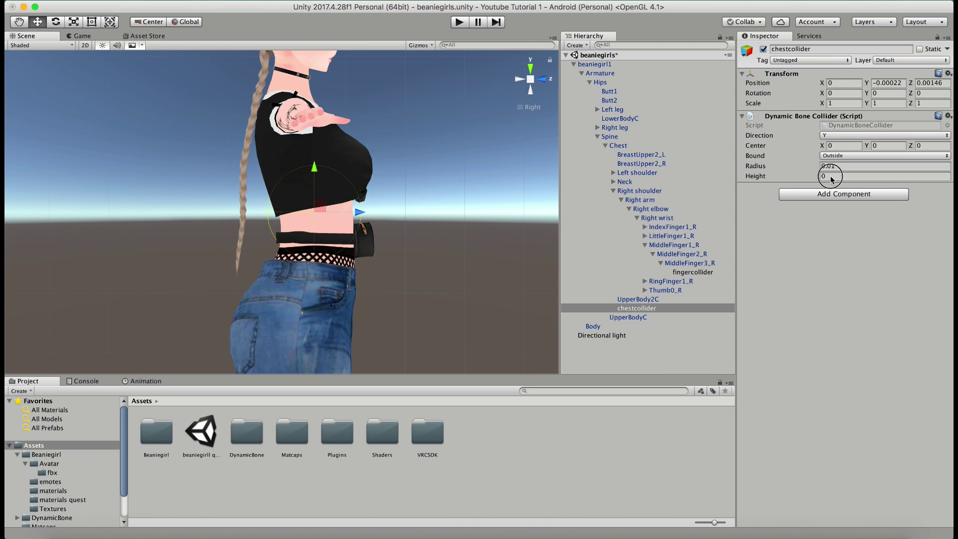
pyautogui.click(822, 176)
pyautogui.write('.045')
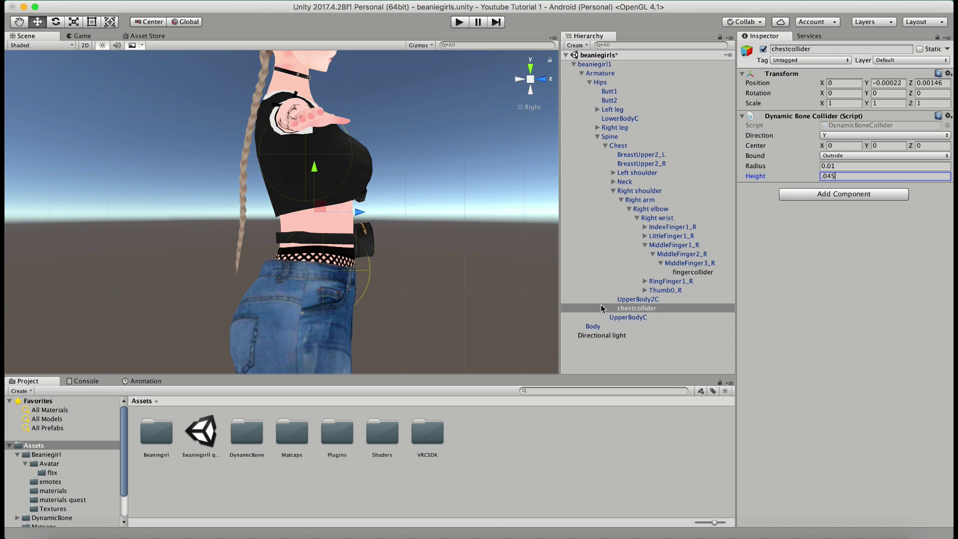
pyautogui.press('Return')
# - Rotate chestcollider about 10 degrees around X and move it to about Y -0.0045, Z 0.0004 to follow the torso
pyautogui.press('e')
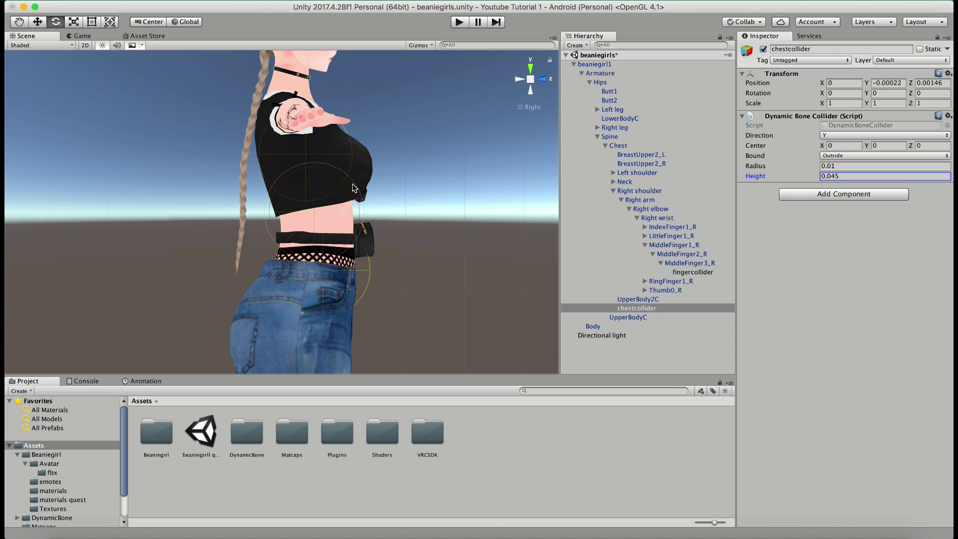
pyautogui.moveTo(354, 193); pyautogui.dragTo(359, 205)
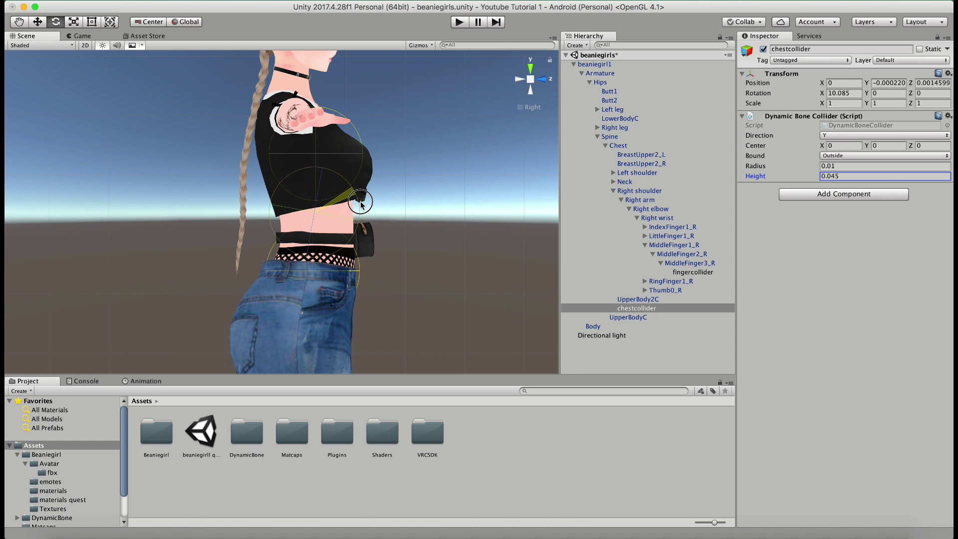
pyautogui.press('w')
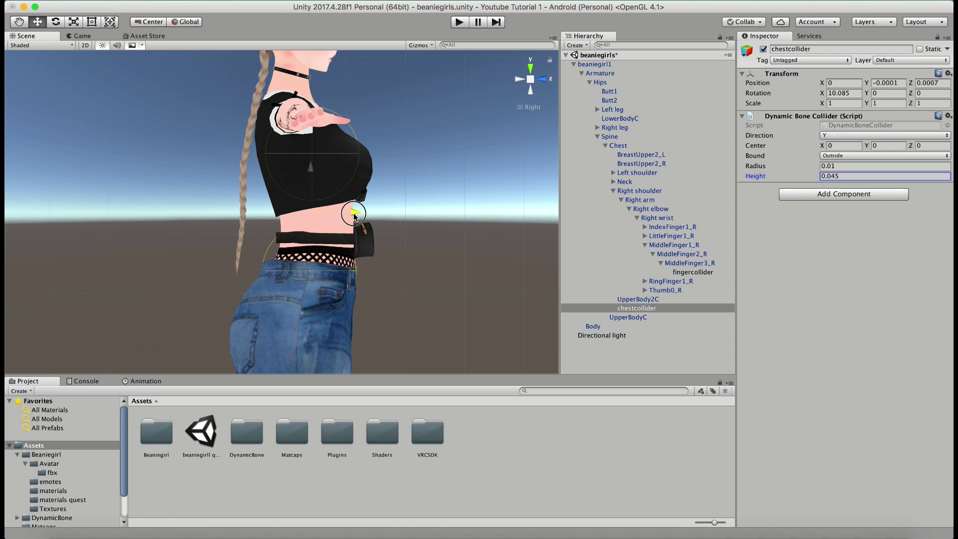
pyautogui.moveTo(349, 212); pyautogui.dragTo(353, 232)
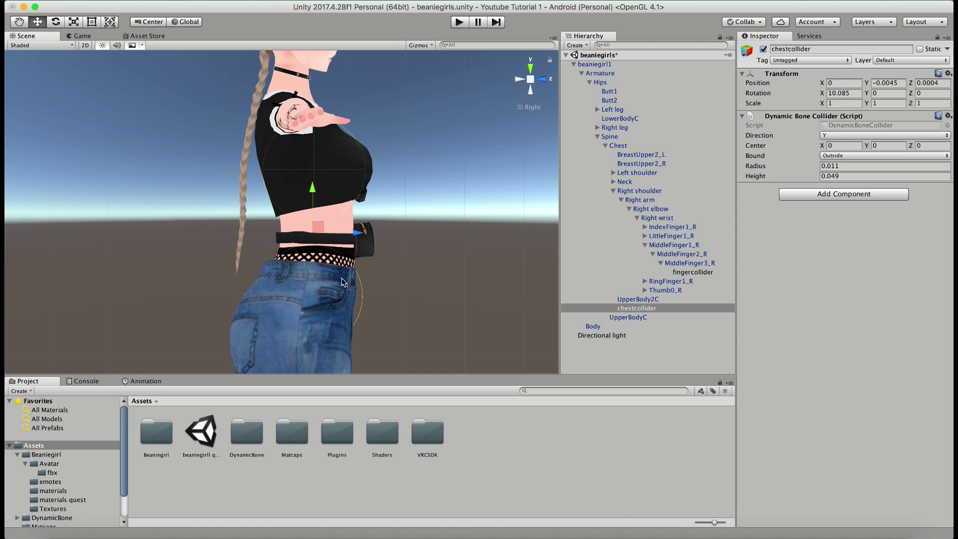
# - Create another empty child object under the Chest bone and name it shouldercollider
pyautogui.keyDown('alt'); pyautogui.moveTo(363, 200); pyautogui.dragTo(503, 208); pyautogui.keyUp('alt')
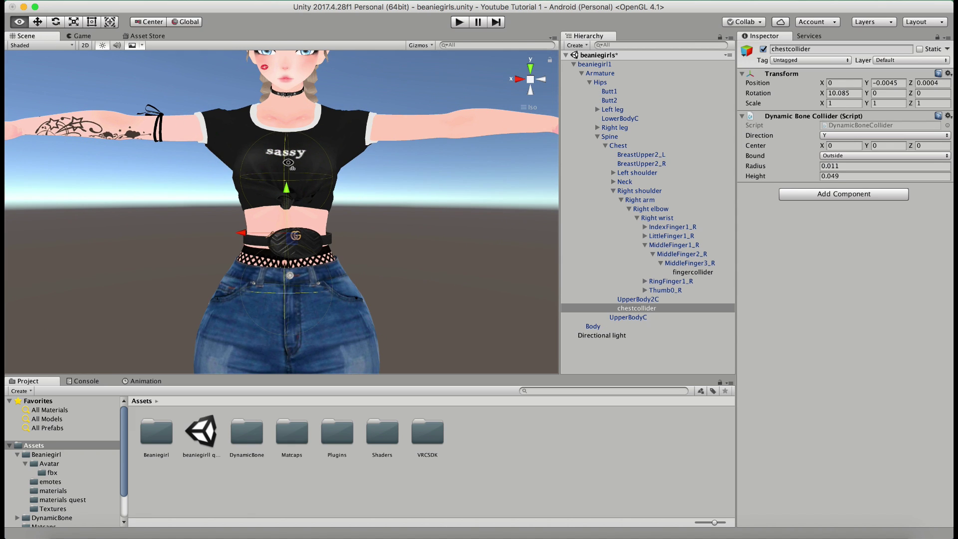
pyautogui.click(623, 145)
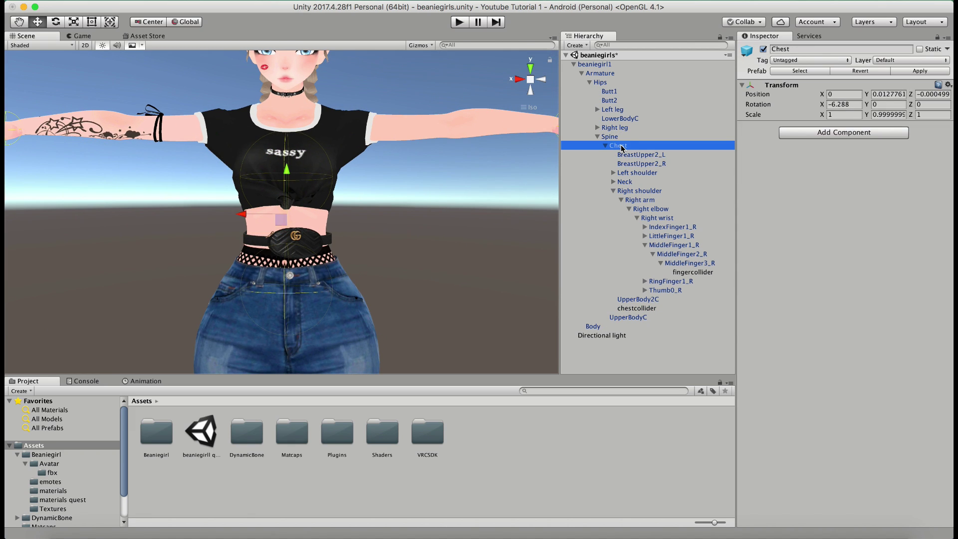
pyautogui.rightClick(621, 146)
pyautogui.click(648, 234)
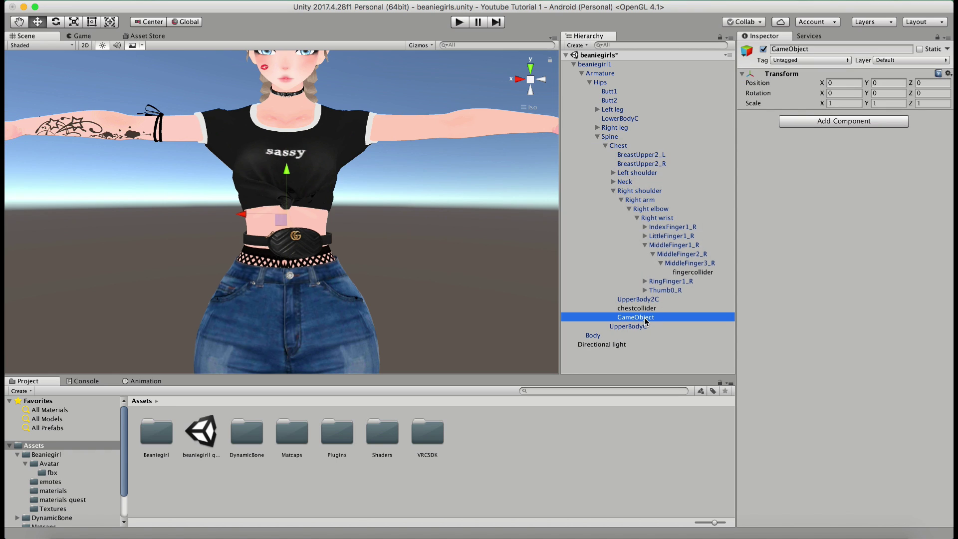
pyautogui.write('shouldercollider')
pyautogui.press('Return')
# - Paste the copied Dynamic Bone Collider as a new component on shouldercollider and set its direction to X
pyautogui.click(948, 75)
pyautogui.click(901, 129)
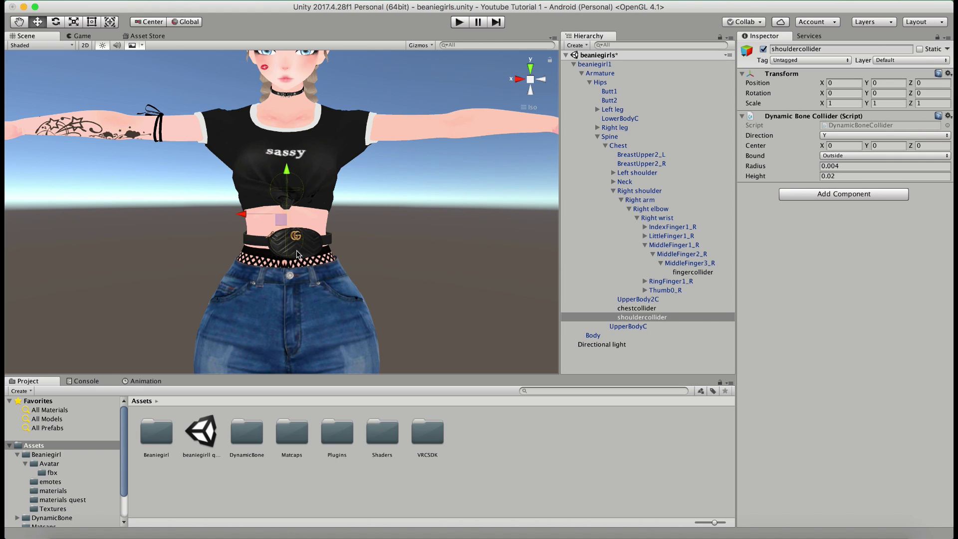
pyautogui.click(870, 135)
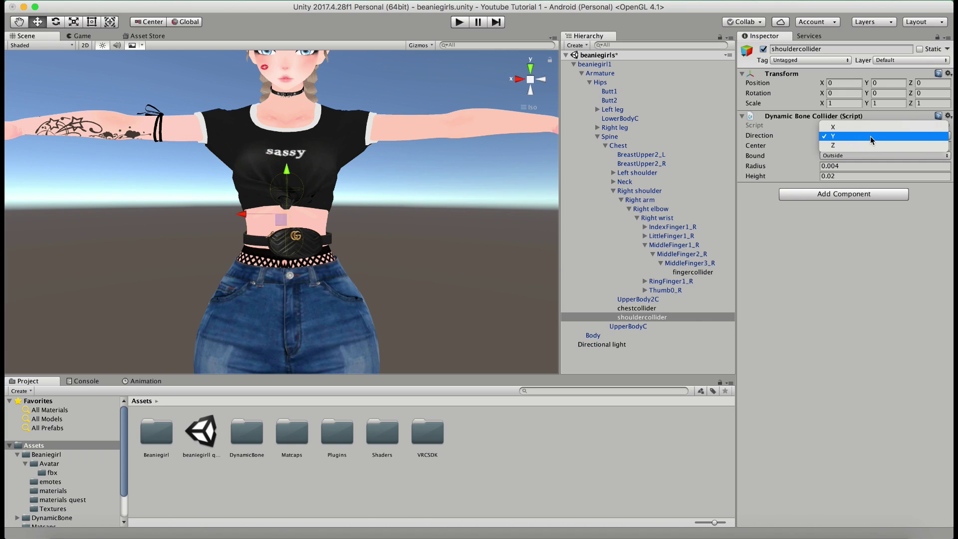
pyautogui.click(870, 128)
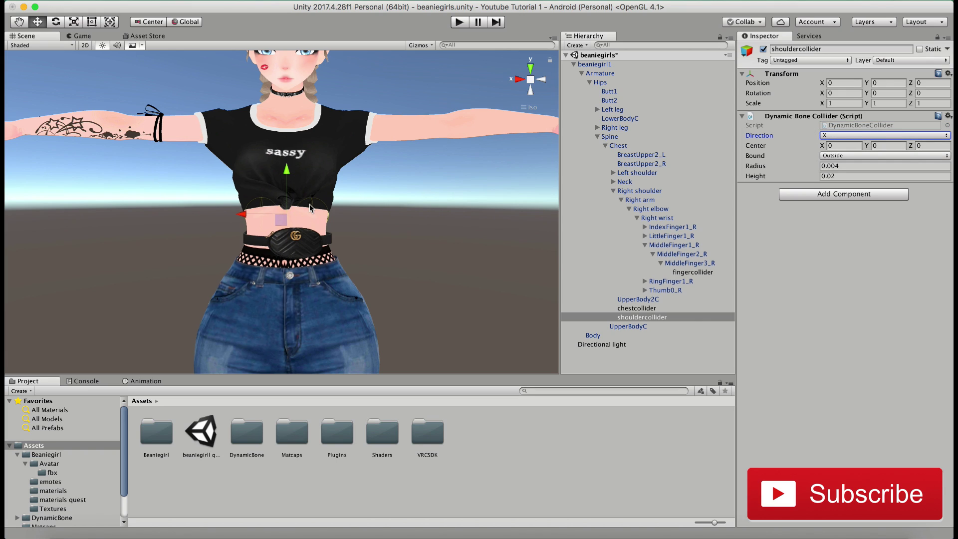
# - Set the shouldercollider's Dynamic Bone Collider radius to 0.005 and height to 0.03
pyautogui.click(838, 166)
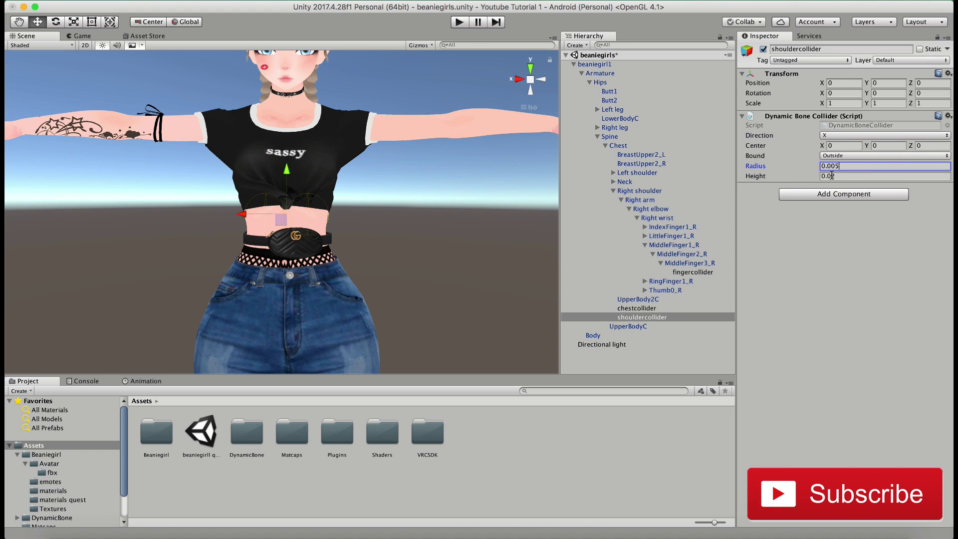
pyautogui.click(832, 175)
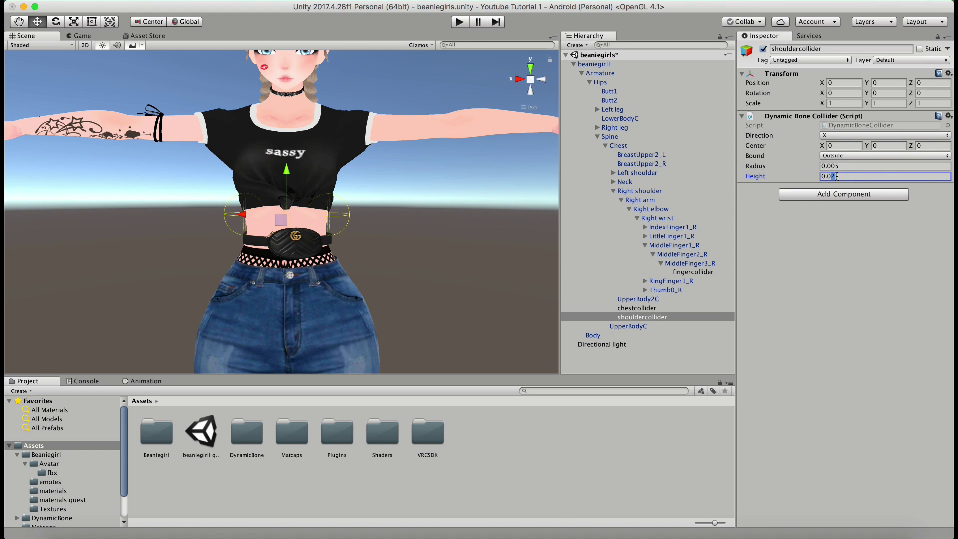
pyautogui.write('0.03')
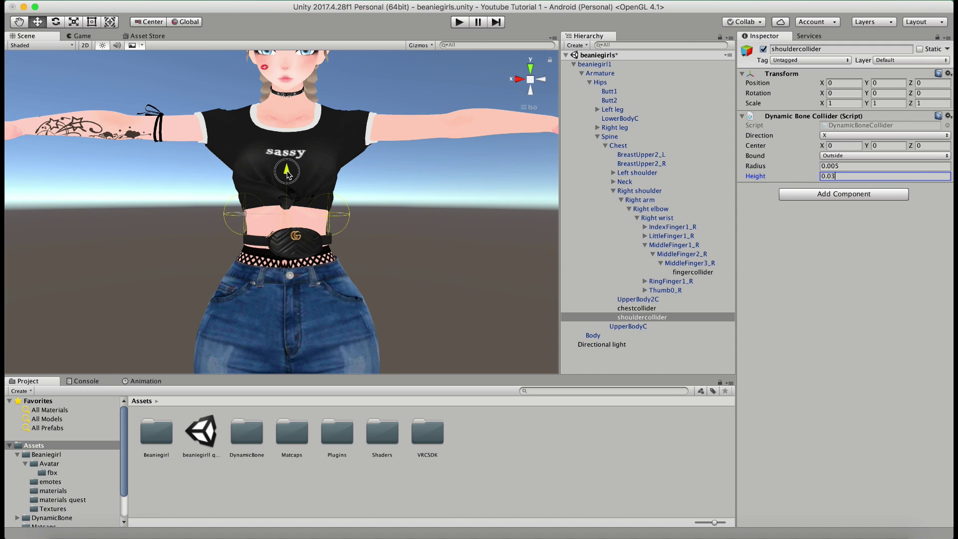
# - Raise shouldercollider to the shoulders at about Y 0.0208, Z -0.0018, and set its collider height to 0.035
pyautogui.moveTo(287, 170); pyautogui.dragTo(287, 81)
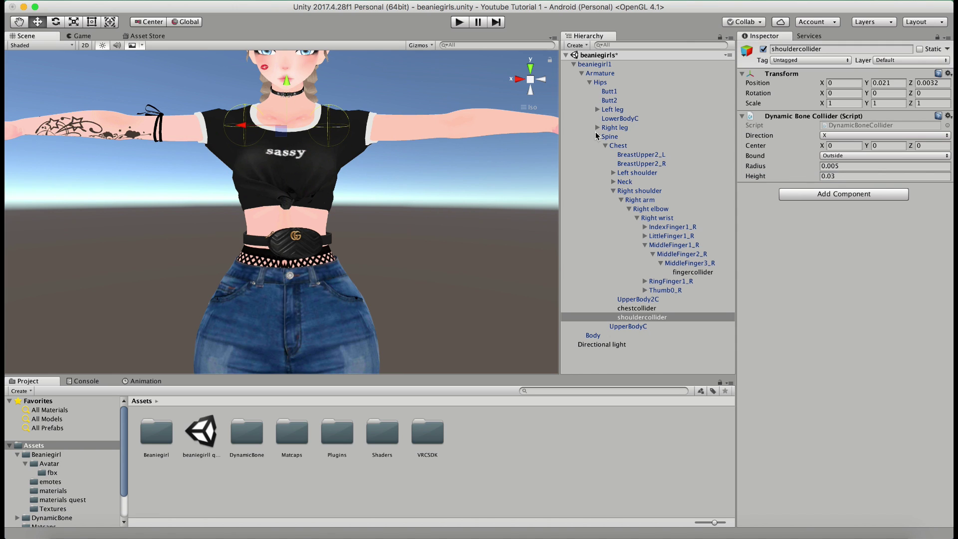
pyautogui.click(832, 176)
pyautogui.write('0.035')
pyautogui.click(519, 81)
pyautogui.moveTo(333, 125); pyautogui.dragTo(329, 128)
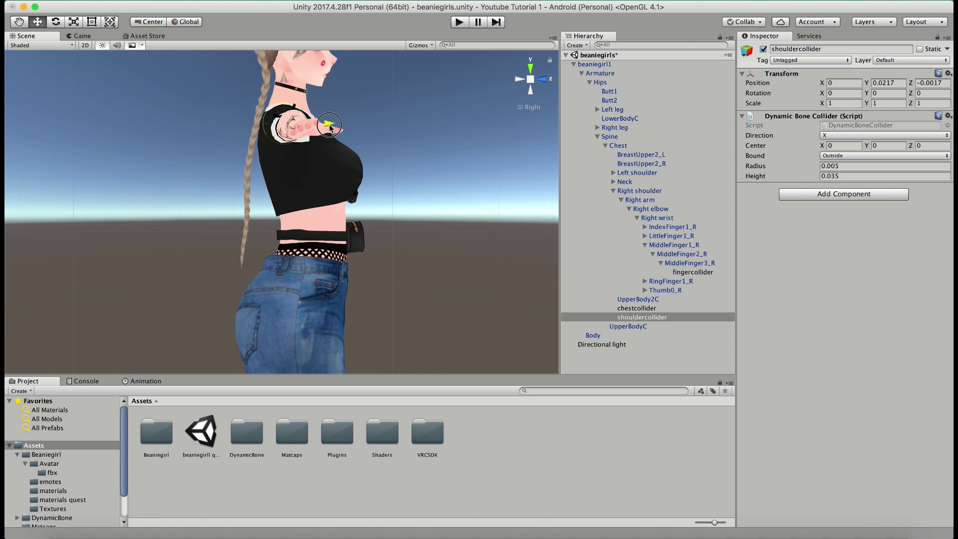
pyautogui.keyDown('alt'); pyautogui.moveTo(391, 107); pyautogui.dragTo(230, 145); pyautogui.keyUp('alt')
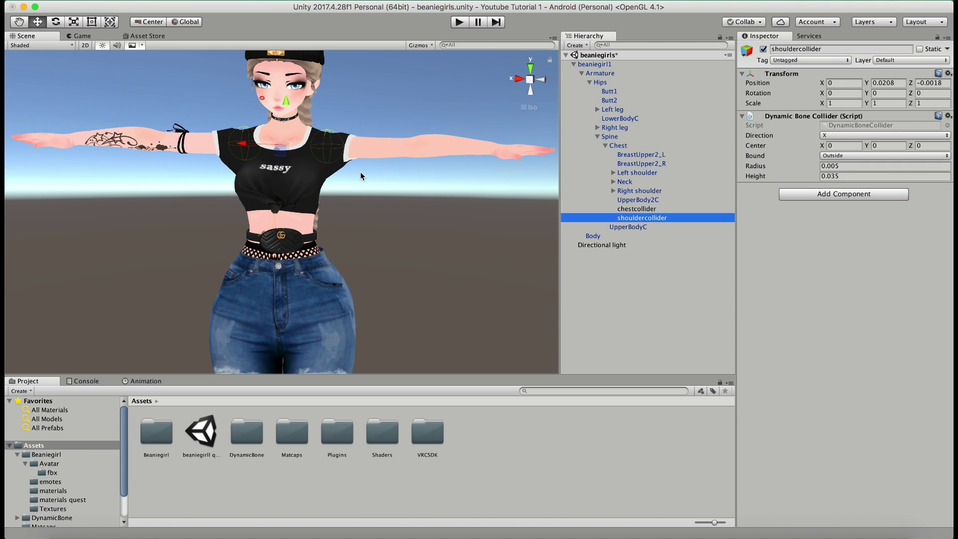
pyautogui.moveTo(360, 172); pyautogui.dragTo(387, 173)
pyautogui.moveTo(387, 169); pyautogui.dragTo(378, 272, button='middle')
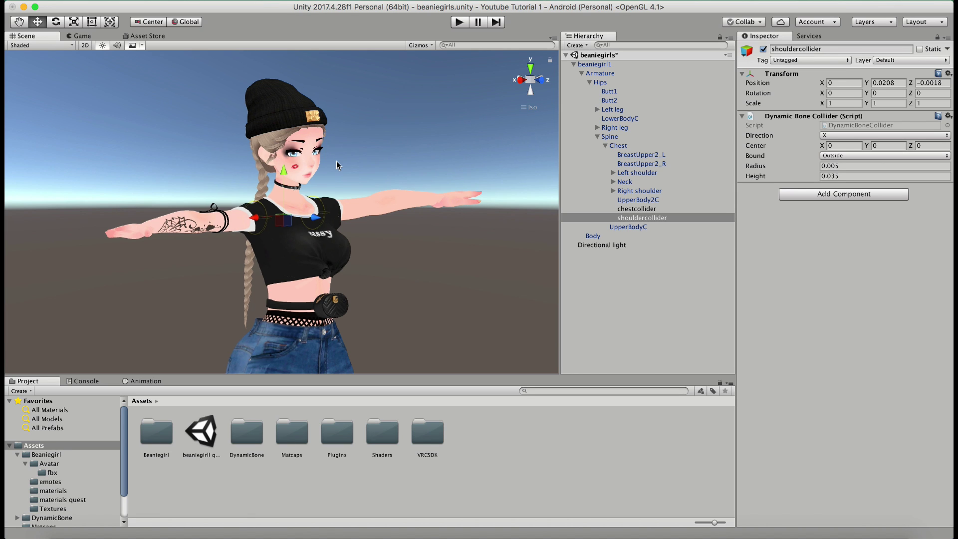
pyautogui.keyDown('alt'); pyautogui.moveTo(264, 183); pyautogui.dragTo(210, 179); pyautogui.keyUp('alt')
pyautogui.scroll(5, 209, 180)
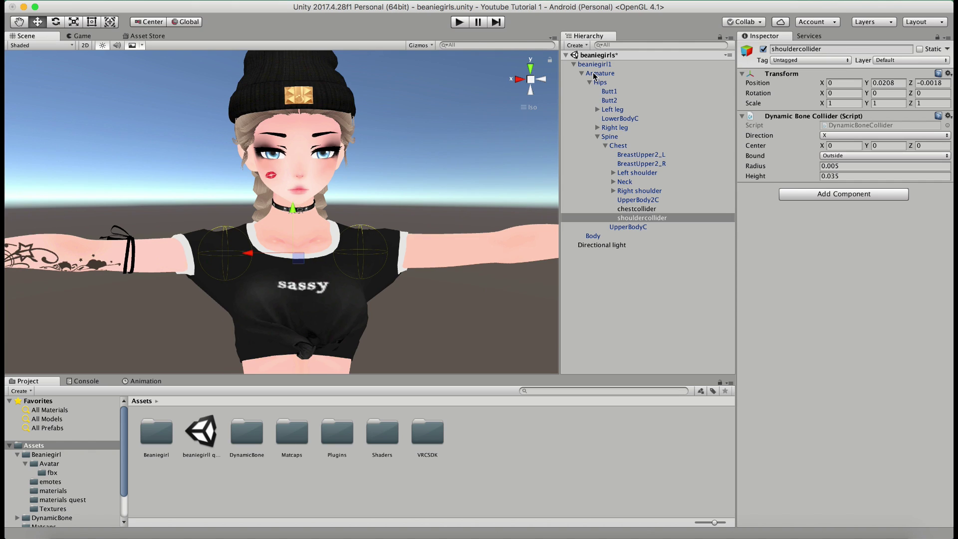
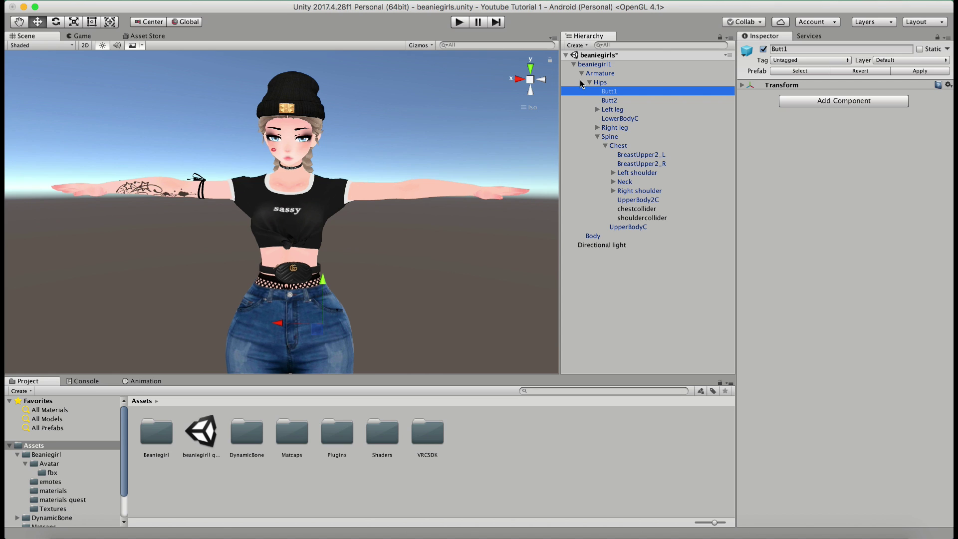
# - Add a Dynamic Bone component to the beaniegirl1 root object and assign Hips as its root
pyautogui.click(590, 65)
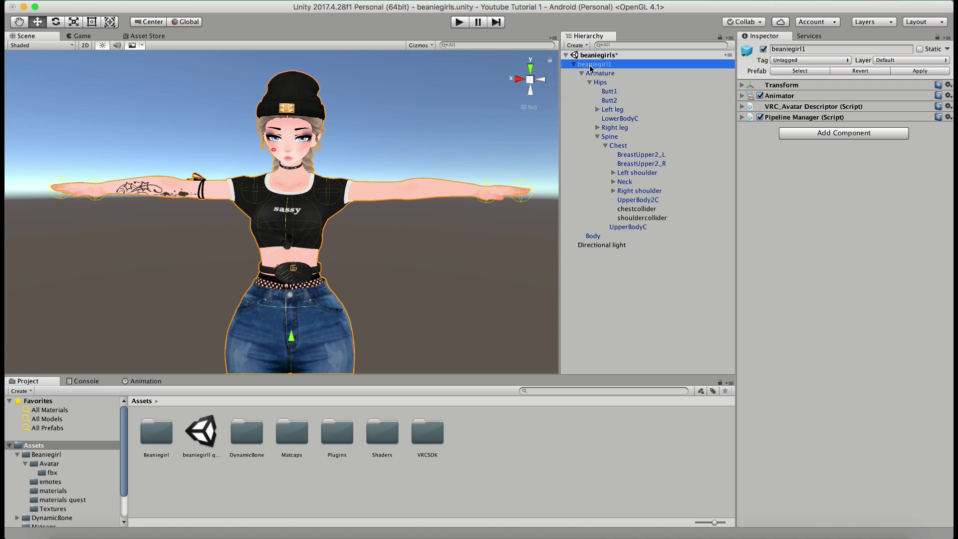
pyautogui.keyDown('alt'); pyautogui.moveTo(368, 226); pyautogui.dragTo(26, 225); pyautogui.keyUp('alt')
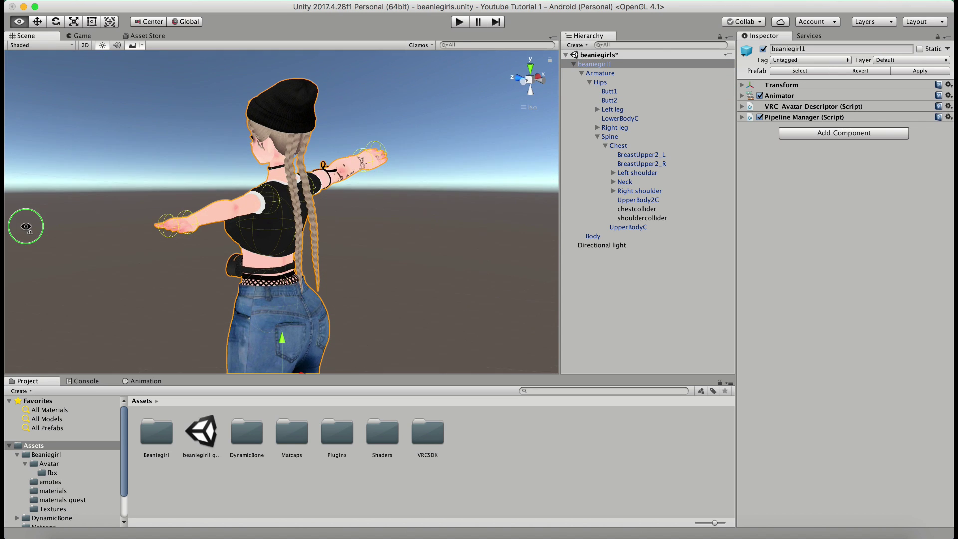
pyautogui.scroll(3, 173, 245)
pyautogui.moveTo(249, 198); pyautogui.dragTo(549, 180)
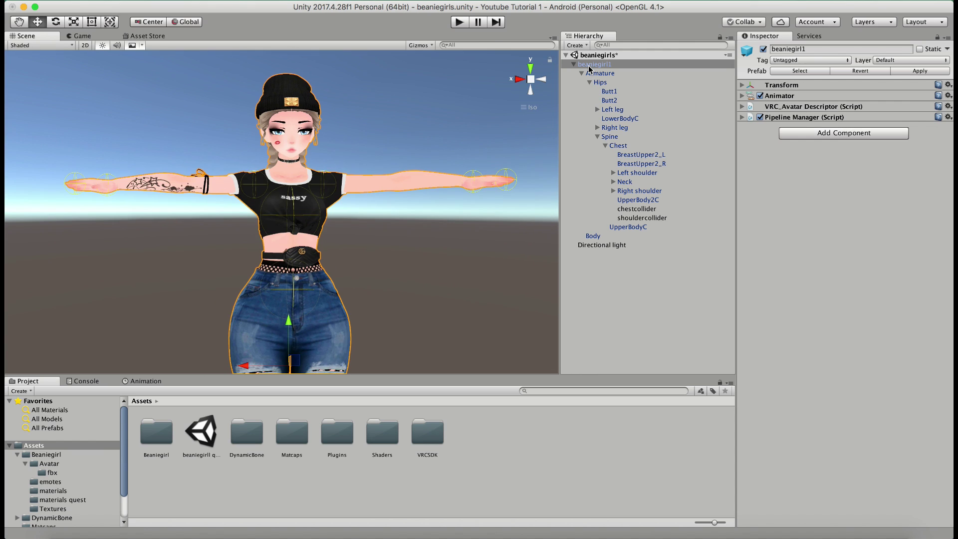
pyautogui.click(828, 133)
pyautogui.click(826, 178)
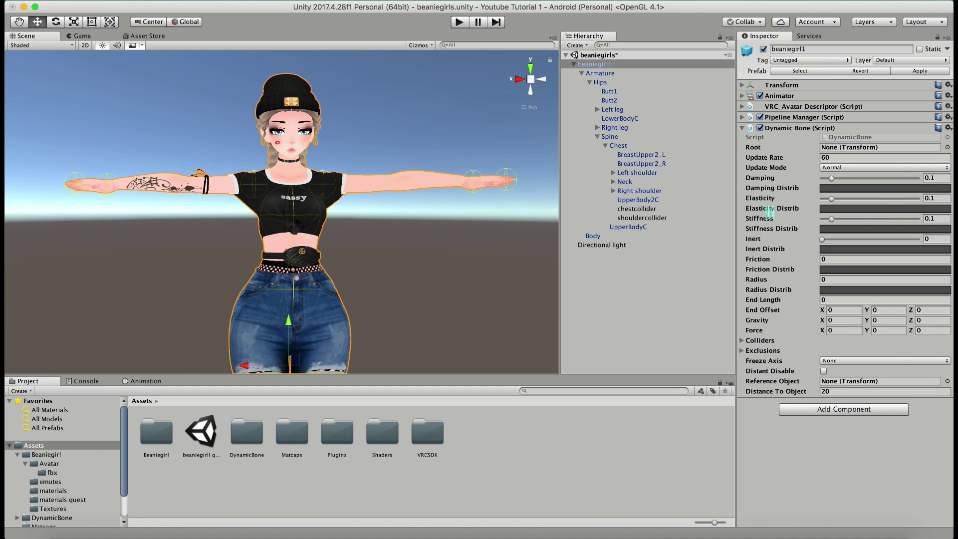
pyautogui.press('f')
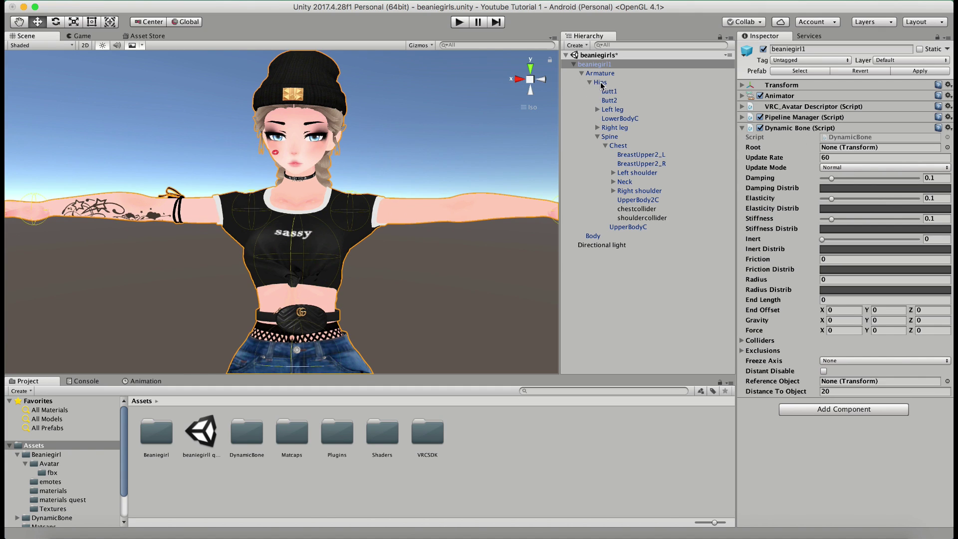
pyautogui.moveTo(602, 84); pyautogui.dragTo(841, 149)
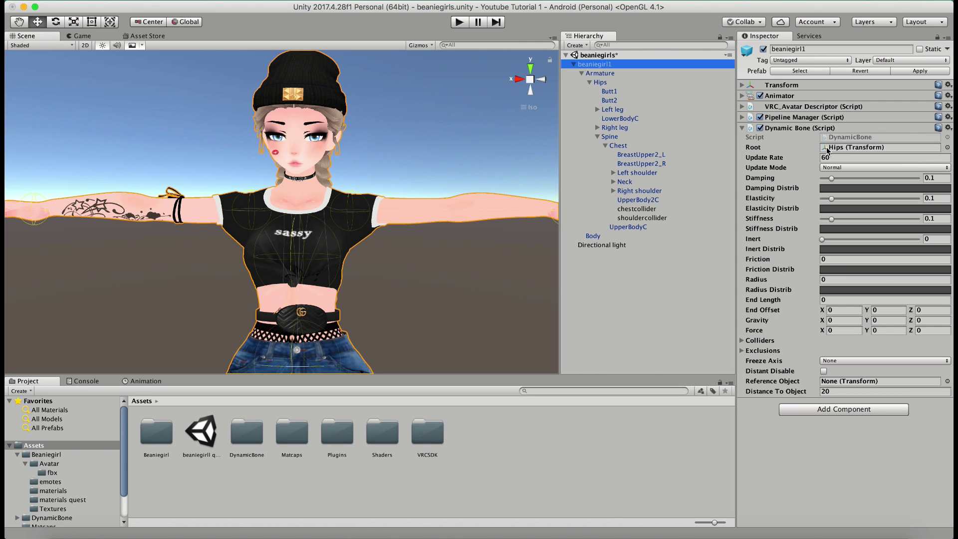
# - Test the Dynamic Bone in Play mode by moving the avatar sideways, and exit Play mode
pyautogui.scroll(-5, 373, 153)
pyautogui.moveTo(358, 195); pyautogui.dragTo(358, 123, button='middle')
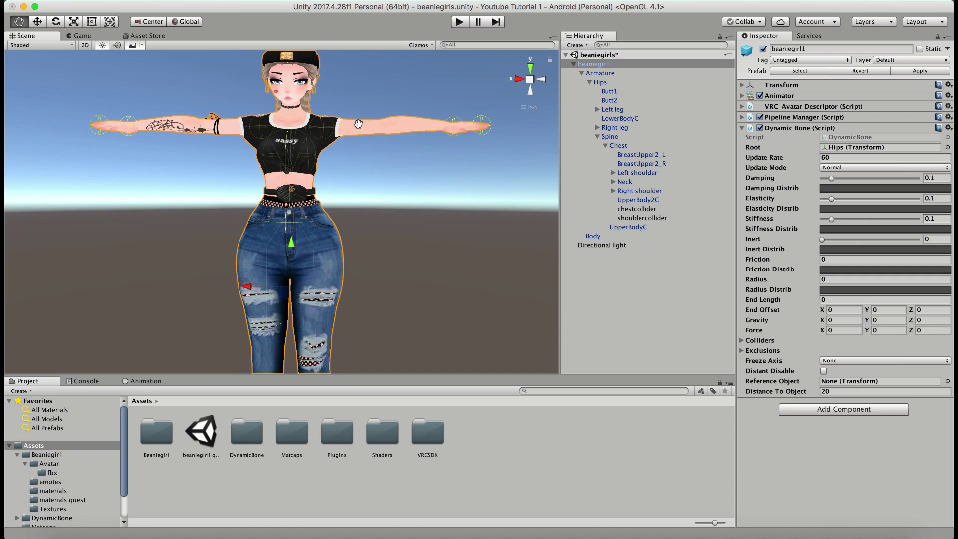
pyautogui.scroll(-4, 358, 124)
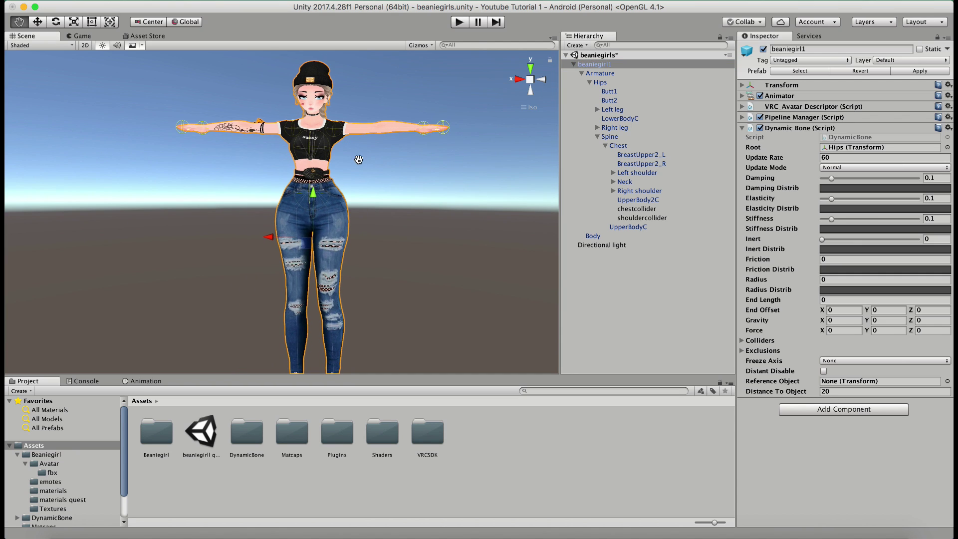
pyautogui.moveTo(358, 159); pyautogui.dragTo(360, 157, button='middle')
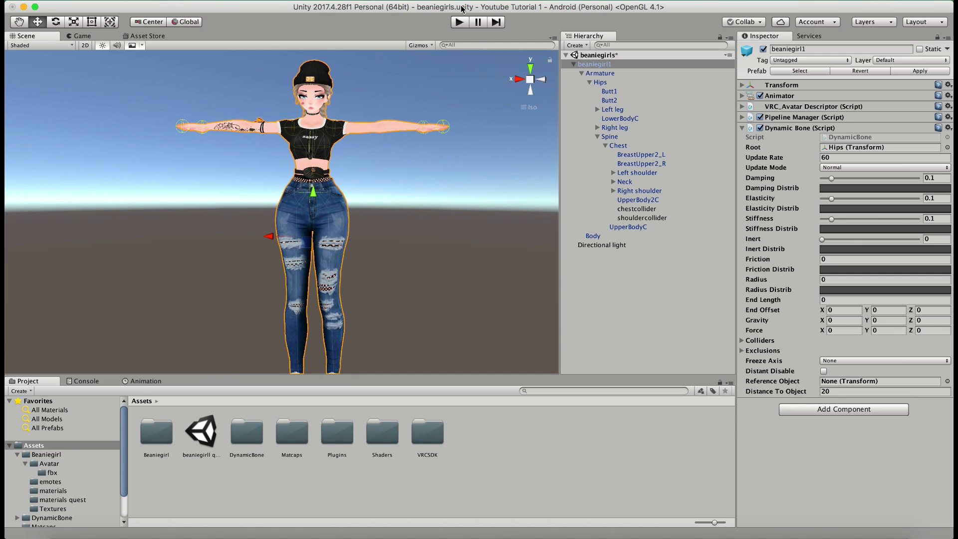
pyautogui.click(458, 21)
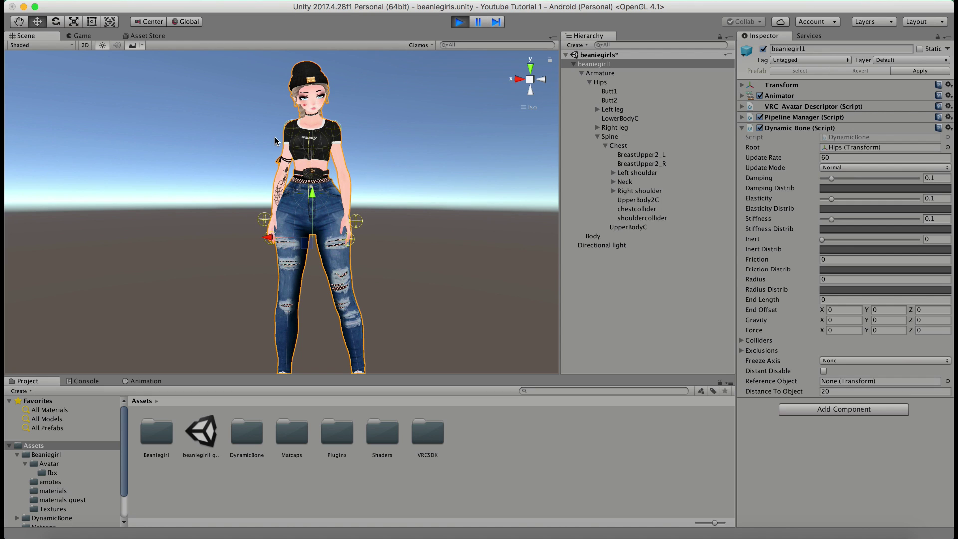
pyautogui.scroll(-2, 334, 187)
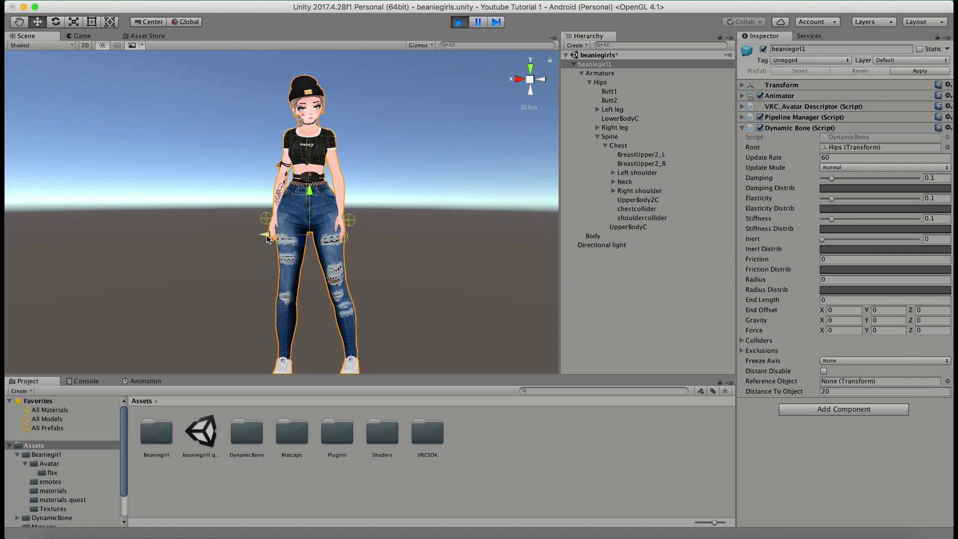
pyautogui.moveTo(282, 244)
pyautogui.mouseDown()
pyautogui.moveTo(359, 239)
pyautogui.moveTo(267, 240)
pyautogui.mouseUp()
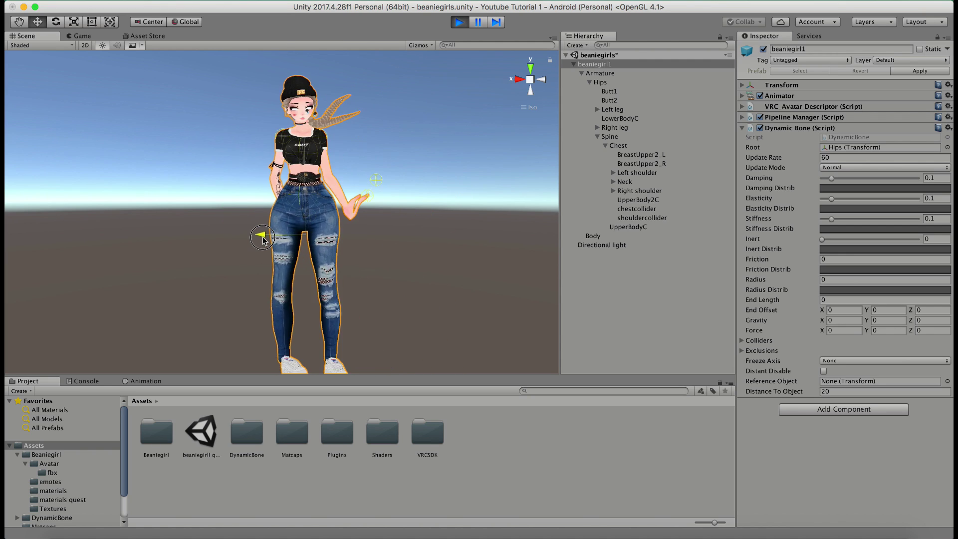
pyautogui.click(458, 22)
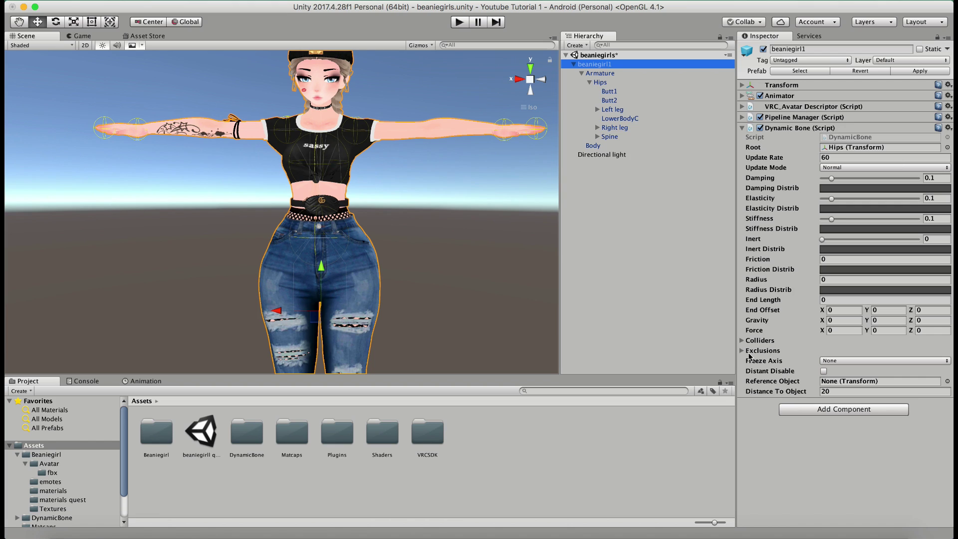
# - Set the Dynamic Bone's exclusions size to 4 and assign Left leg, LowerBodyC, Right leg and Spine
pyautogui.click(742, 350)
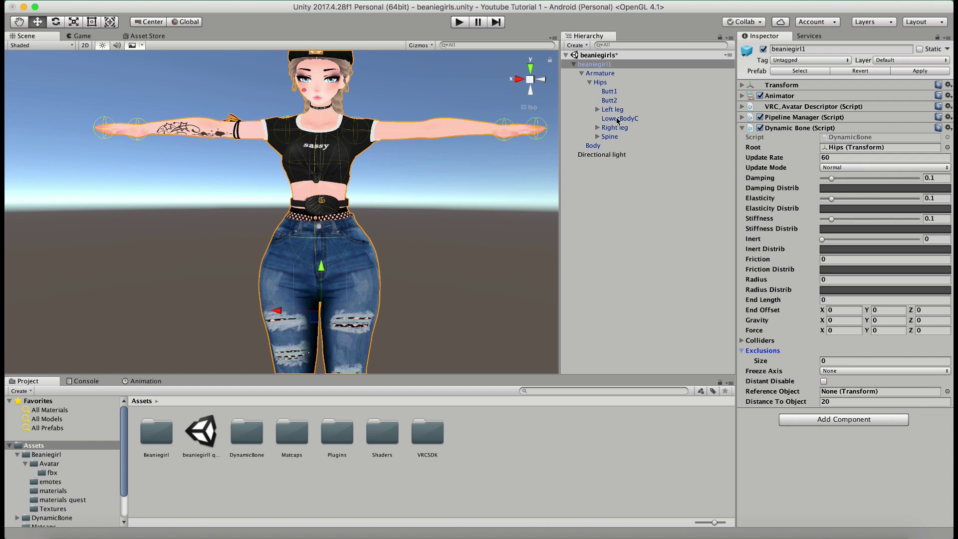
pyautogui.click(839, 359)
pyautogui.write('4')
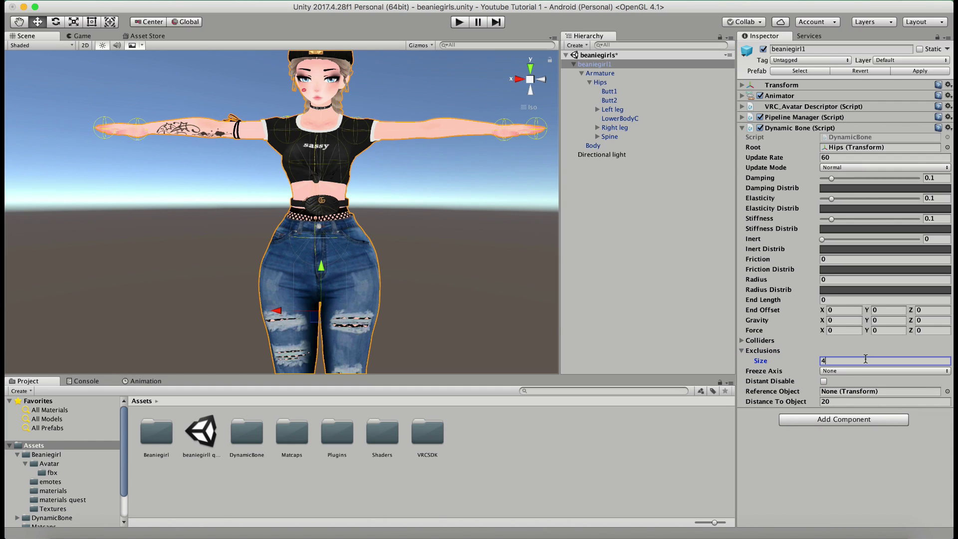
pyautogui.press('Return')
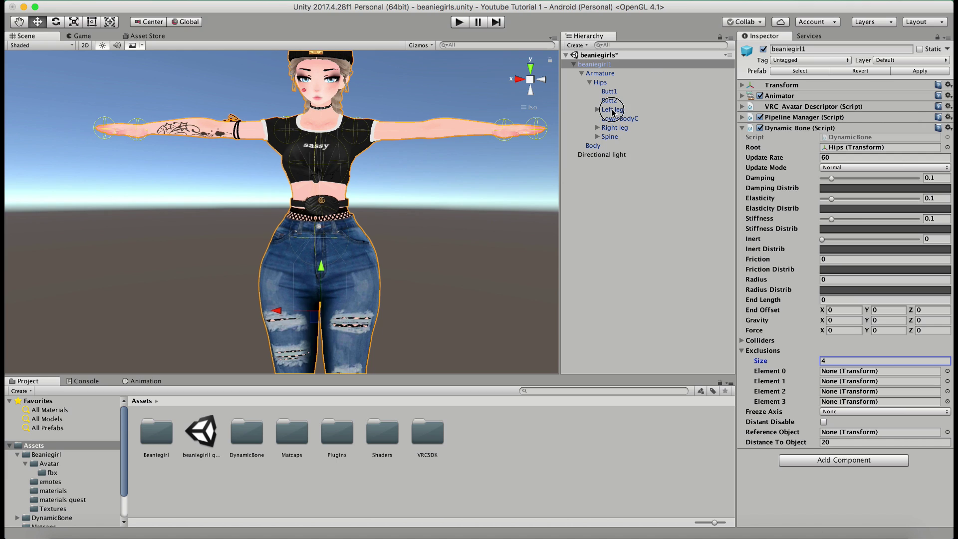
pyautogui.moveTo(613, 113); pyautogui.dragTo(833, 373)
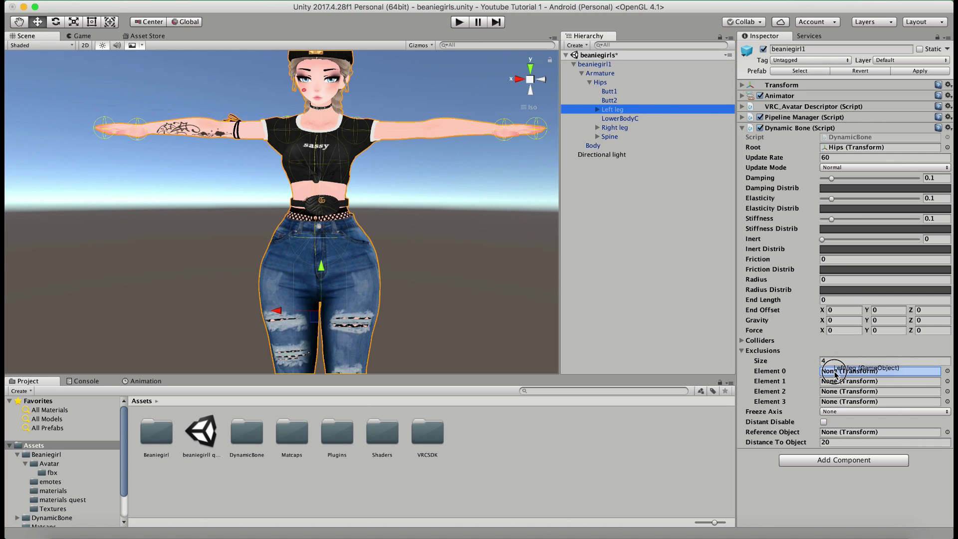
pyautogui.moveTo(621, 119); pyautogui.dragTo(829, 392)
pyautogui.moveTo(609, 137); pyautogui.dragTo(835, 402)
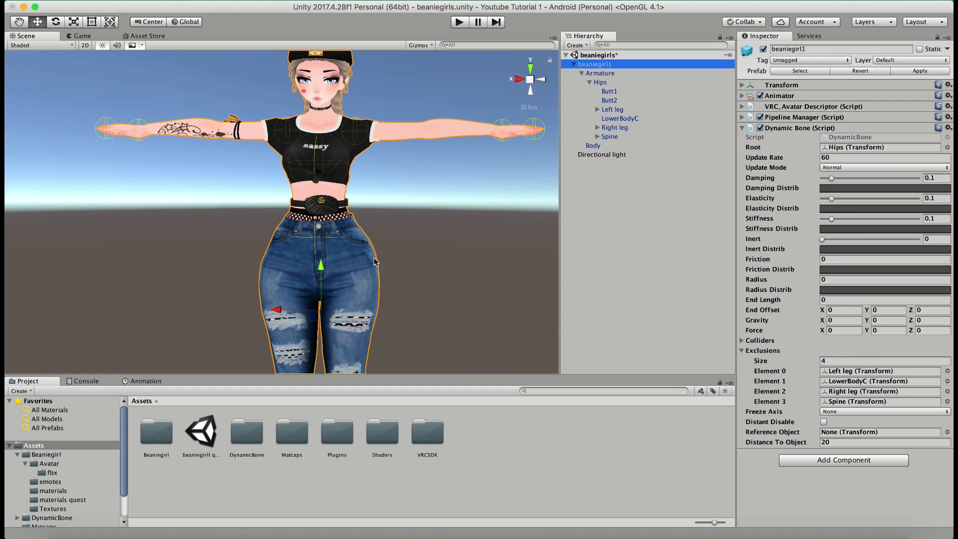
# - Set the Dynamic Bone's colliders size to 2 and assign the two fingercollider objects as its elements
pyautogui.scroll(-2, 377, 264)
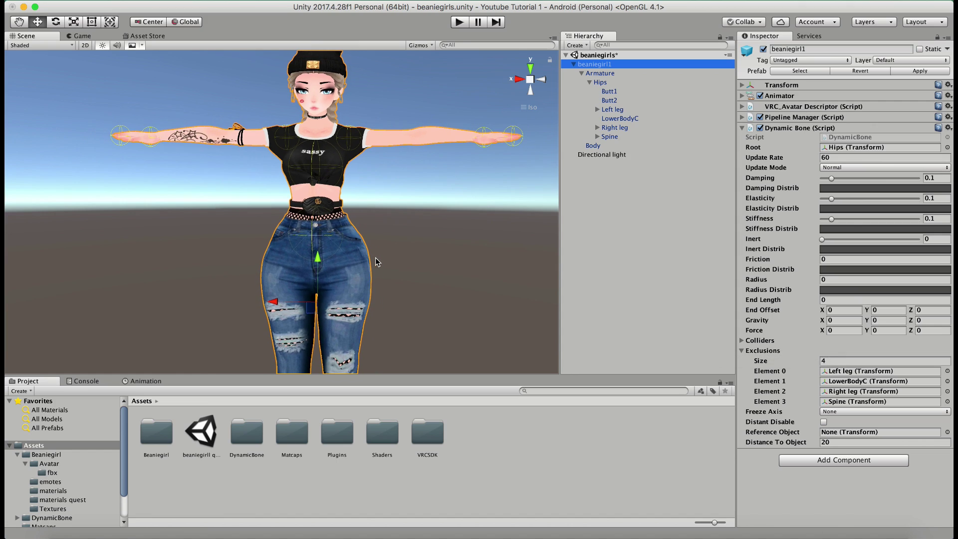
pyautogui.click(741, 340)
pyautogui.click(741, 340)
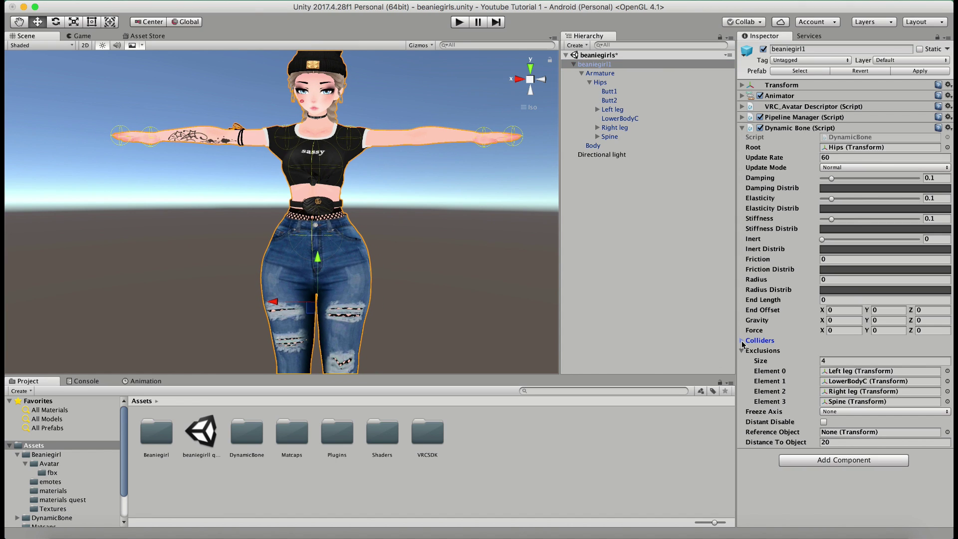
pyautogui.click(741, 340)
pyautogui.click(811, 351)
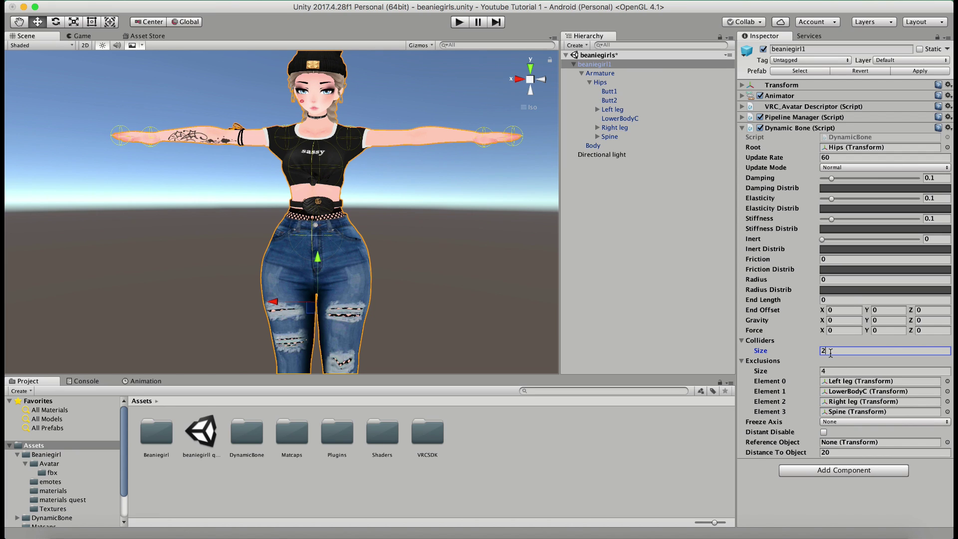
pyautogui.write('2')
pyautogui.press('Return')
pyautogui.click(946, 361)
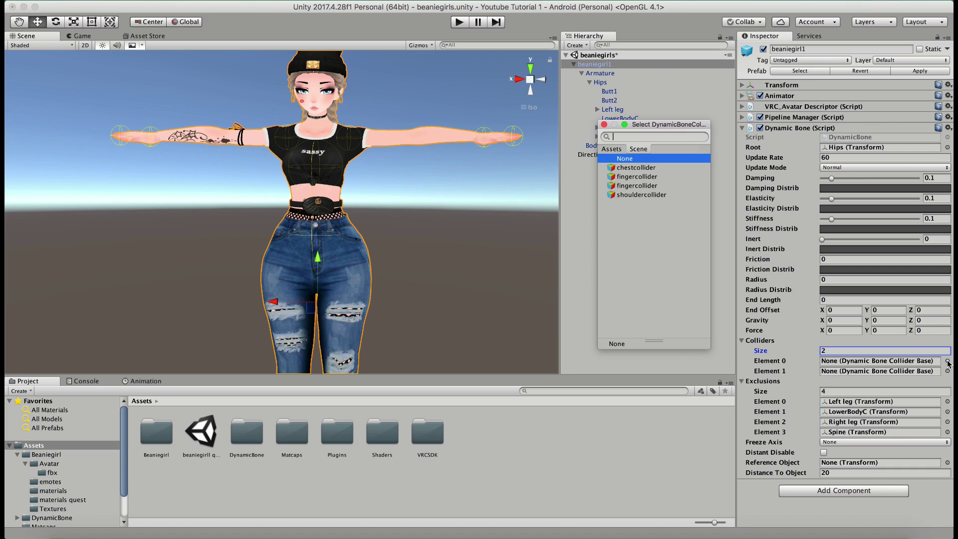
pyautogui.doubleClick(647, 175)
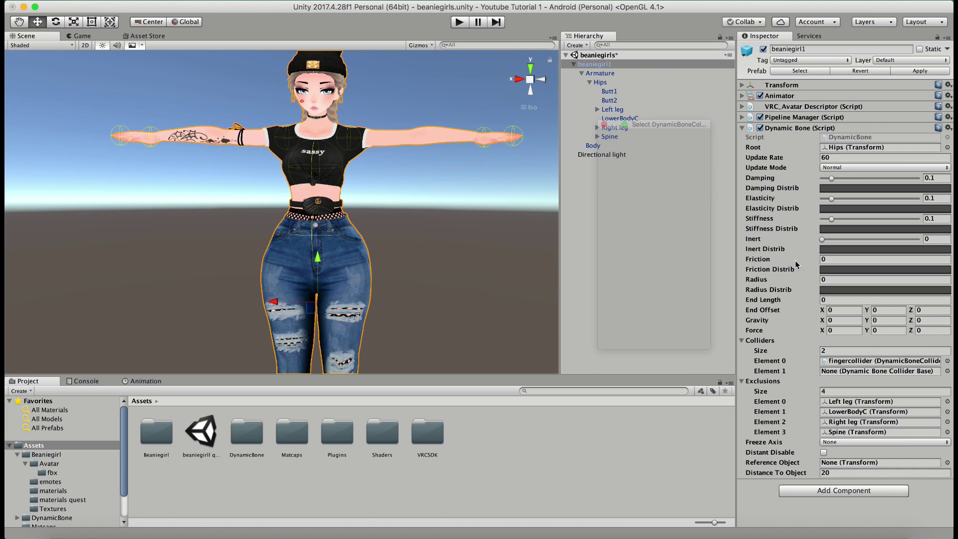
pyautogui.click(947, 371)
pyautogui.doubleClick(647, 185)
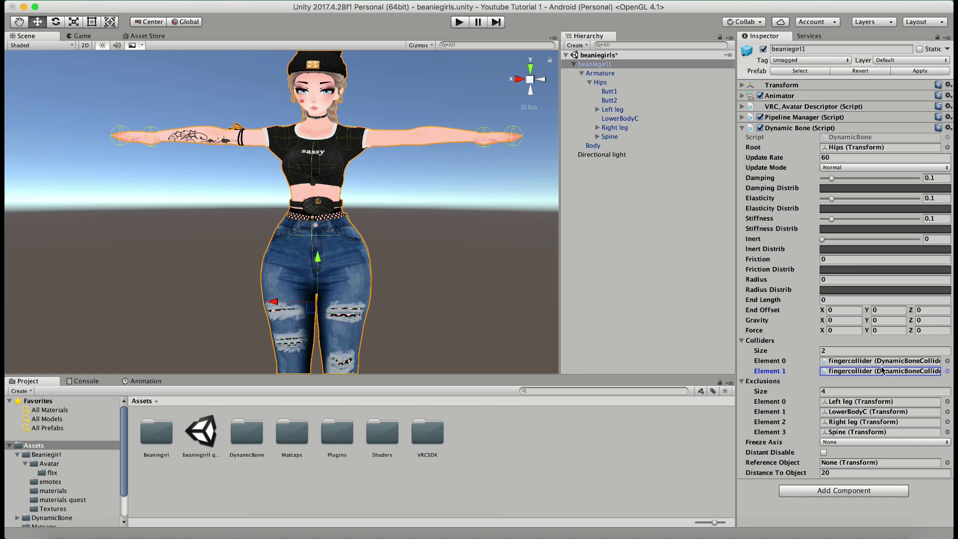
# - Set the Dynamic Bone's radius to 1, checking its coverage from the side and back of the hips
pyautogui.keyDown('alt'); pyautogui.moveTo(518, 239); pyautogui.dragTo(396, 241); pyautogui.keyUp('alt')
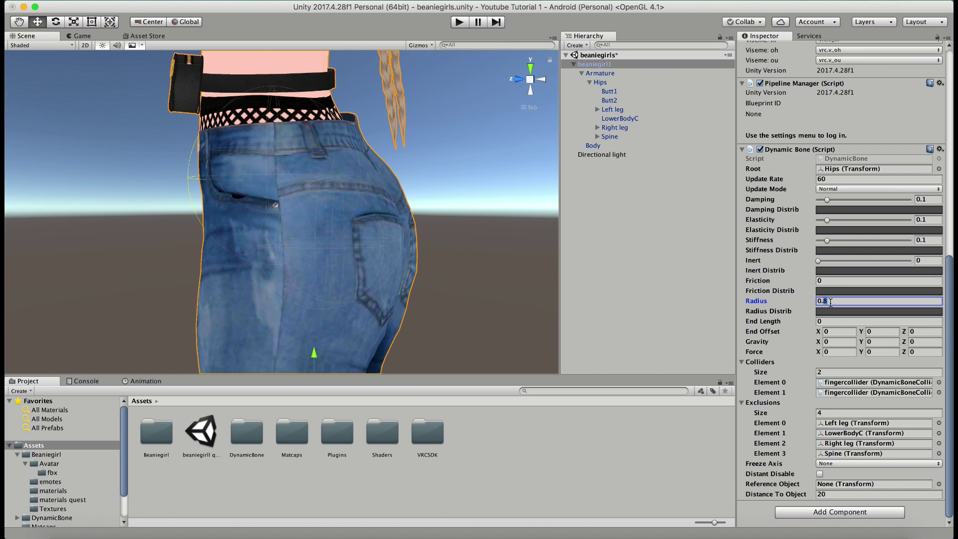
pyautogui.click(809, 303)
pyautogui.write('1')
pyautogui.keyDown('alt'); pyautogui.moveTo(410, 256); pyautogui.dragTo(239, 214); pyautogui.keyUp('alt')
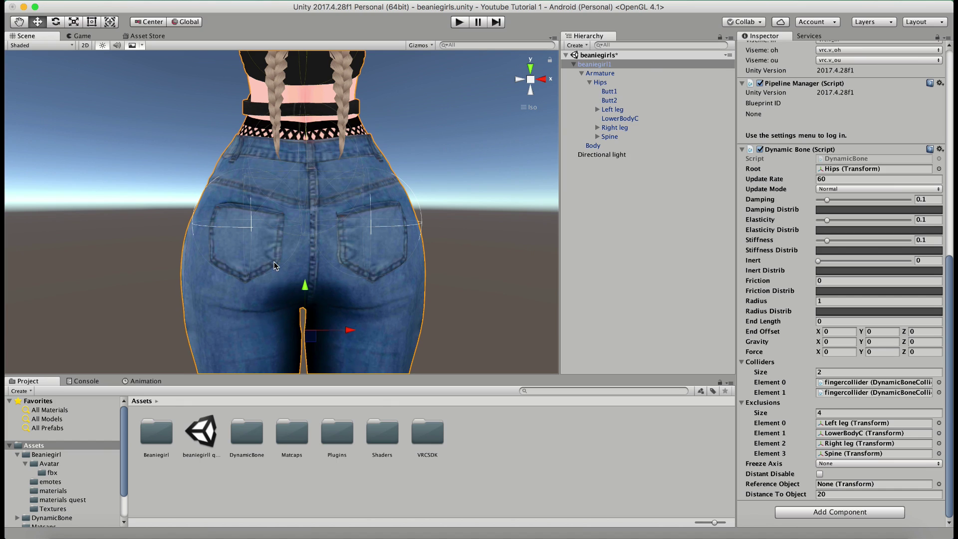
# - Test the hips Dynamic Bone in Play mode by moving the avatar along different axes, viewed from behind and the side
pyautogui.keyDown('alt'); pyautogui.moveTo(213, 227); pyautogui.dragTo(289, 227); pyautogui.keyUp('alt')
pyautogui.scroll(3, 820, 342)
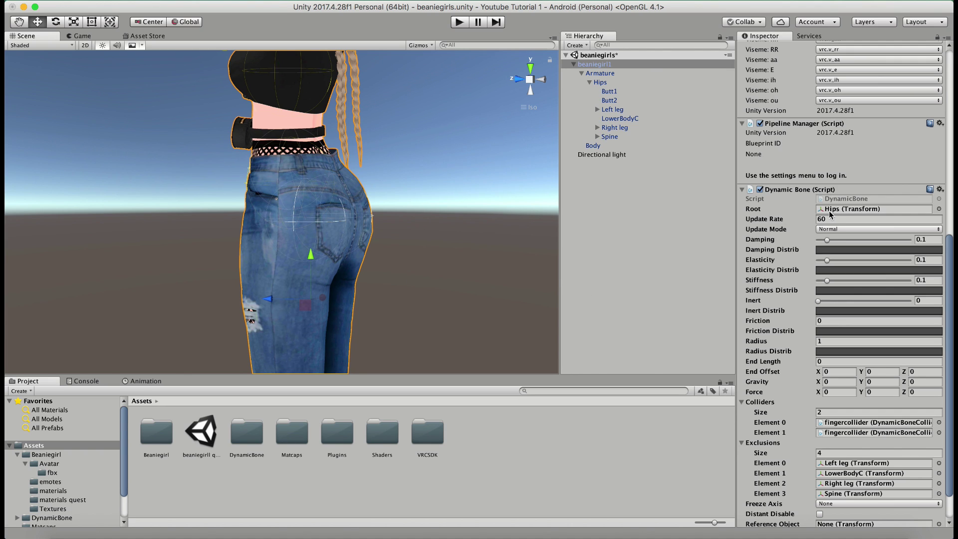
pyautogui.press('super+p')
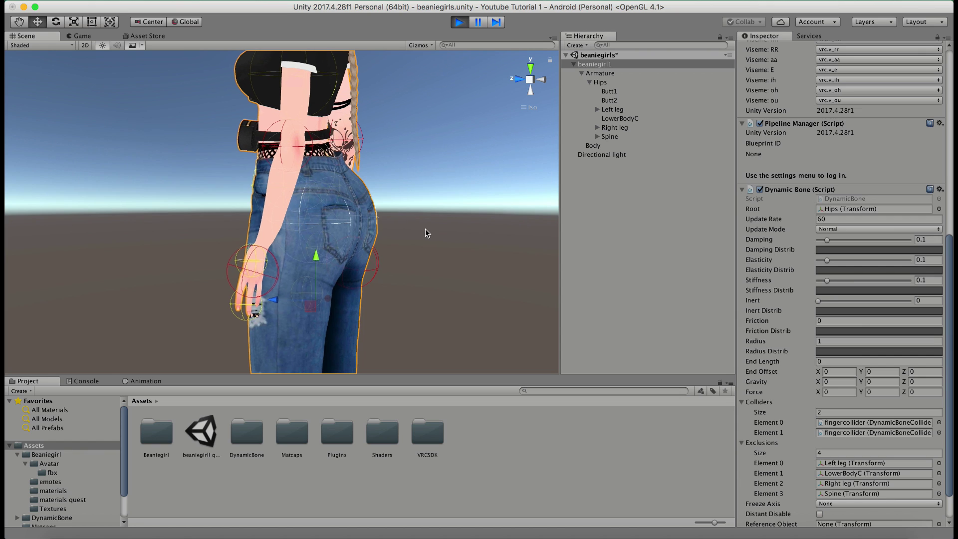
pyautogui.click(541, 79)
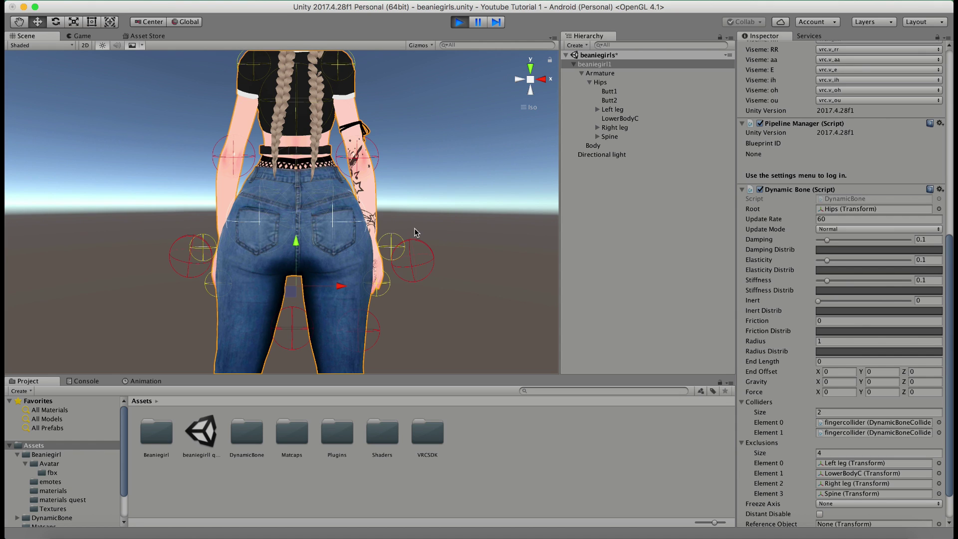
pyautogui.moveTo(346, 287); pyautogui.dragTo(507, 285)
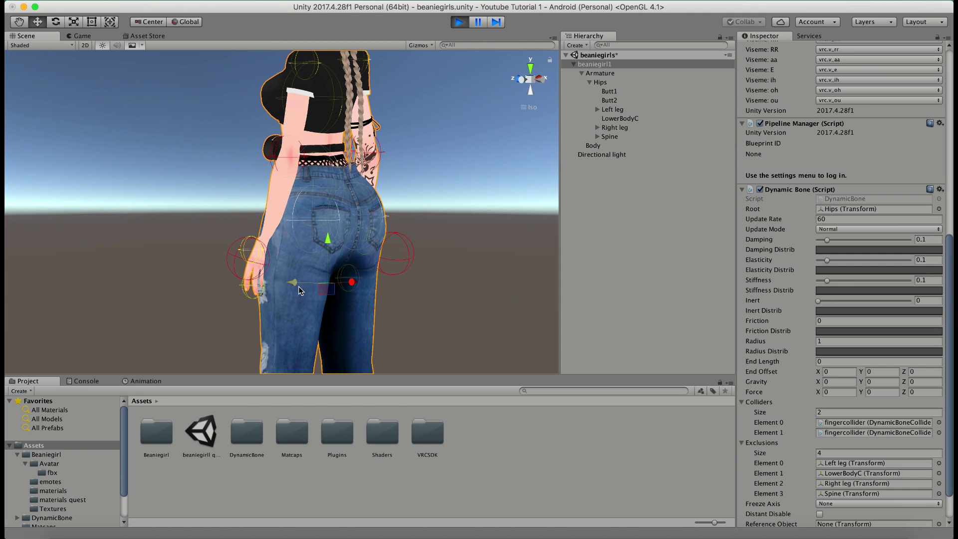
pyautogui.moveTo(293, 283)
pyautogui.mouseDown()
pyautogui.moveTo(344, 285)
pyautogui.moveTo(294, 293)
pyautogui.mouseUp()
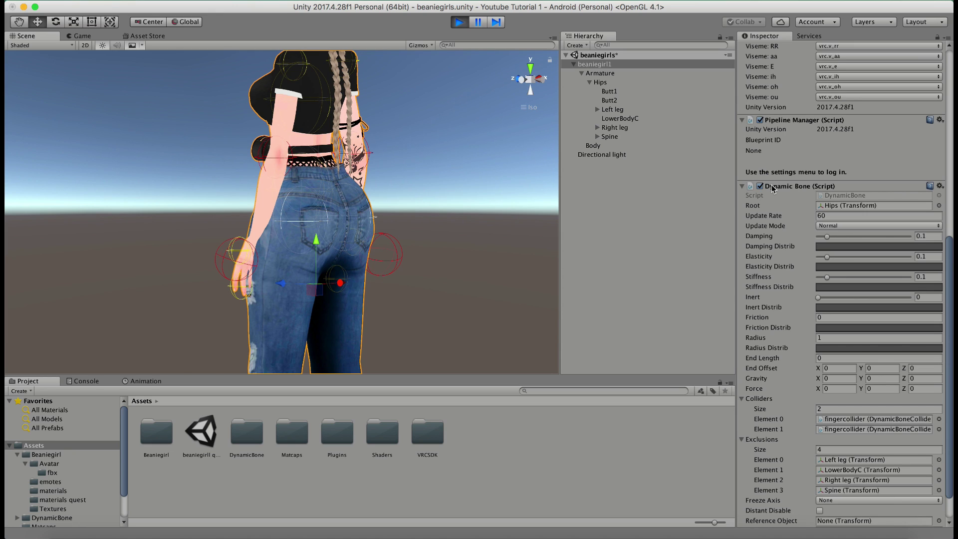
# - In Play mode, set the hips Dynamic Bone's damping to 0.372, elasticity to 0.193, stiffness to 0.285 and inert to 0.235
pyautogui.click(840, 237)
pyautogui.moveTo(842, 240); pyautogui.dragTo(853, 242)
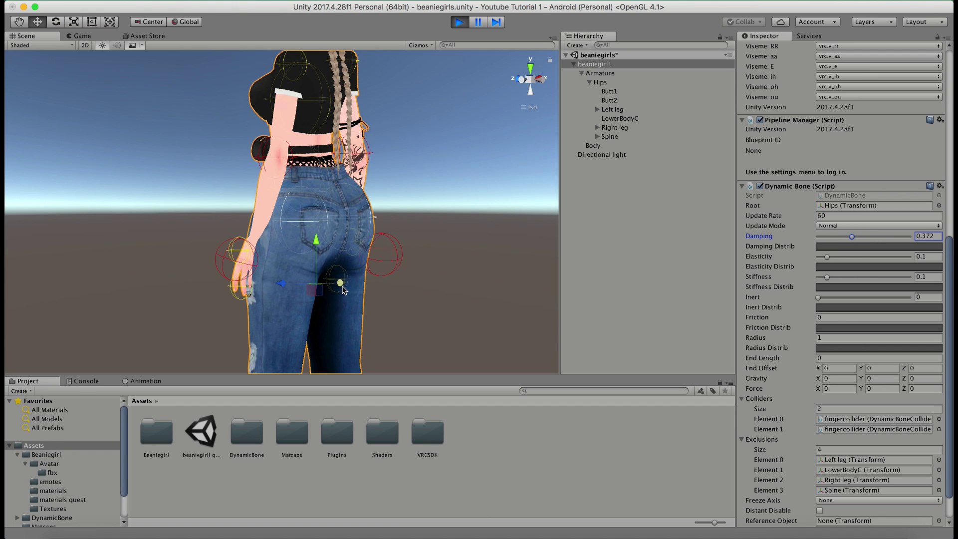
pyautogui.moveTo(339, 283); pyautogui.dragTo(319, 286)
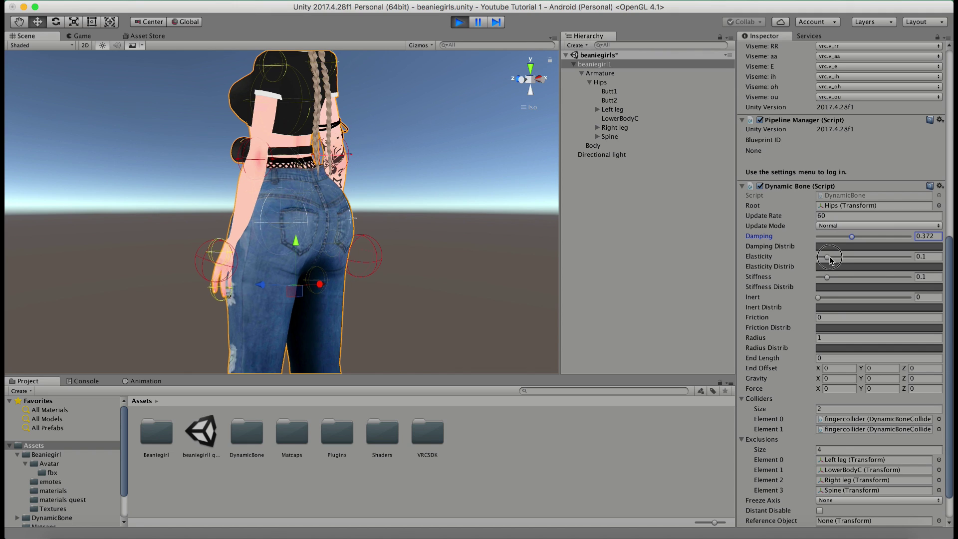
pyautogui.moveTo(828, 258); pyautogui.dragTo(838, 261)
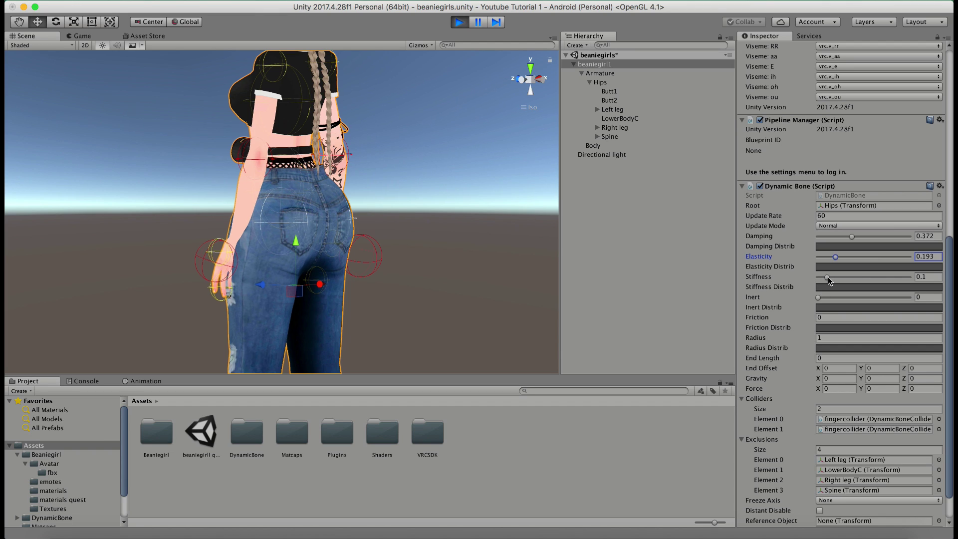
pyautogui.moveTo(828, 277); pyautogui.dragTo(845, 279)
pyautogui.moveTo(819, 298); pyautogui.dragTo(840, 297)
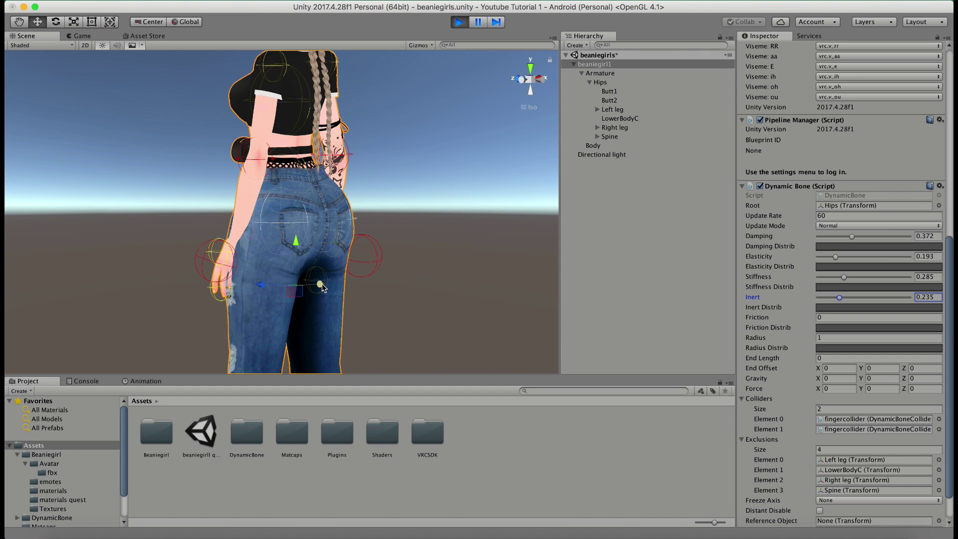
# - Test the tuned hips Dynamic Bone by moving the avatar sideways, forward and vertically in Play mode
pyautogui.moveTo(322, 283)
pyautogui.mouseDown()
pyautogui.moveTo(359, 277)
pyautogui.moveTo(300, 283)
pyautogui.moveTo(356, 282)
pyautogui.moveTo(334, 282)
pyautogui.mouseUp()
pyautogui.moveTo(237, 293)
pyautogui.mouseDown()
pyautogui.moveTo(293, 291)
pyautogui.moveTo(227, 293)
pyautogui.mouseUp()
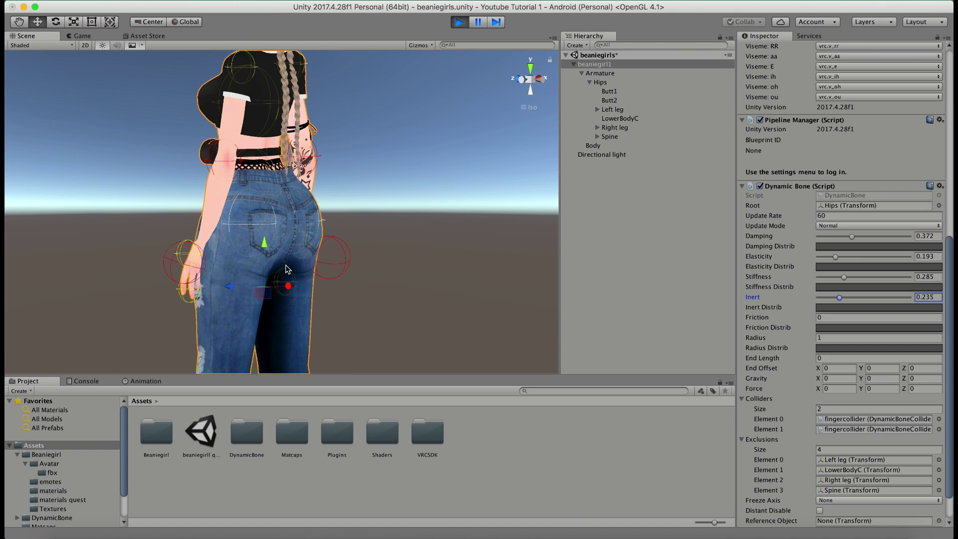
pyautogui.moveTo(263, 242); pyautogui.dragTo(264, 271)
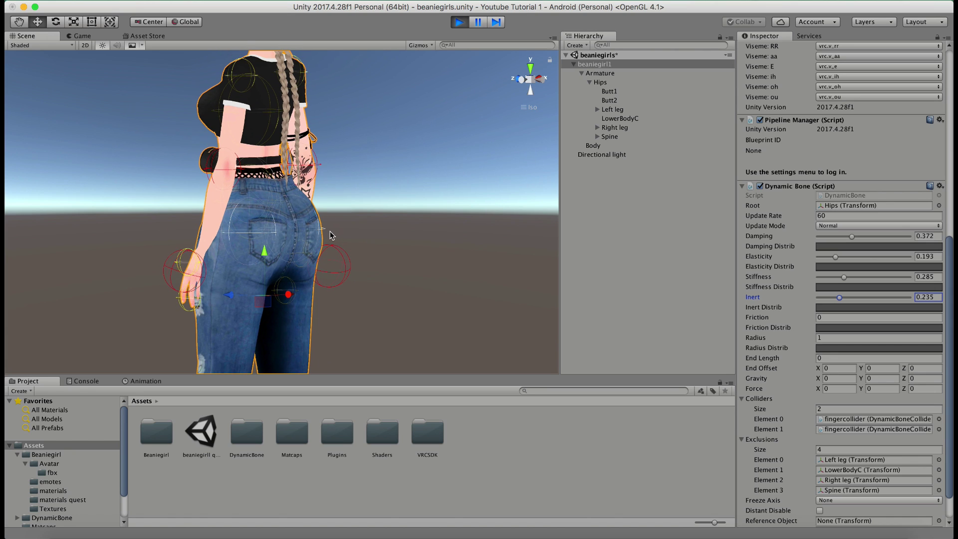
# - Copy the tuned hips Dynamic Bone component, exit Play mode and paste its values back onto the component
pyautogui.scroll(-3, 839, 313)
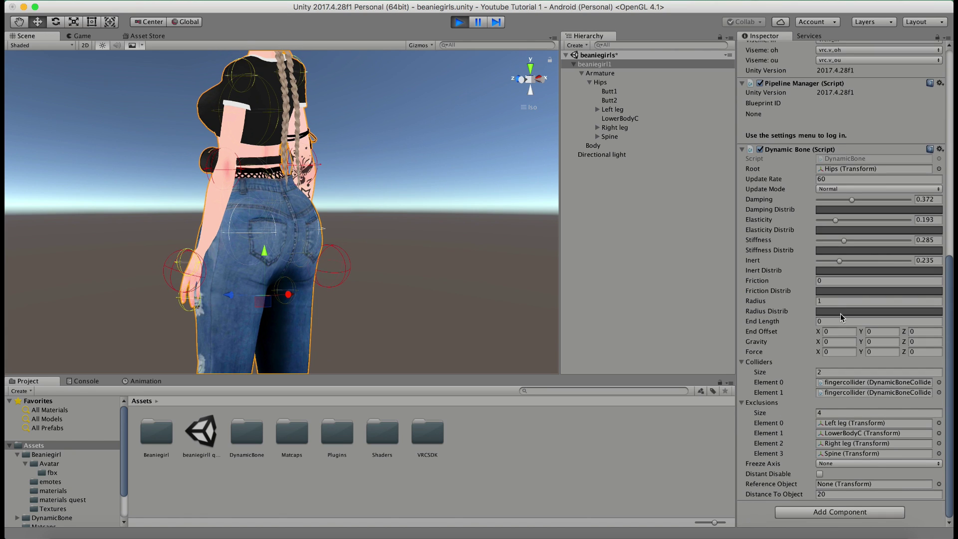
pyautogui.scroll(5, 840, 313)
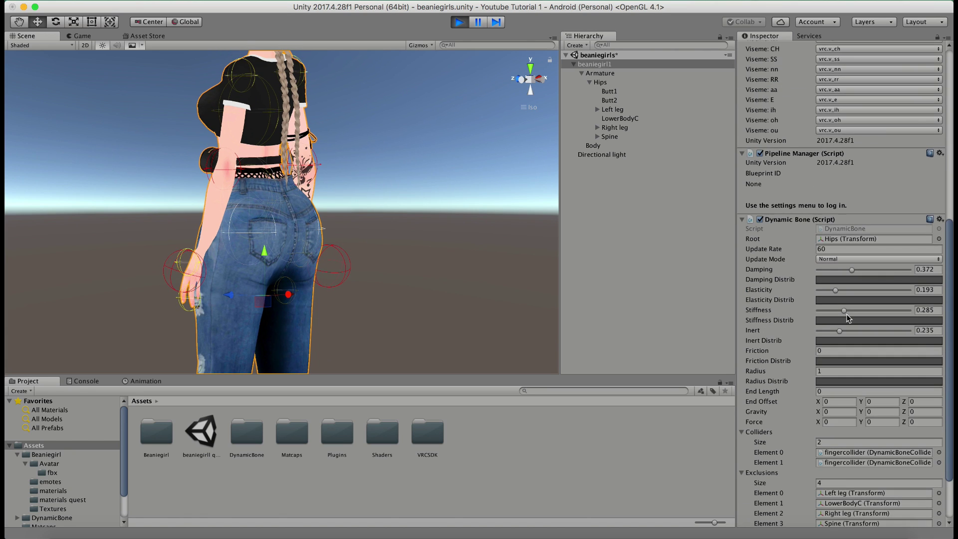
pyautogui.click(940, 220)
pyautogui.click(888, 294)
pyautogui.click(461, 23)
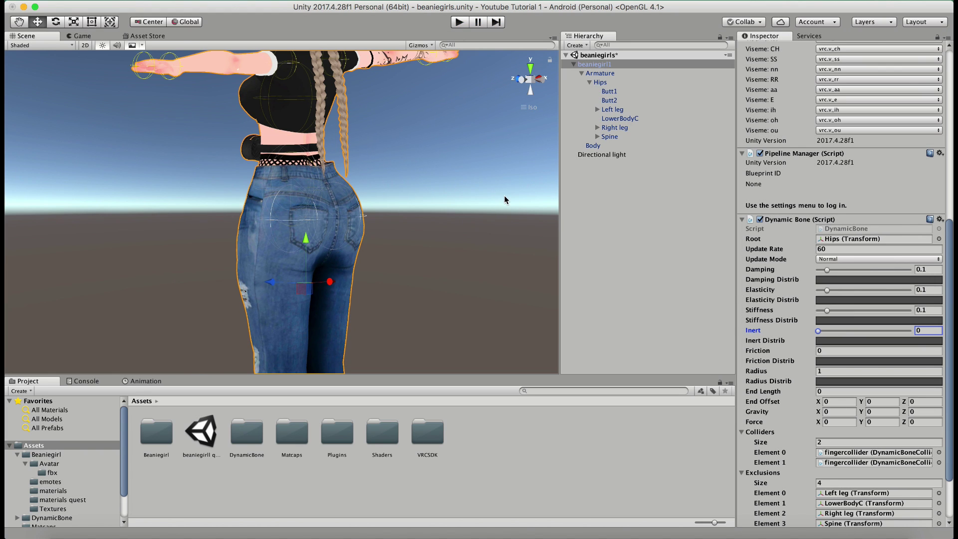
pyautogui.click(939, 219)
pyautogui.click(899, 310)
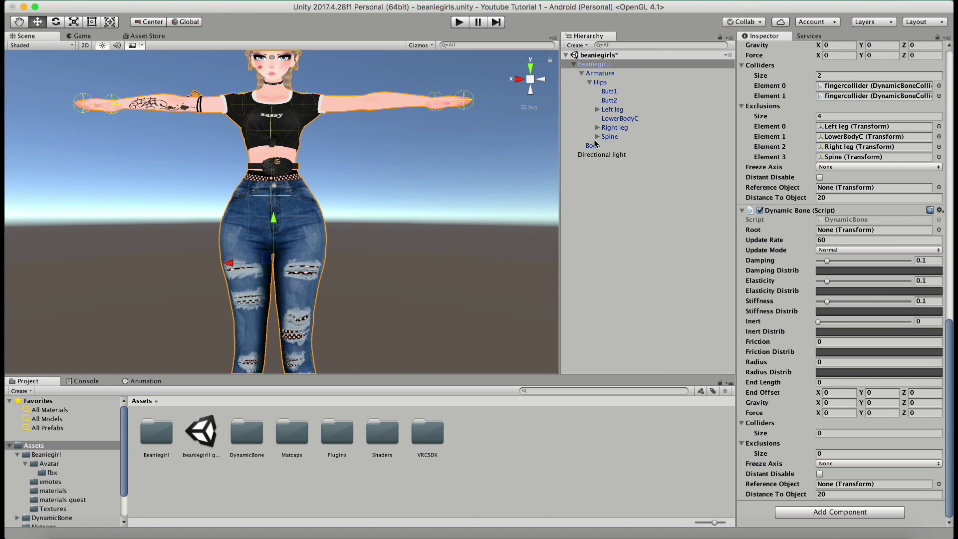
# - Assign the Chest bone under Spine as the root of the new Dynamic Bone component
pyautogui.click(597, 136)
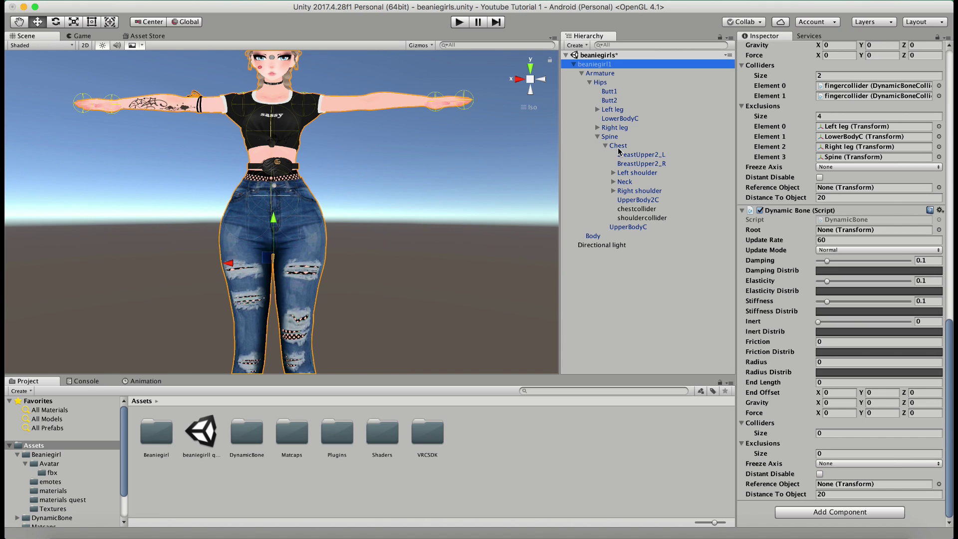
pyautogui.moveTo(618, 149); pyautogui.dragTo(839, 232)
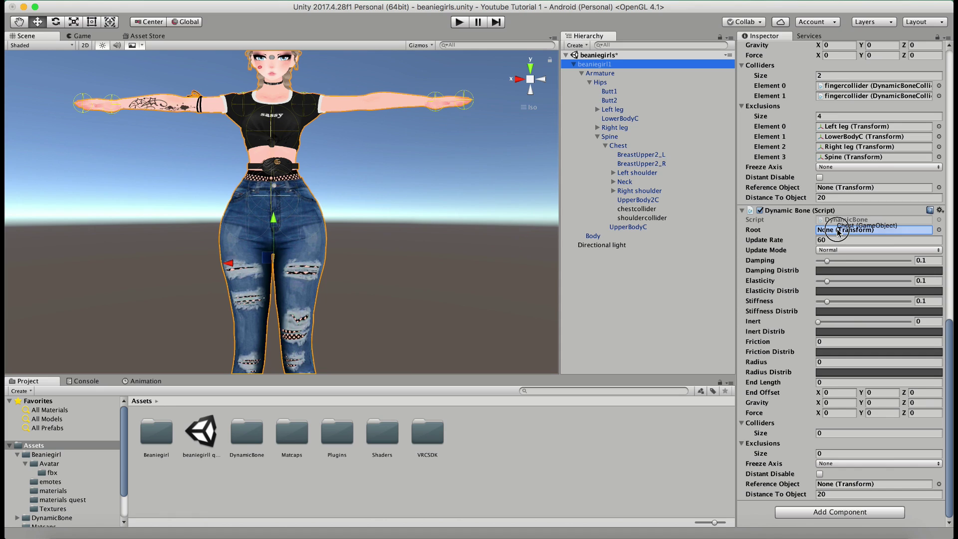
pyautogui.moveTo(839, 232); pyautogui.dragTo(839, 233)
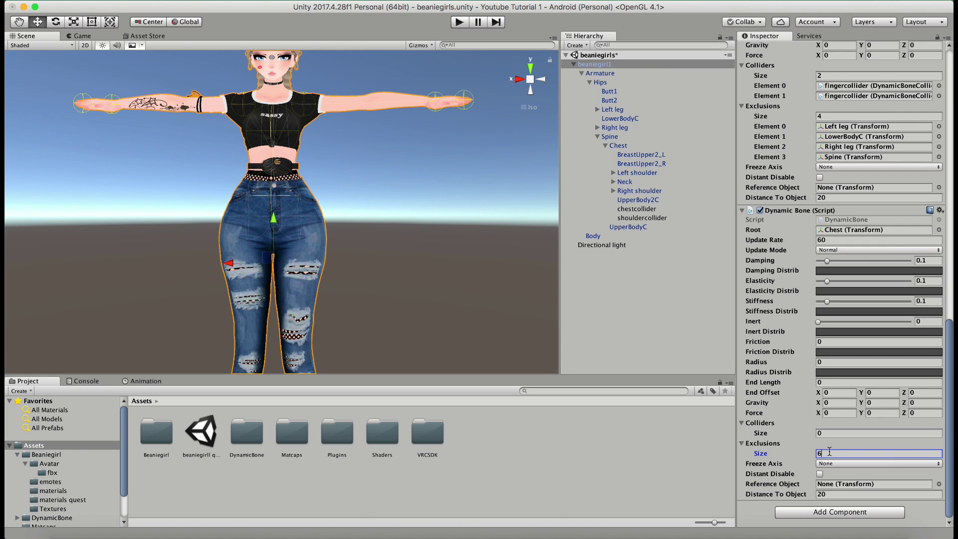
# - Set the chest Dynamic Bone's exclusions size to 6 and assign Left shoulder, Neck, Right shoulder, UpperBody2C, chestcollider and shouldercollider
pyautogui.press('Return')
pyautogui.moveTo(637, 173); pyautogui.dragTo(873, 412)
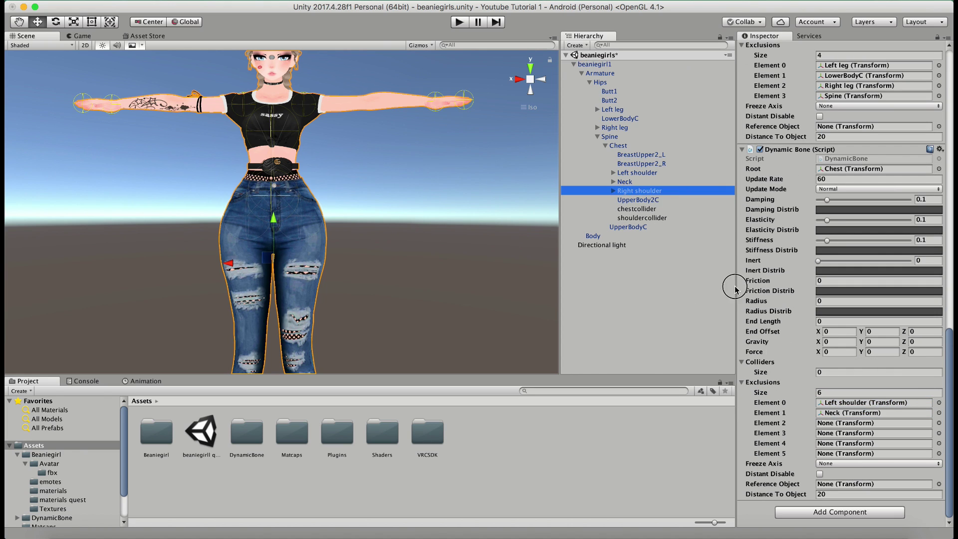
pyautogui.moveTo(735, 290); pyautogui.dragTo(873, 422)
pyautogui.moveTo(637, 200); pyautogui.dragTo(872, 443)
pyautogui.moveTo(642, 217); pyautogui.dragTo(824, 454)
# - Set the chest Dynamic Bone's colliders size to 2 and assign the two fingercollider objects as its elements
pyautogui.click(818, 372)
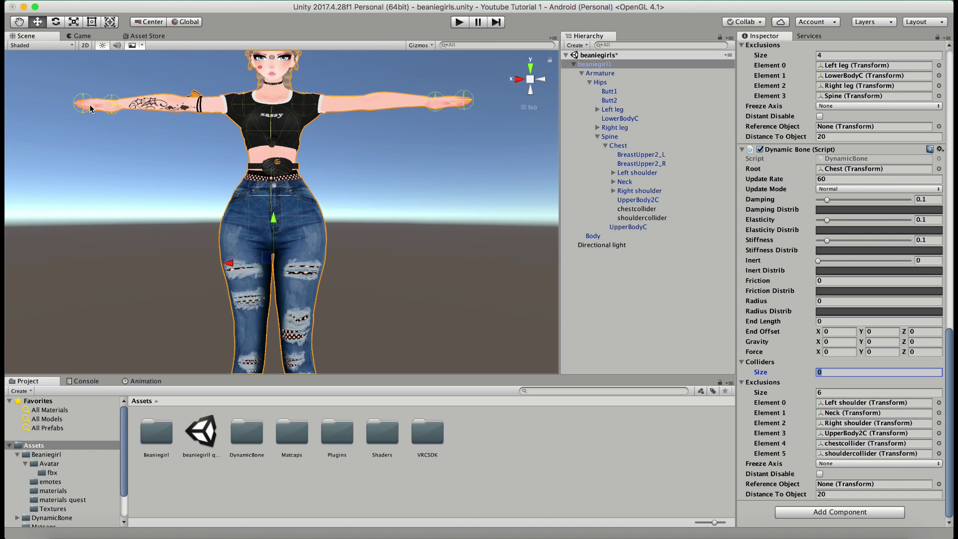
pyautogui.write('2')
pyautogui.press('Return')
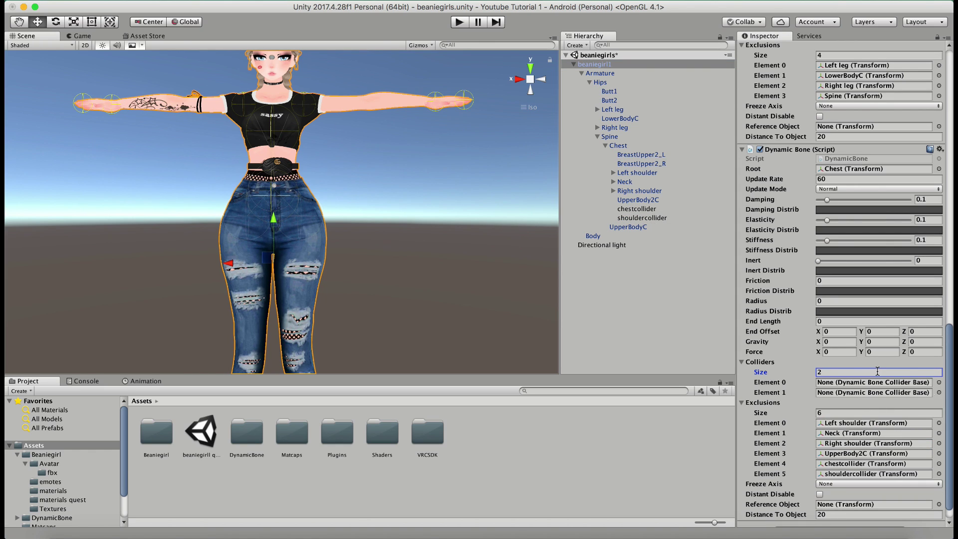
pyautogui.click(938, 382)
pyautogui.doubleClick(648, 180)
pyautogui.click(939, 392)
pyautogui.doubleClick(648, 186)
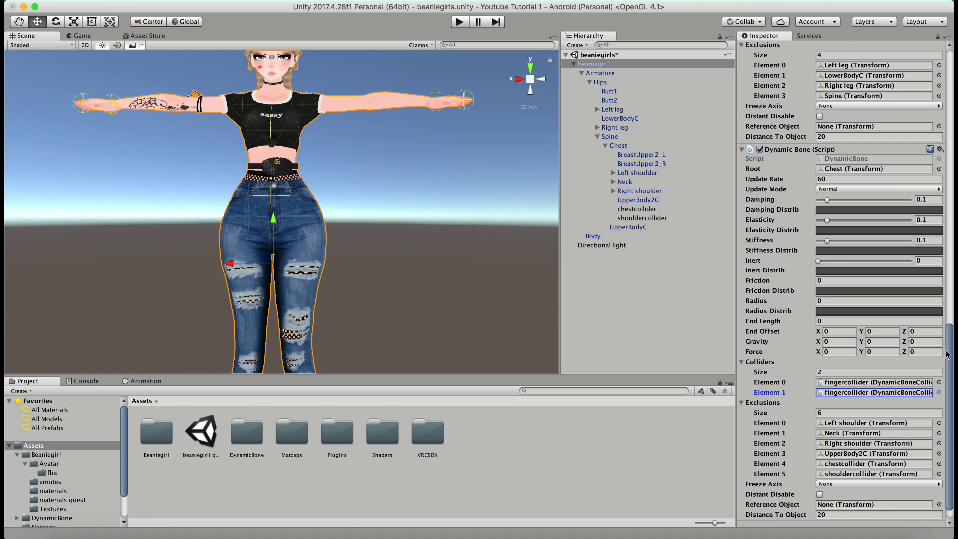
# - Try a radius of 0.5 on the chest Dynamic Bone, check its coverage of the chest, and set it to 0.7
pyautogui.scroll(3, 382, 160)
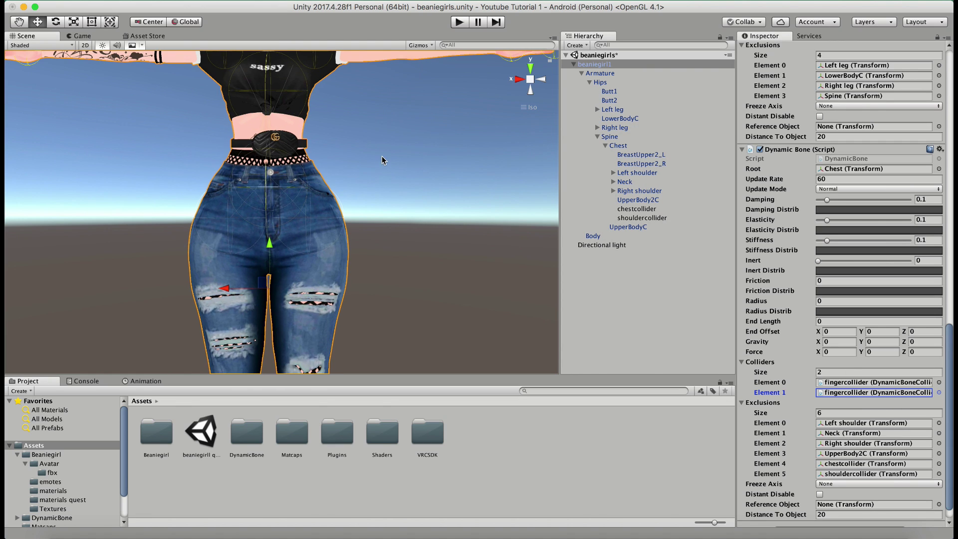
pyautogui.keyDown('alt'); pyautogui.moveTo(382, 160); pyautogui.dragTo(396, 294, button='right'); pyautogui.keyUp('alt')
pyautogui.scroll(5, 397, 294)
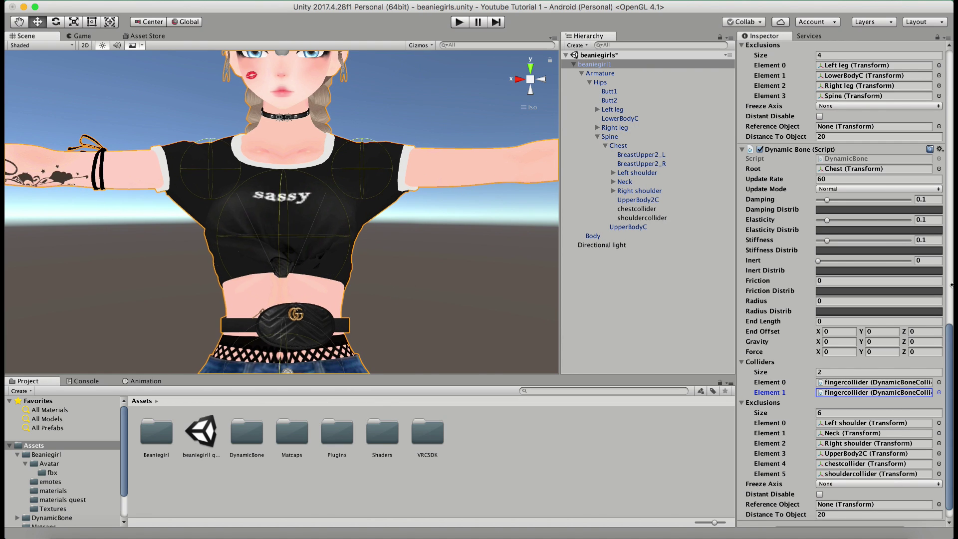
pyautogui.click(816, 301)
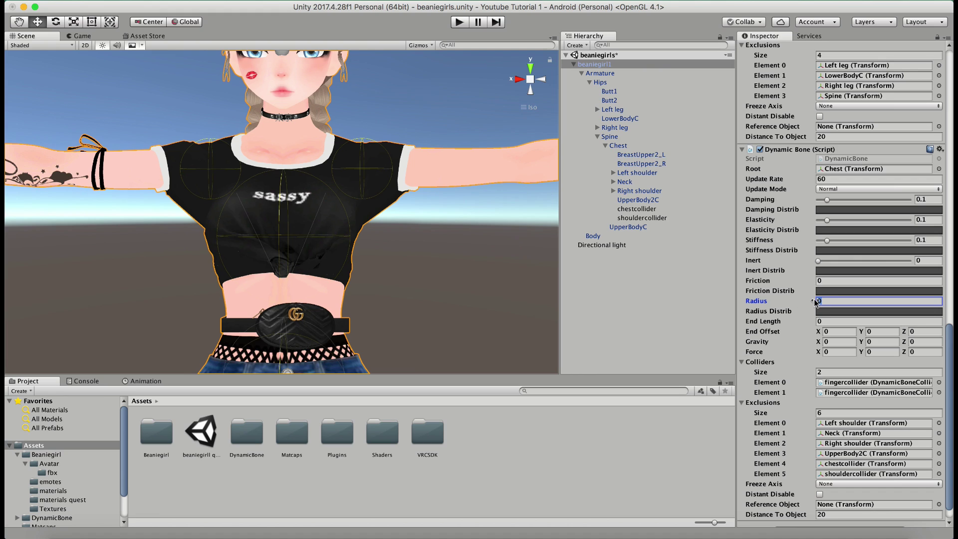
pyautogui.write('0.5')
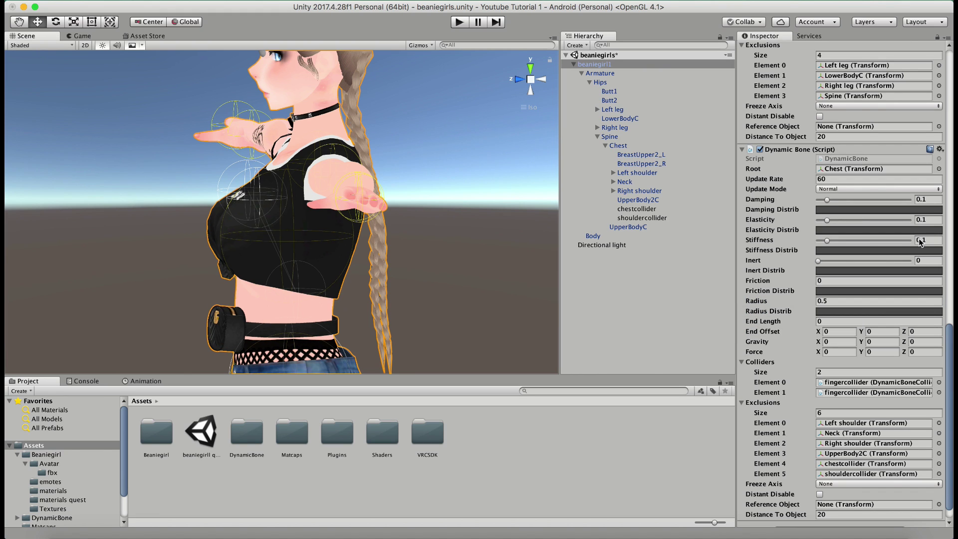
pyautogui.click(830, 301)
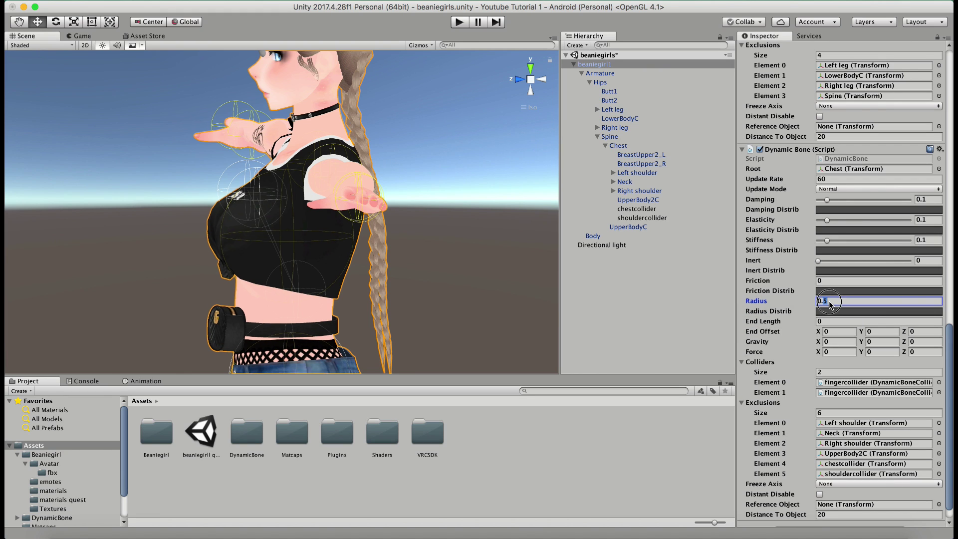
pyautogui.write('0.7')
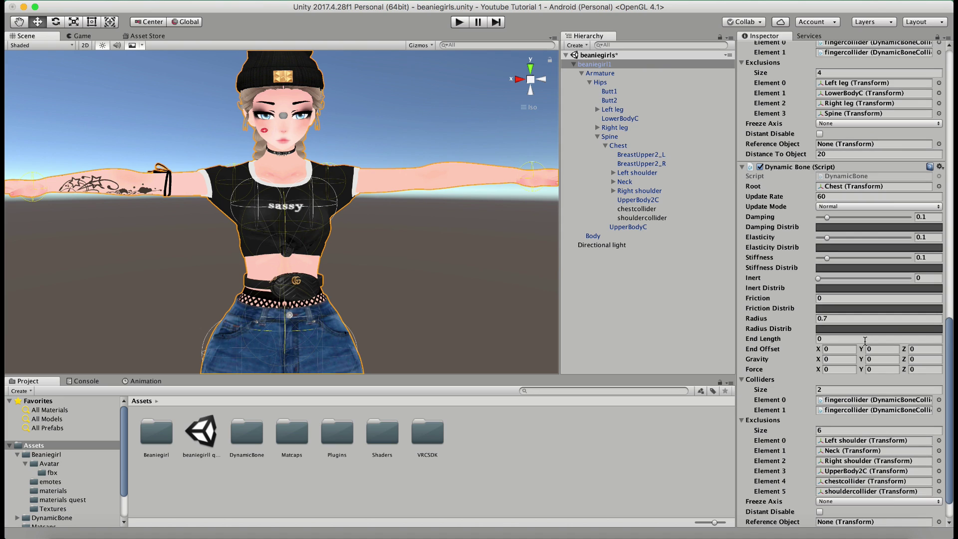
# - Enter Play mode and set the chest Dynamic Bone's update rate to 50
pyautogui.click(460, 23)
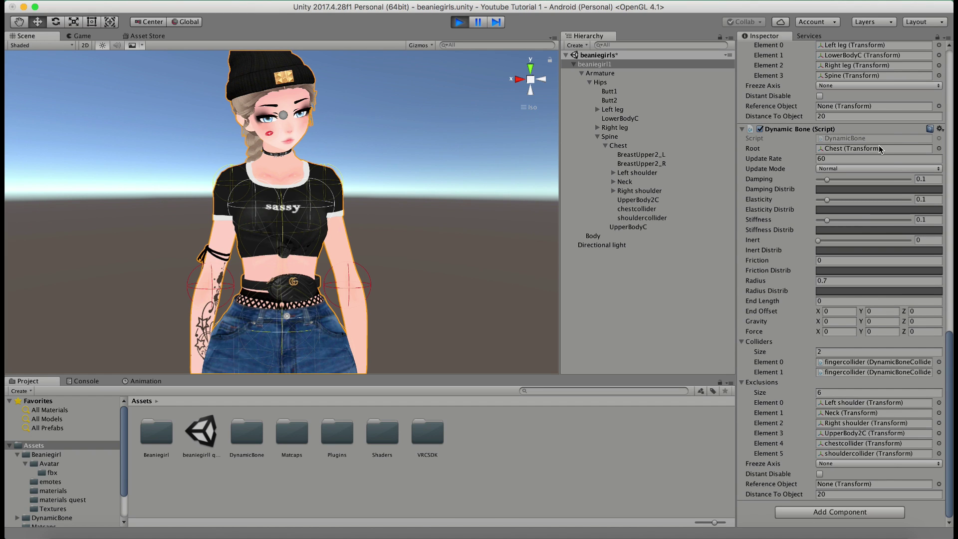
pyautogui.click(821, 158)
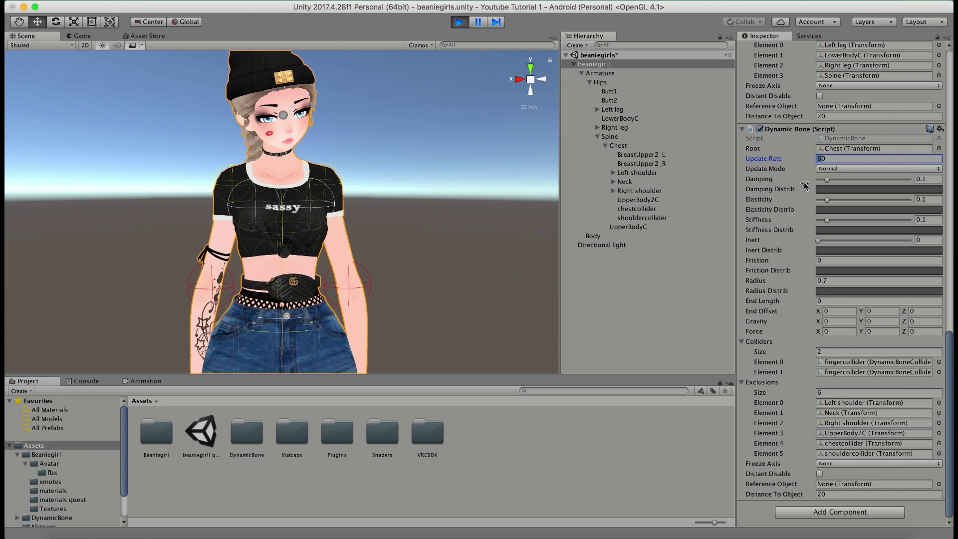
pyautogui.write('5')
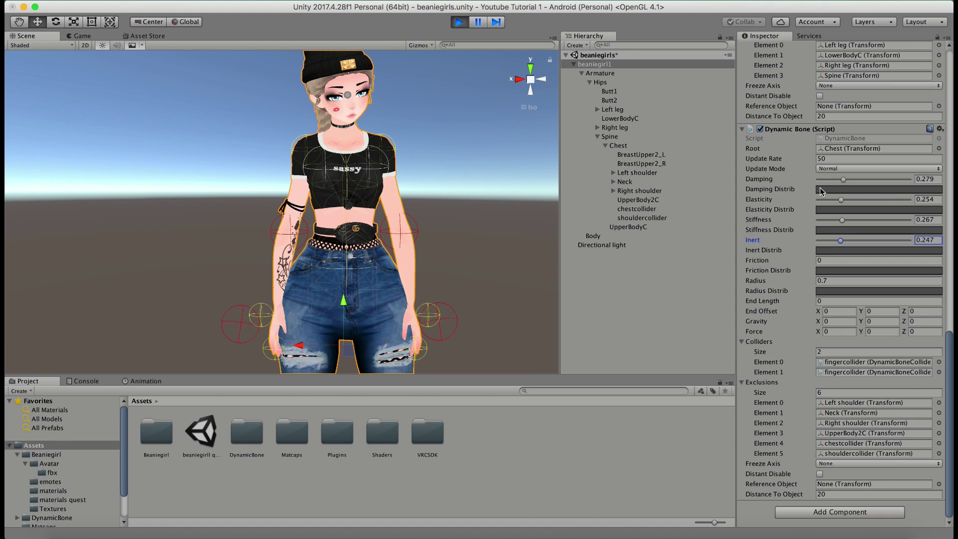
# - Apply the linear rising curve preset to the chest Dynamic Bone's damping distribution and close the curve editor
pyautogui.click(913, 191)
pyautogui.click(65, 159)
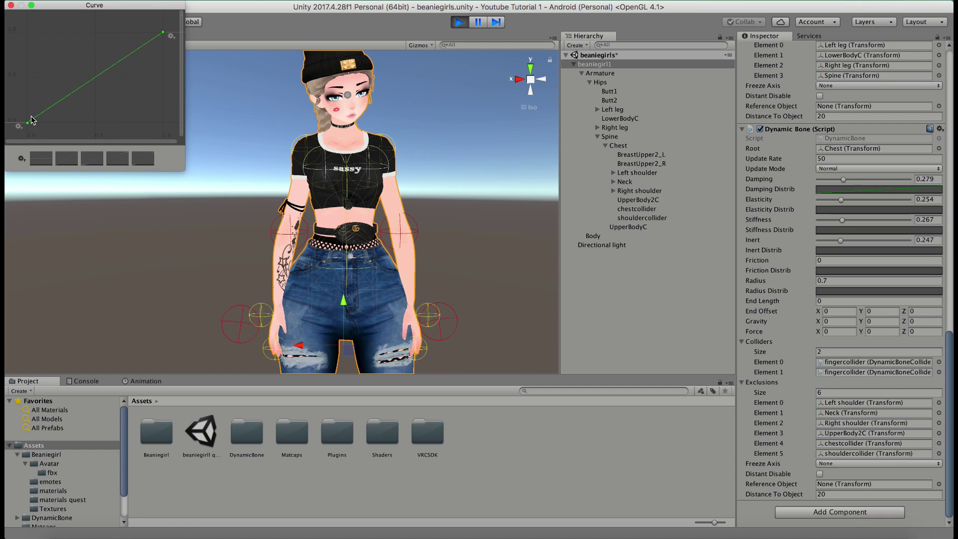
pyautogui.click(11, 6)
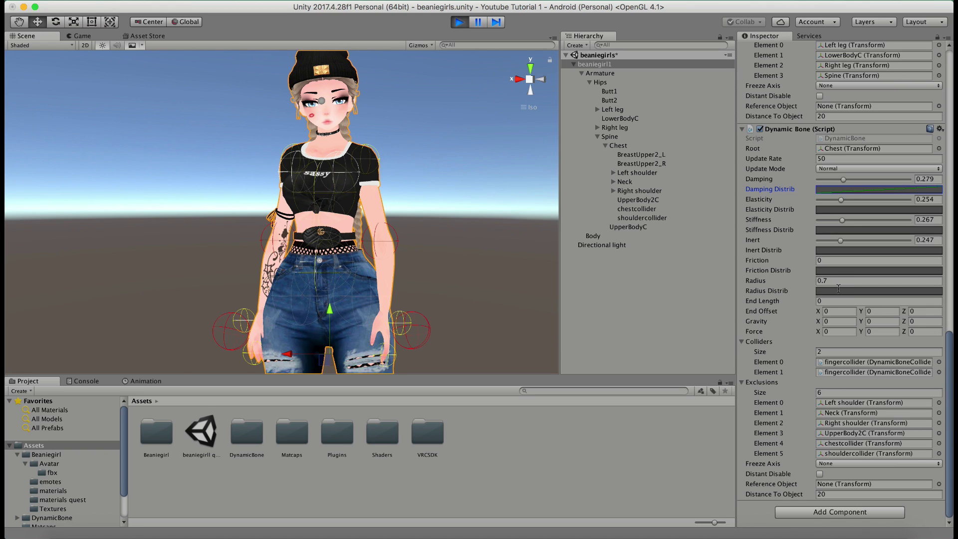
# - Copy the chest Dynamic Bone component with its tuned settings, exit Play mode, and paste the values back onto the same component
pyautogui.click(939, 129)
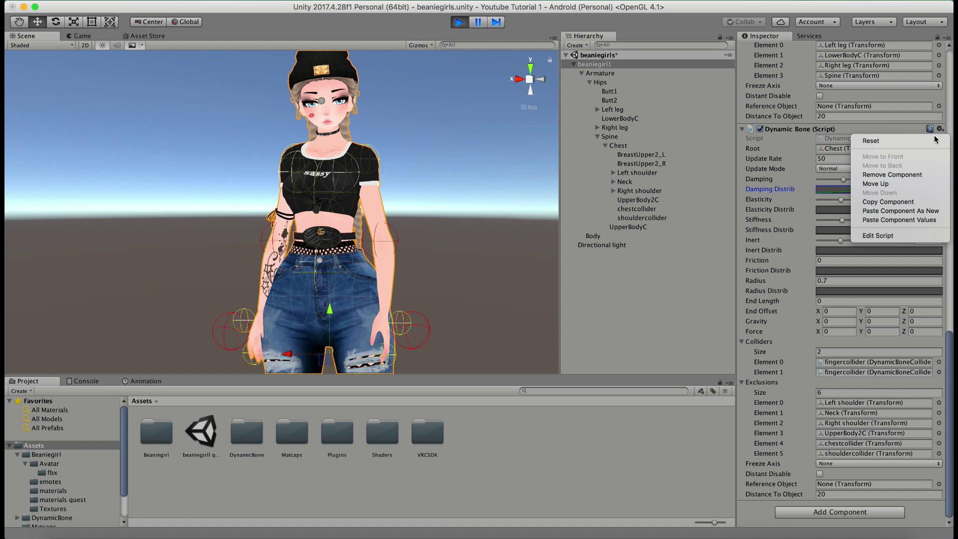
pyautogui.click(891, 203)
pyautogui.press('super+p')
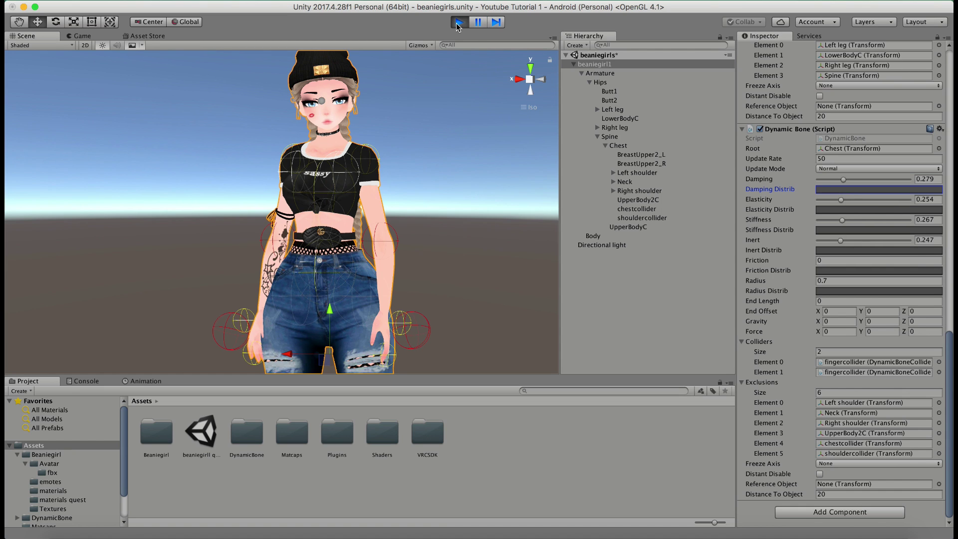
pyautogui.click(939, 128)
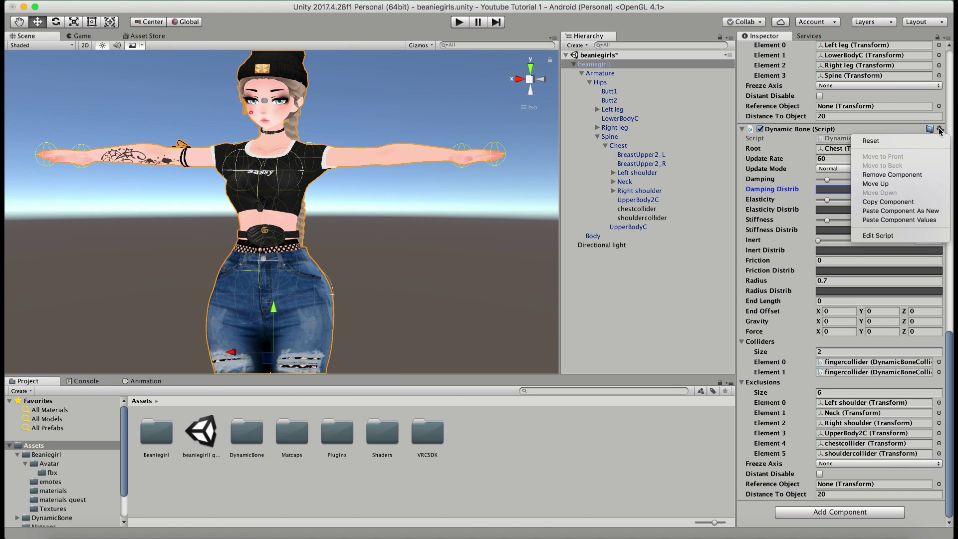
pyautogui.click(901, 218)
pyautogui.press('super+z')
pyautogui.scroll(-2, 349, 185)
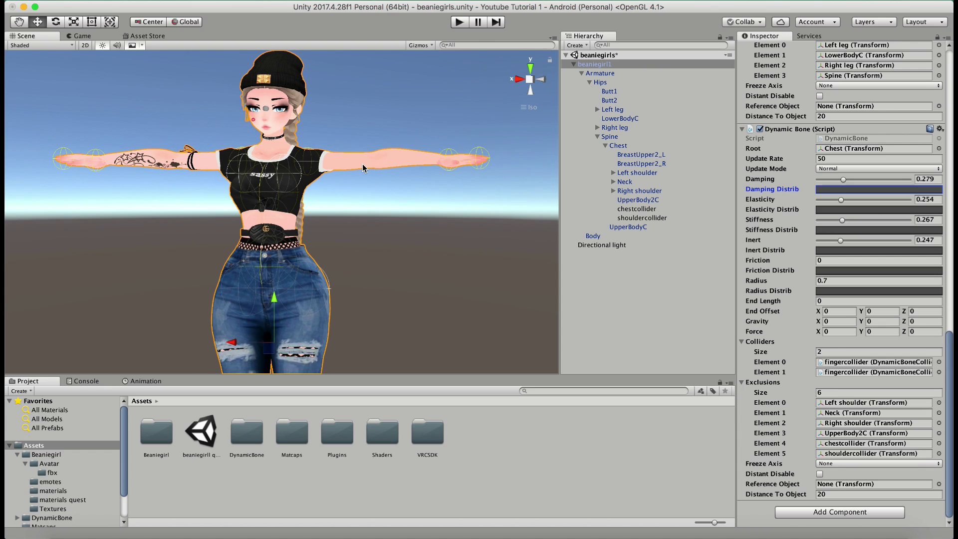
# - Add another Dynamic Bone component to beaniegirl1 and assign Braid_L1, found under Neck and Head, as its root
pyautogui.moveTo(328, 206); pyautogui.dragTo(415, 224, button='middle')
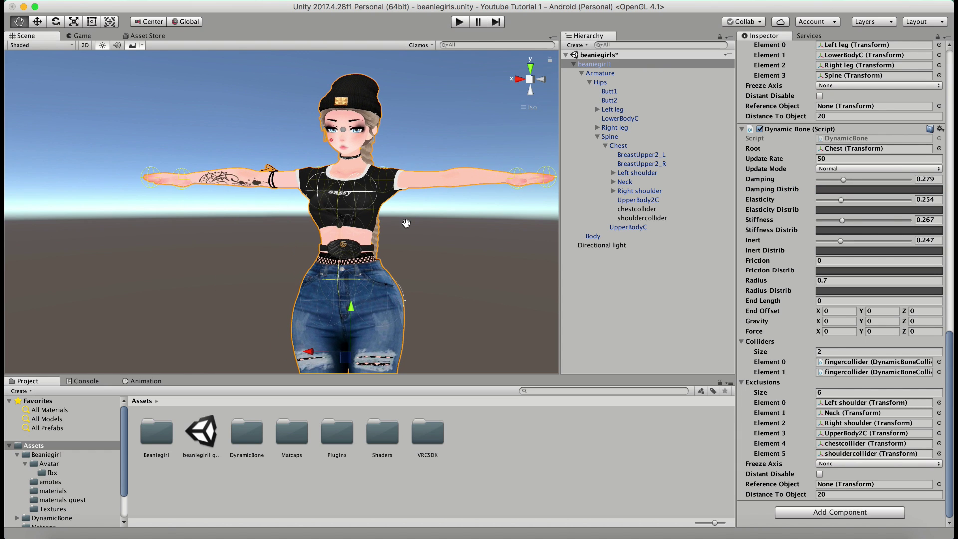
pyautogui.keyDown('alt'); pyautogui.moveTo(437, 167); pyautogui.dragTo(260, 188); pyautogui.keyUp('alt')
pyautogui.scroll(3, 299, 200)
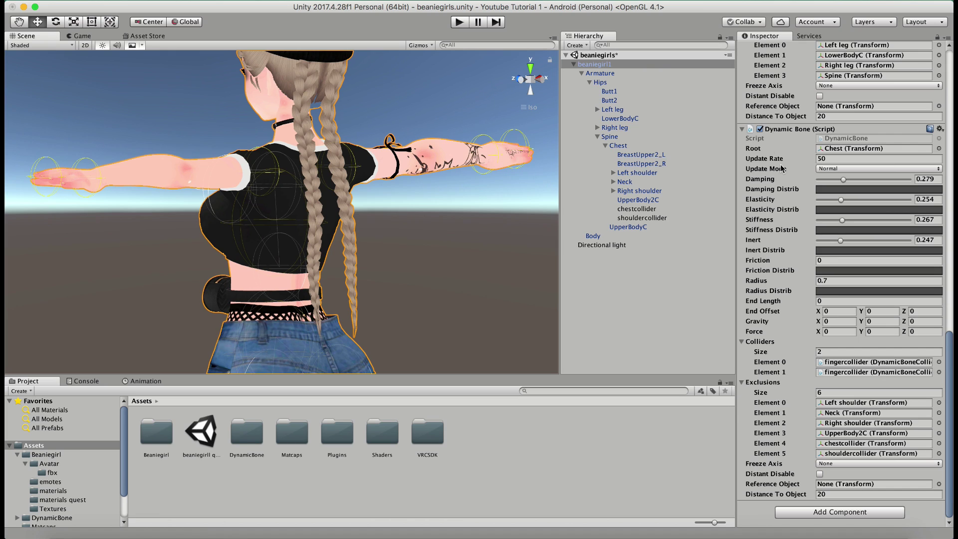
pyautogui.click(847, 513)
pyautogui.press('Return')
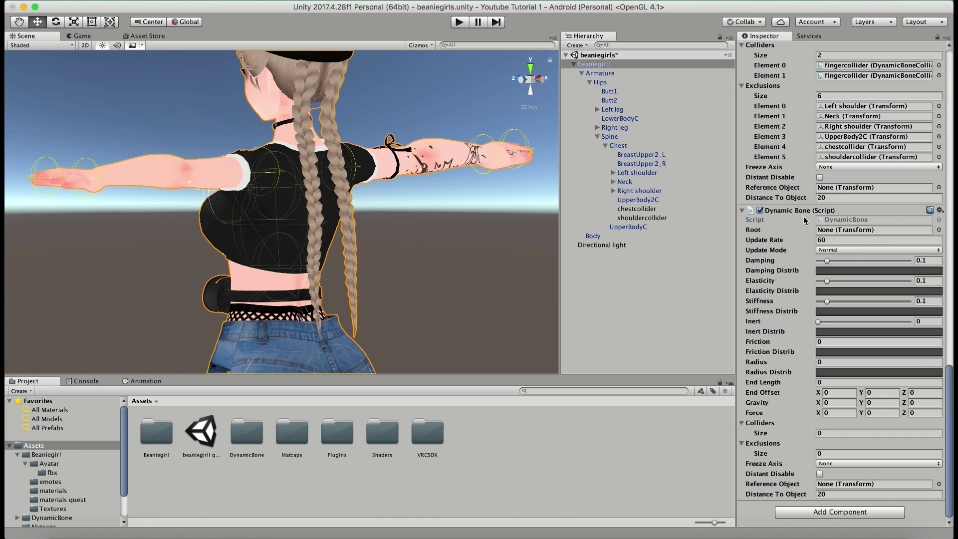
pyautogui.click(613, 182)
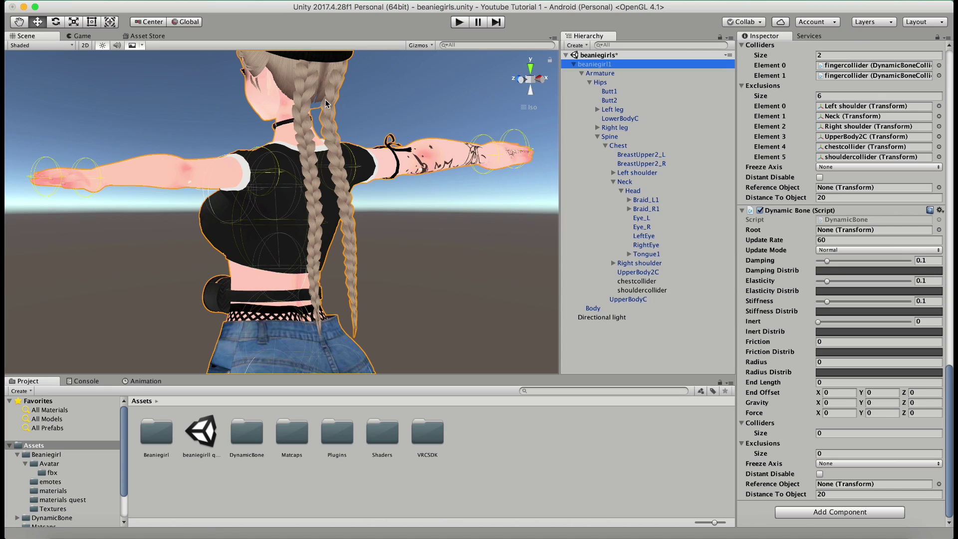
pyautogui.moveTo(643, 200); pyautogui.dragTo(832, 230)
pyautogui.click(629, 200)
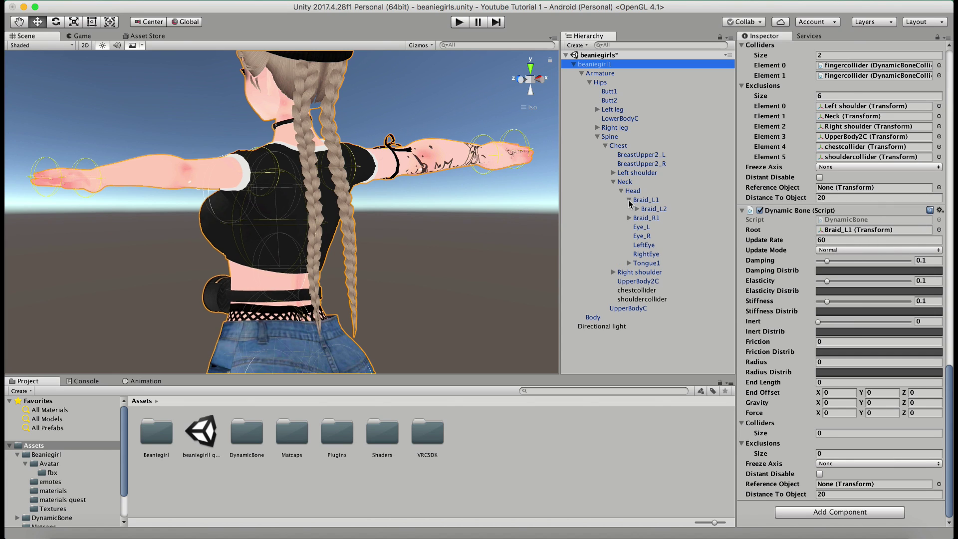
pyautogui.click(628, 199)
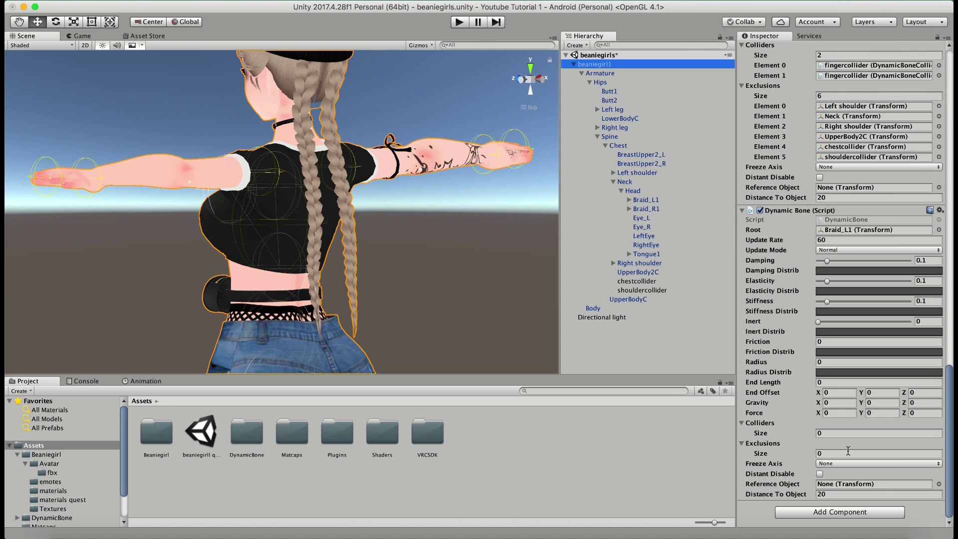
# - Give the Braid_L1 Dynamic Bone four colliders (chestcollider, both fingercollider objects, shouldercollider), try a radius of 0.5, and set it to 0.3
pyautogui.click(828, 432)
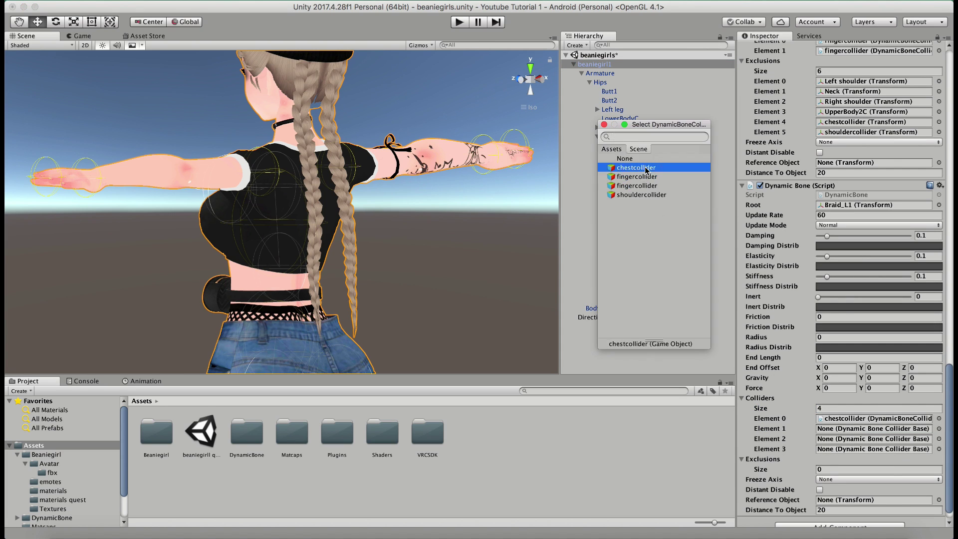
pyautogui.doubleClick(649, 170)
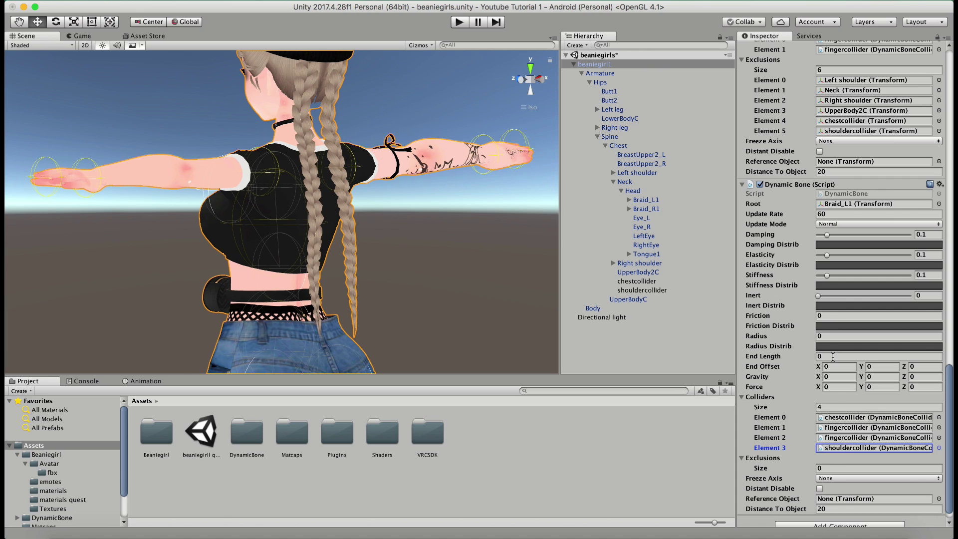
pyautogui.click(829, 335)
pyautogui.write('.5')
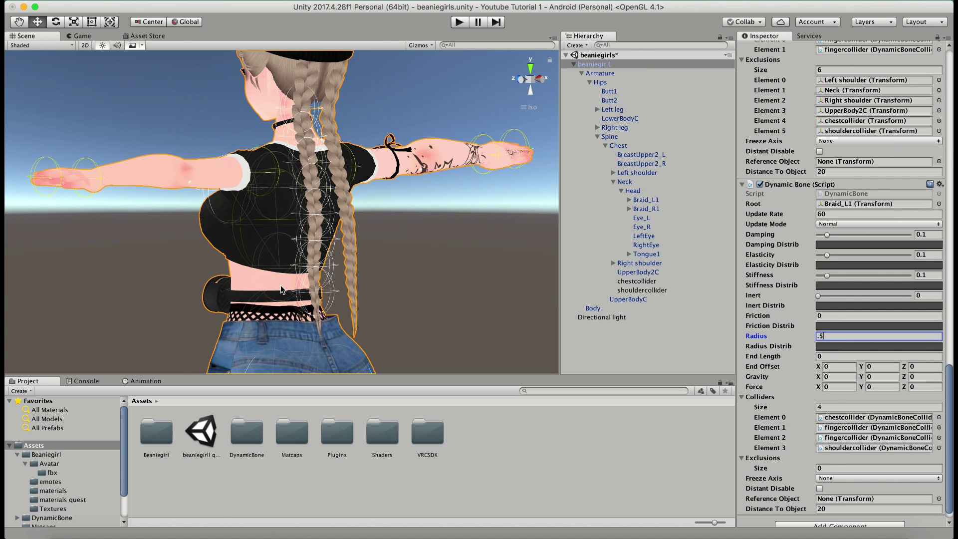
pyautogui.keyDown('alt'); pyautogui.moveTo(321, 240); pyautogui.dragTo(424, 242); pyautogui.keyUp('alt')
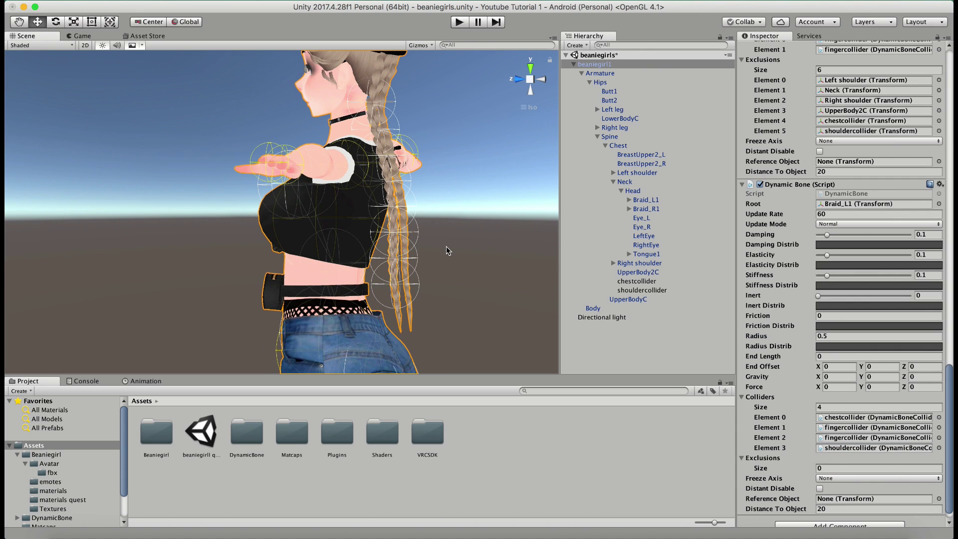
pyautogui.click(824, 339)
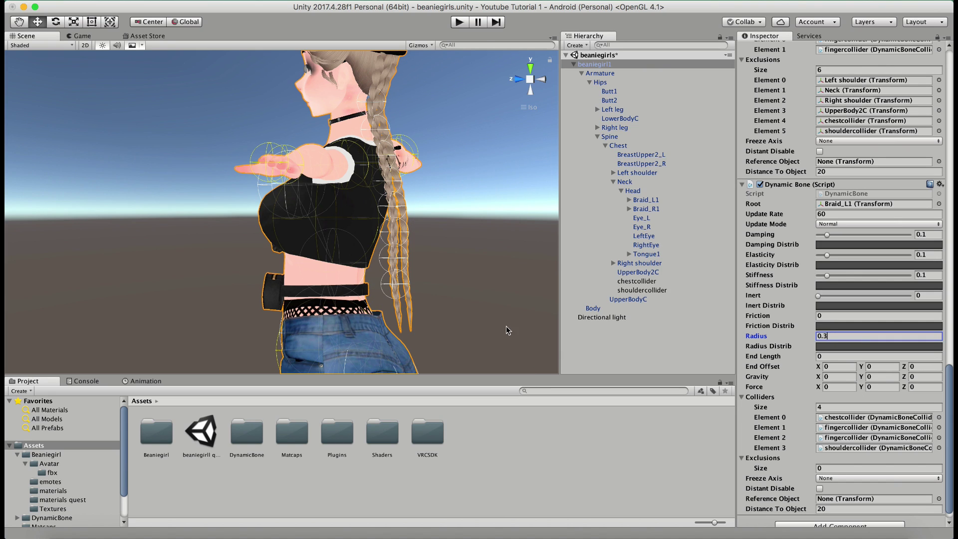
# - Set the Braid_L1 Dynamic Bone's update rate to 30, damping to 0.18, elasticity to 0.236, stiffness to 0.261 and inert to 0.235
pyautogui.click(821, 216)
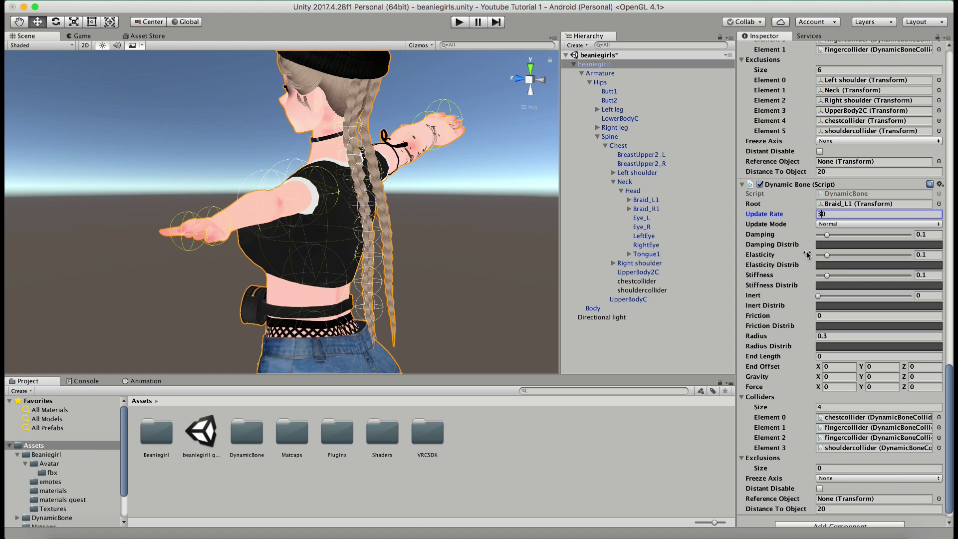
pyautogui.click(837, 237)
pyautogui.moveTo(835, 255); pyautogui.dragTo(838, 295)
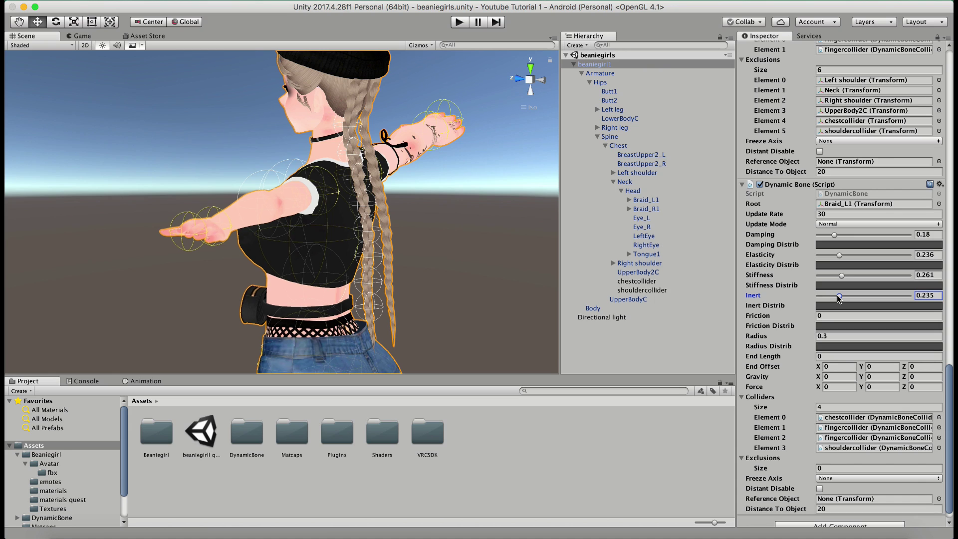
# - Enter Play mode and set the Braid_L1 Dynamic Bone's radius to 0.2
pyautogui.click(459, 23)
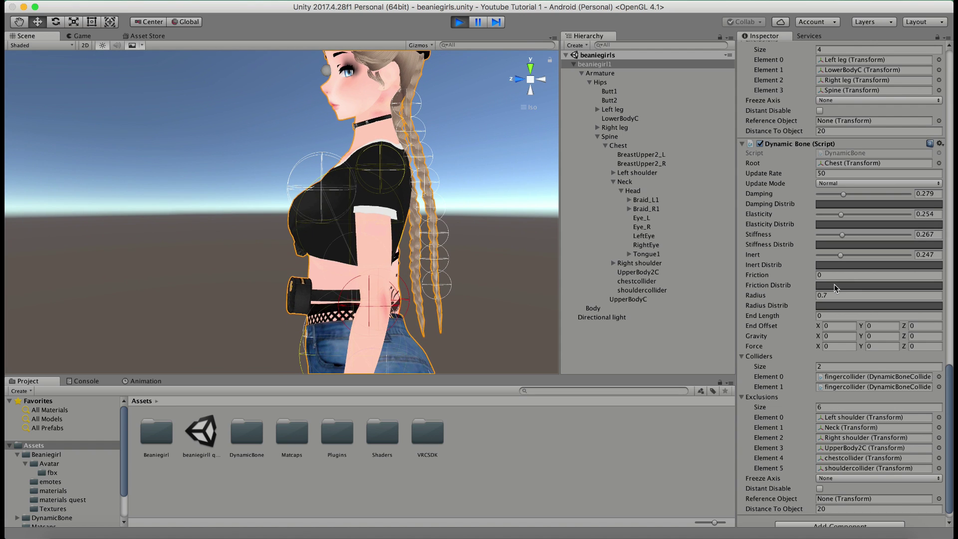
pyautogui.scroll(-2, 835, 288)
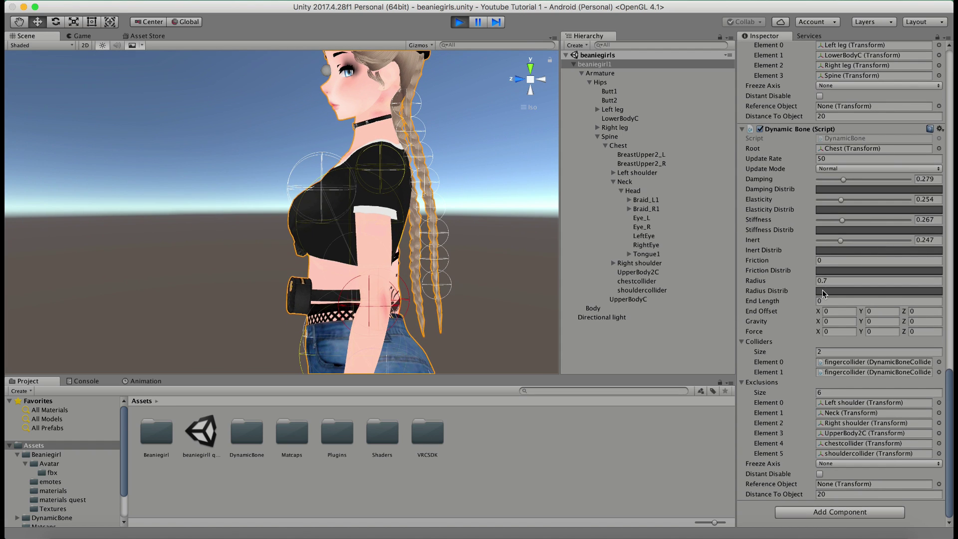
pyautogui.scroll(12, 823, 294)
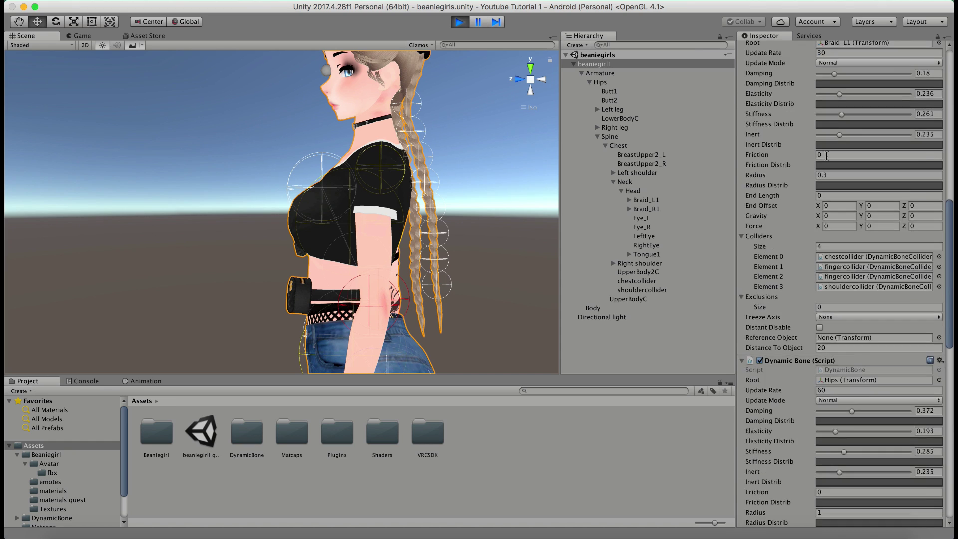
pyautogui.scroll(5, 828, 200)
pyautogui.click(831, 292)
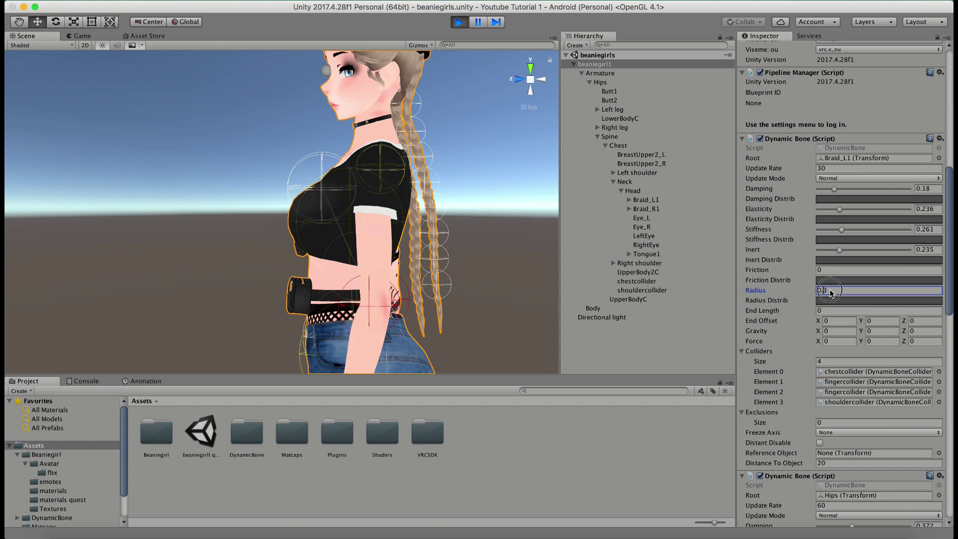
pyautogui.write('0.2')
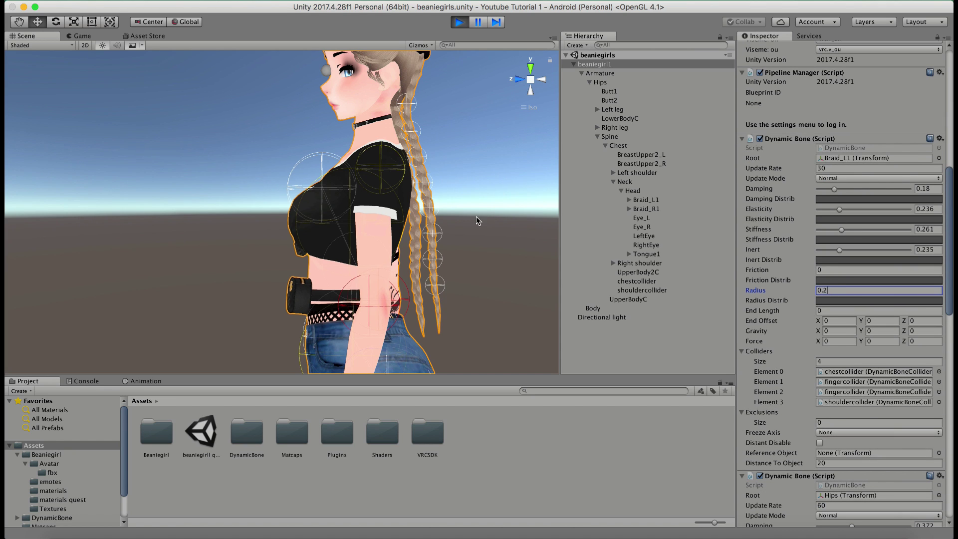
# - Move the avatar to test the braid's swing and set the Braid_L1 Dynamic Bone's damping to about 0.439
pyautogui.moveTo(458, 206)
pyautogui.keyDown('alt'); pyautogui.mouseDown()
pyautogui.moveTo(432, 208)
pyautogui.moveTo(455, 203)
pyautogui.mouseUp(); pyautogui.keyUp('alt')
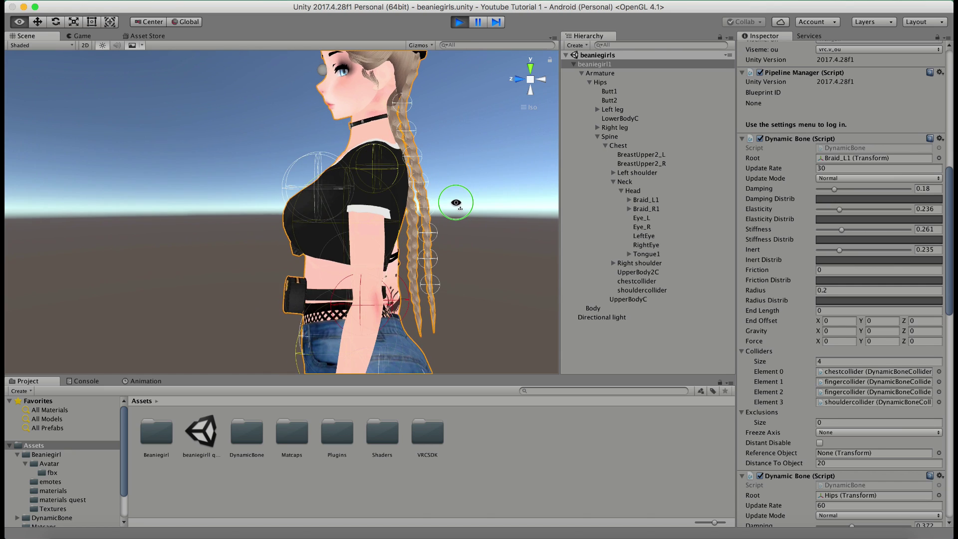
pyautogui.scroll(-3, 387, 292)
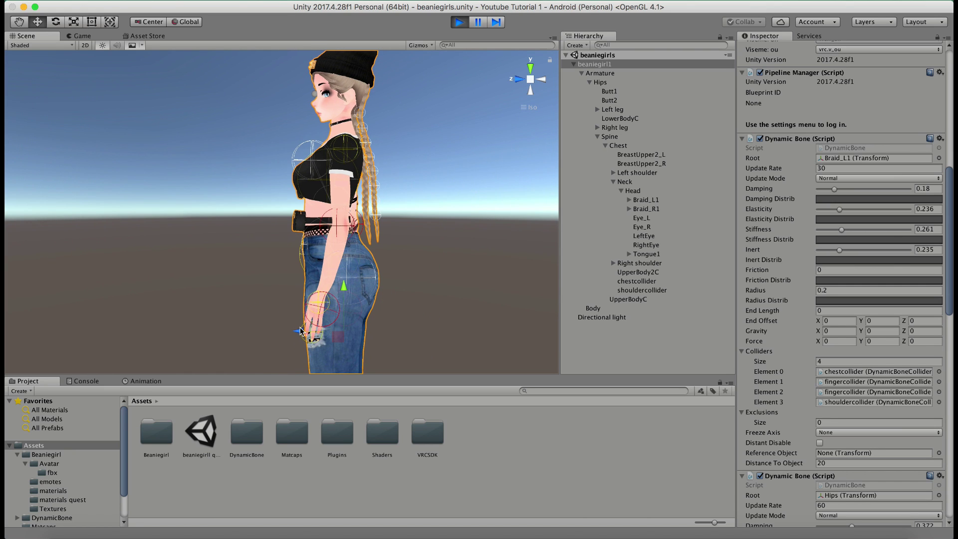
pyautogui.moveTo(300, 336); pyautogui.dragTo(352, 340)
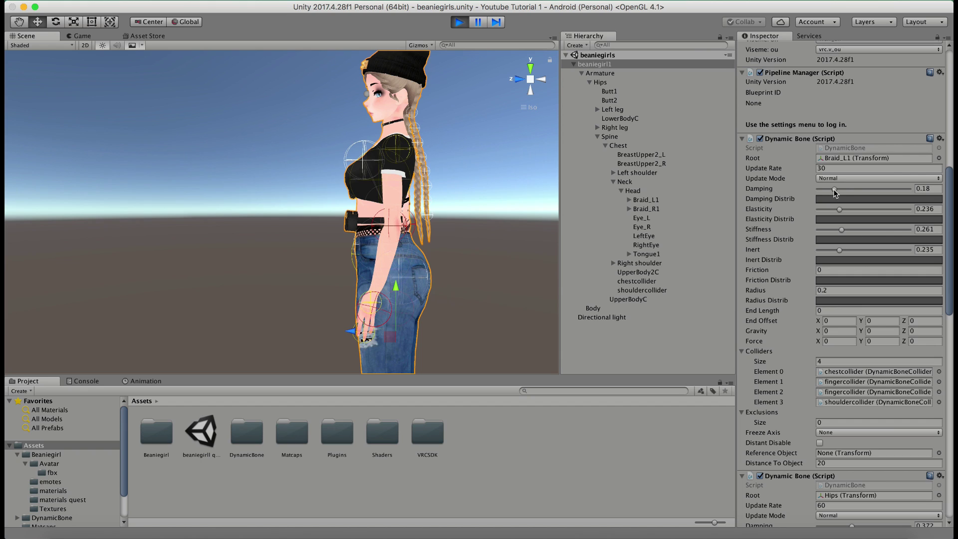
pyautogui.moveTo(834, 190); pyautogui.dragTo(861, 193)
pyautogui.moveTo(352, 336); pyautogui.dragTo(479, 280)
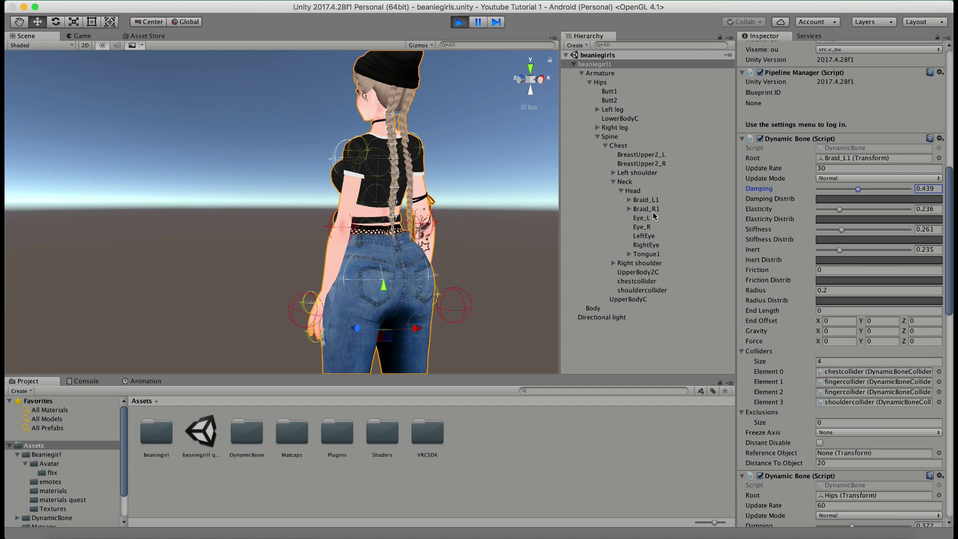
# - Change the braid Dynamic Bone's root to Head and exclude Eye_L, Eye_R, LeftEye, RightEye and Tongue1
pyautogui.moveTo(632, 191); pyautogui.dragTo(847, 160)
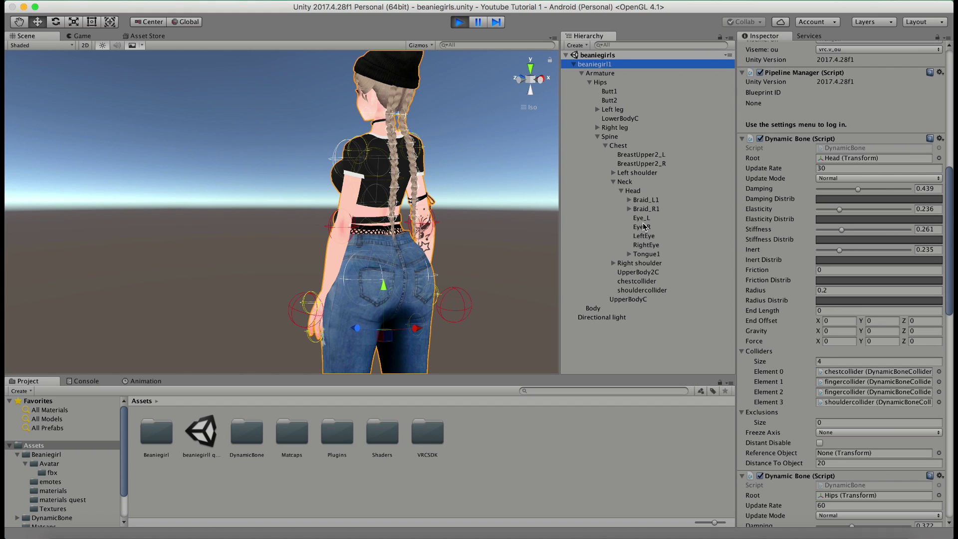
pyautogui.moveTo(649, 256); pyautogui.dragTo(818, 422)
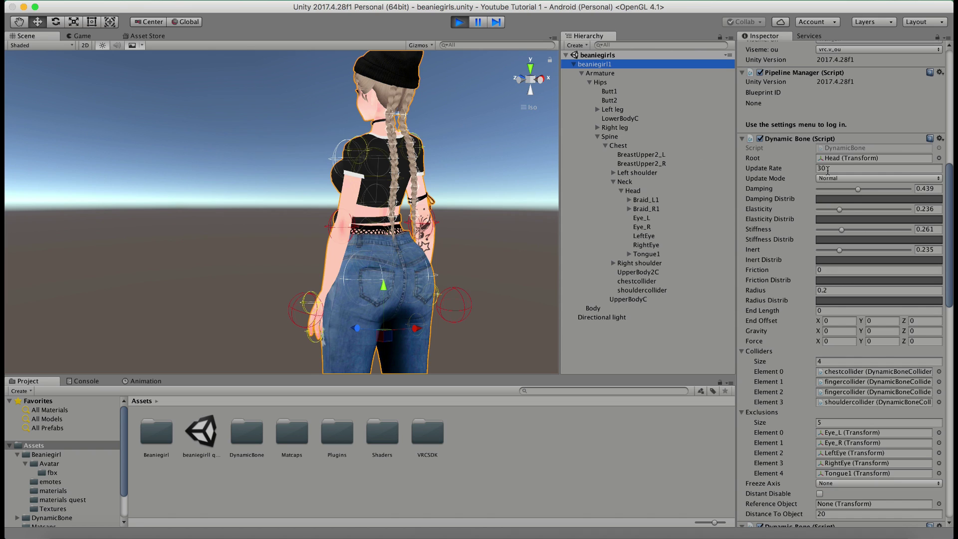
# - Move the avatar around in the scene and examine how both braids swing
pyautogui.moveTo(388, 167); pyautogui.dragTo(387, 208, button='middle')
pyautogui.keyDown('alt'); pyautogui.moveTo(367, 220); pyautogui.dragTo(437, 214); pyautogui.keyUp('alt')
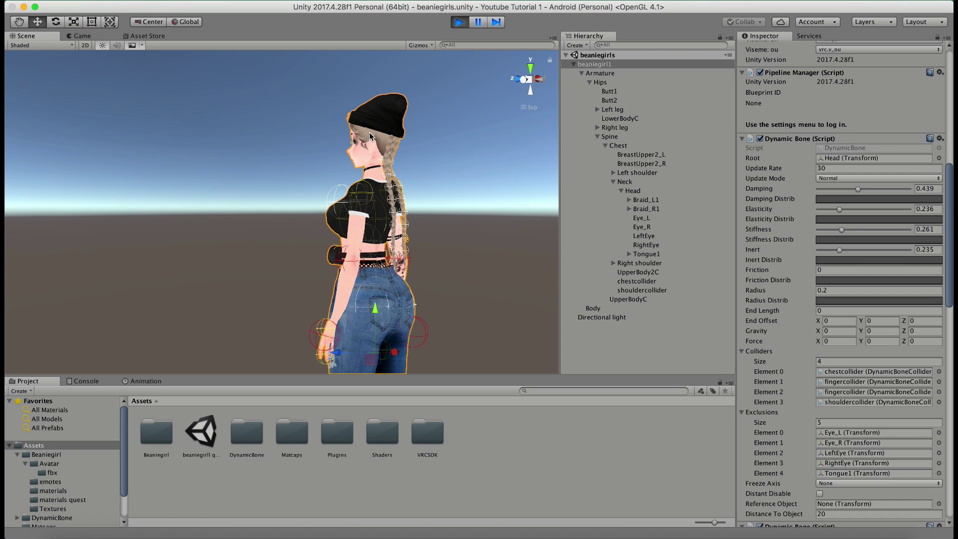
pyautogui.moveTo(345, 363); pyautogui.dragTo(471, 244)
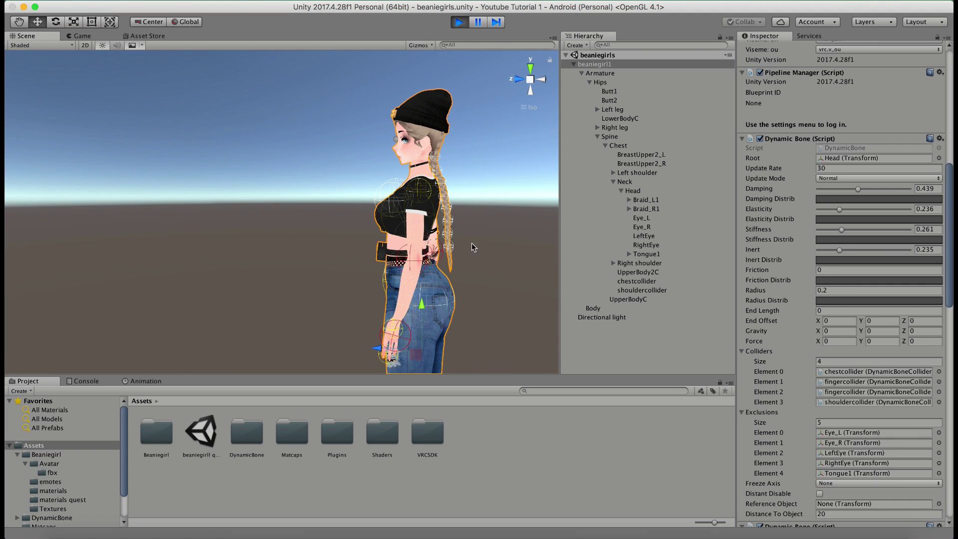
# - Copy the head-rooted Dynamic Bone component, exit Play mode, and paste its values onto the Braid_L1 Dynamic Bone
pyautogui.click(940, 138)
pyautogui.click(883, 215)
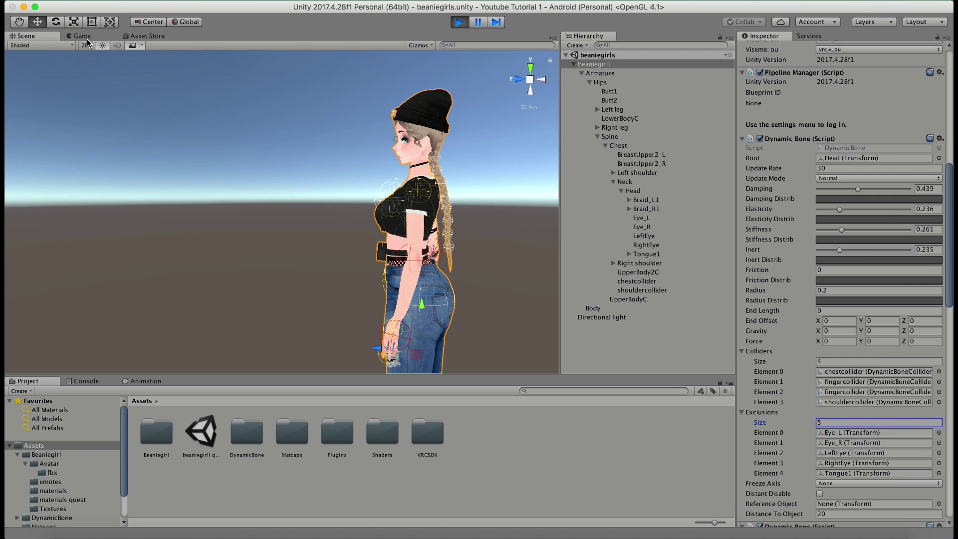
pyautogui.press('super+p')
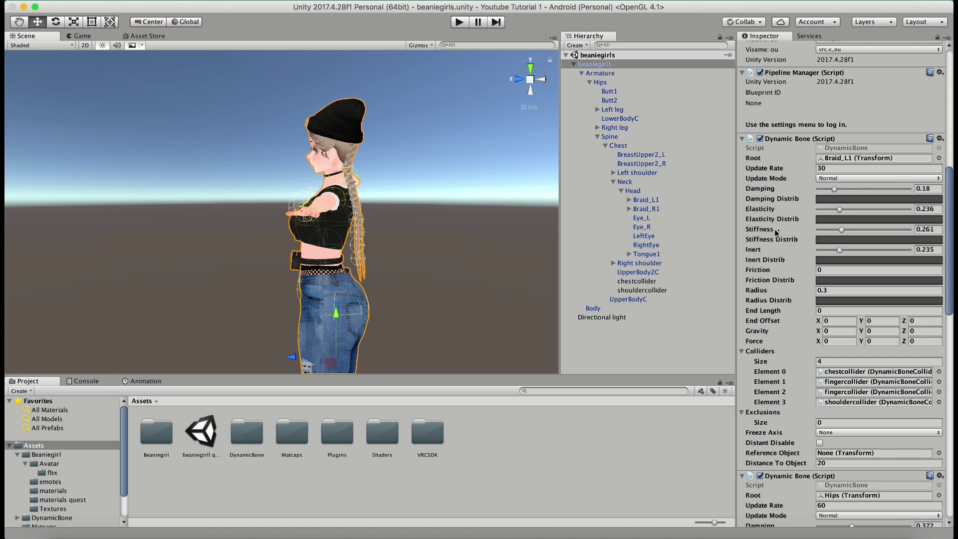
pyautogui.click(941, 140)
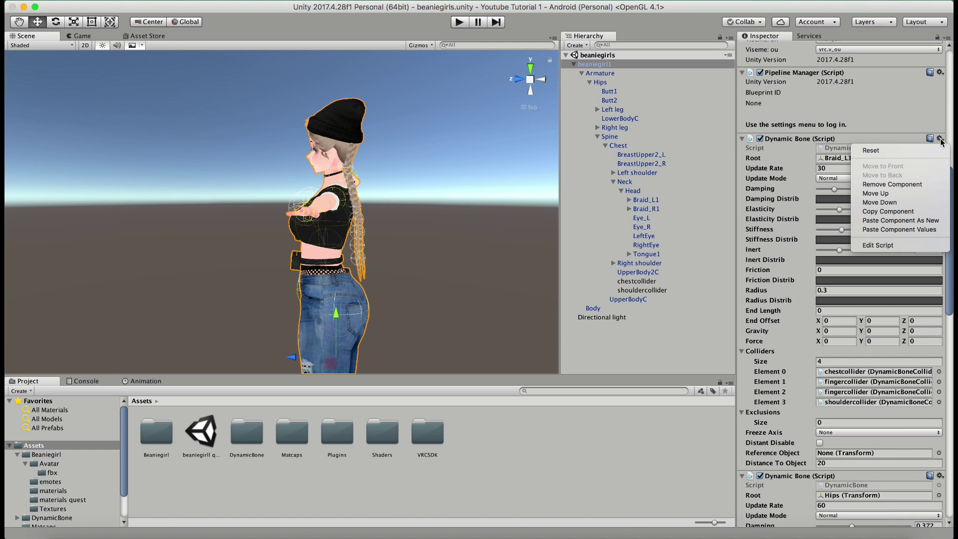
pyautogui.click(896, 232)
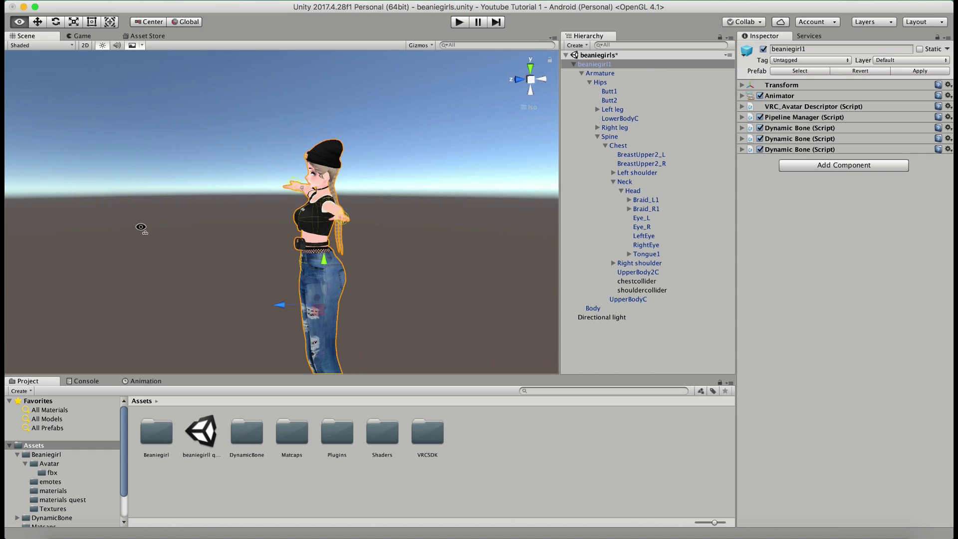
pyautogui.keyDown('alt'); pyautogui.moveTo(139, 227); pyautogui.dragTo(659, 200); pyautogui.keyUp('alt')
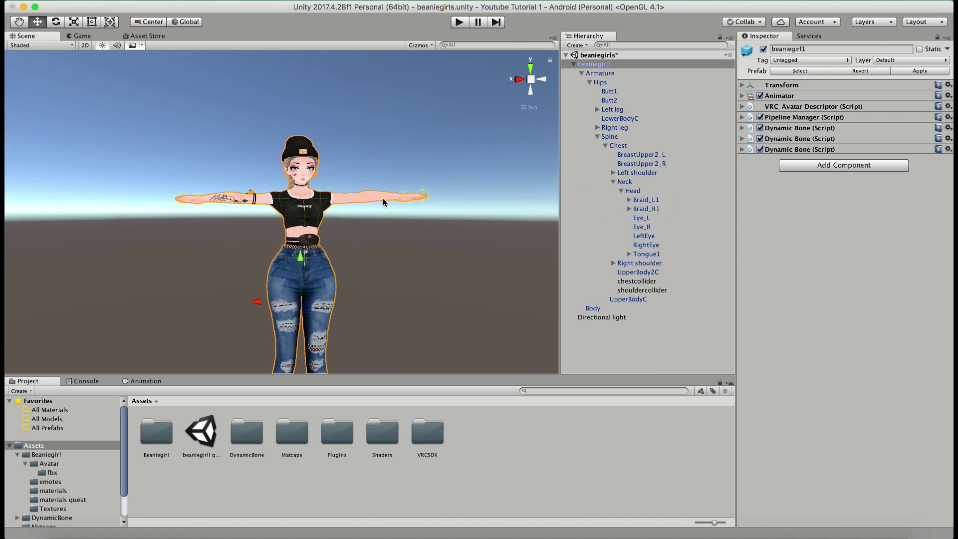
pyautogui.moveTo(382, 199)
pyautogui.keyDown('alt'); pyautogui.mouseDown()
pyautogui.moveTo(374, 205)
pyautogui.moveTo(387, 205)
pyautogui.mouseUp(); pyautogui.keyUp('alt')
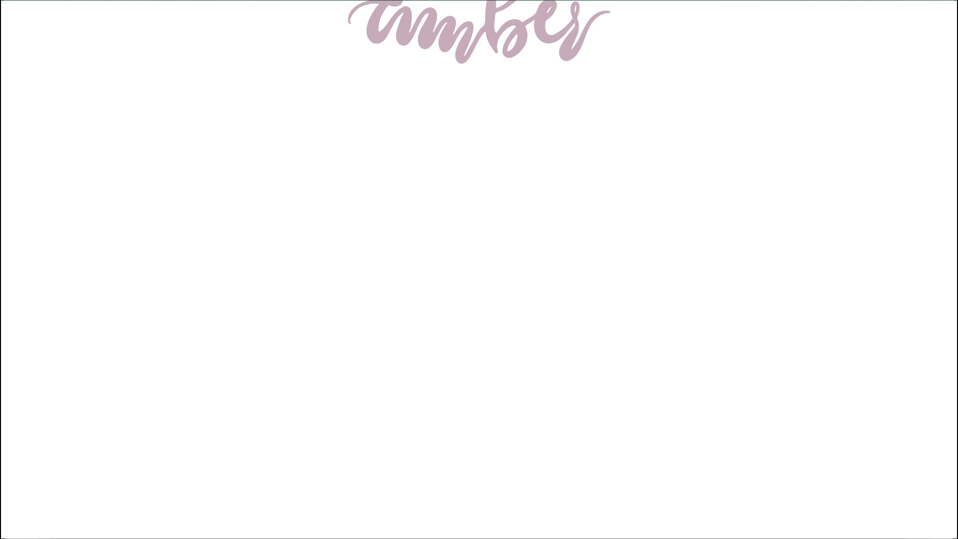